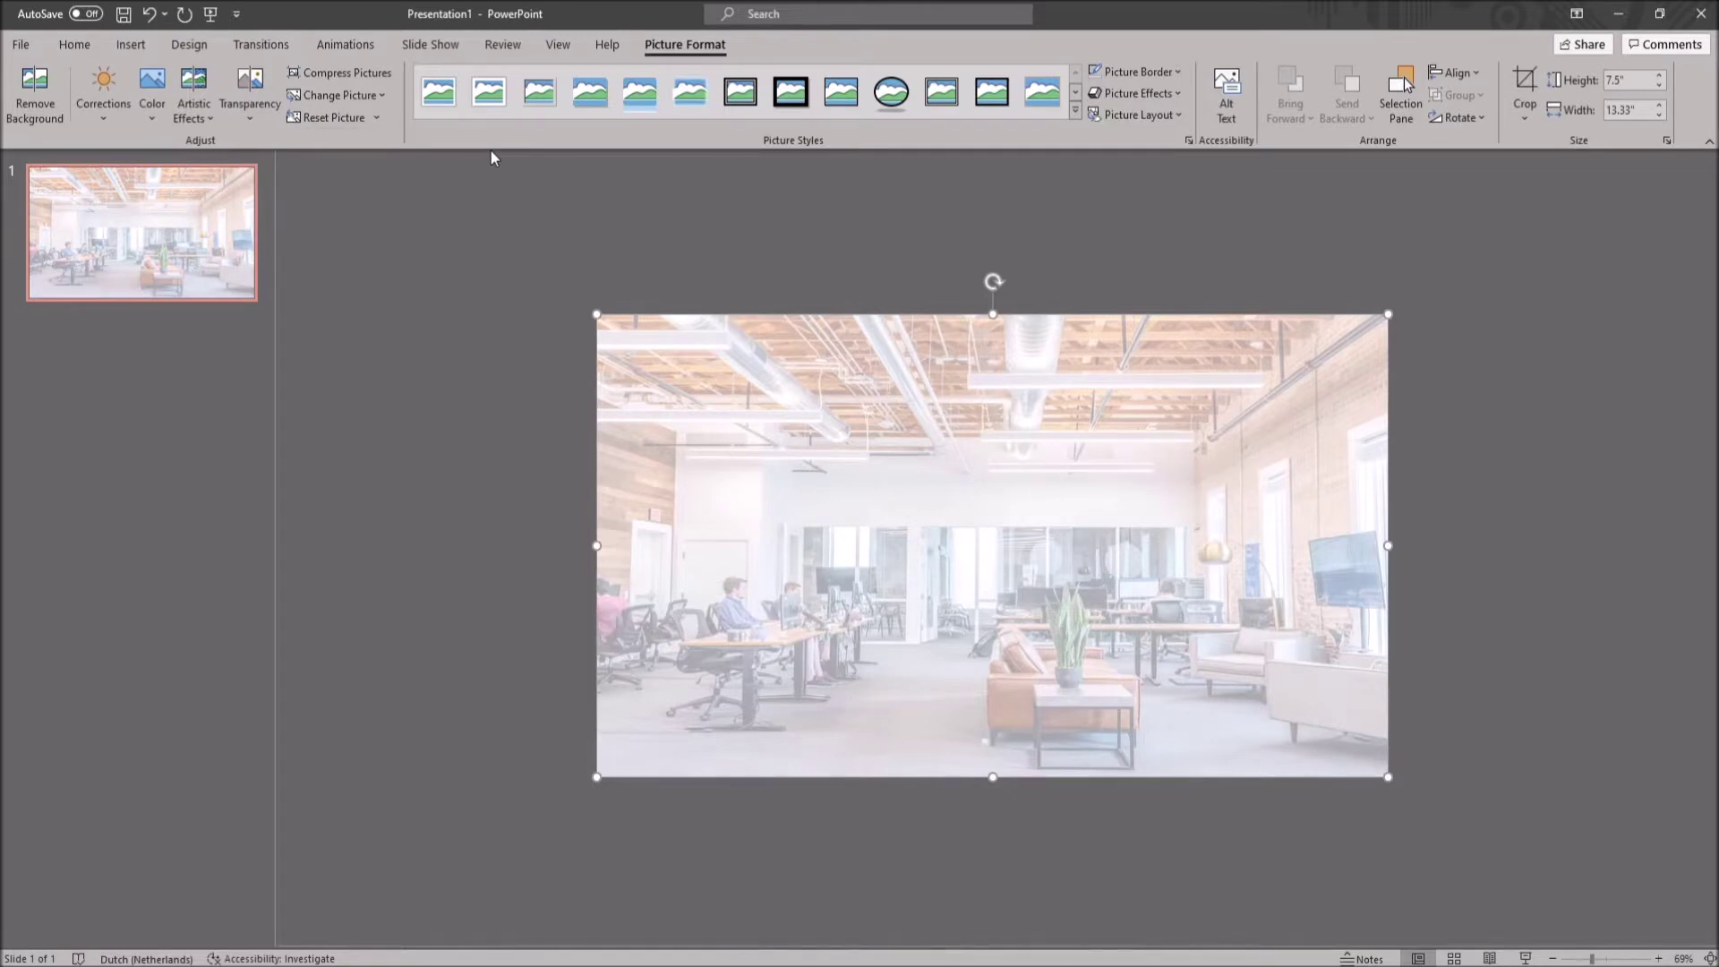
Open the background formatting options and fill the slide background with a solid dark blue-gray theme color
{"action": "left_click", "coordinate": [189, 43]}
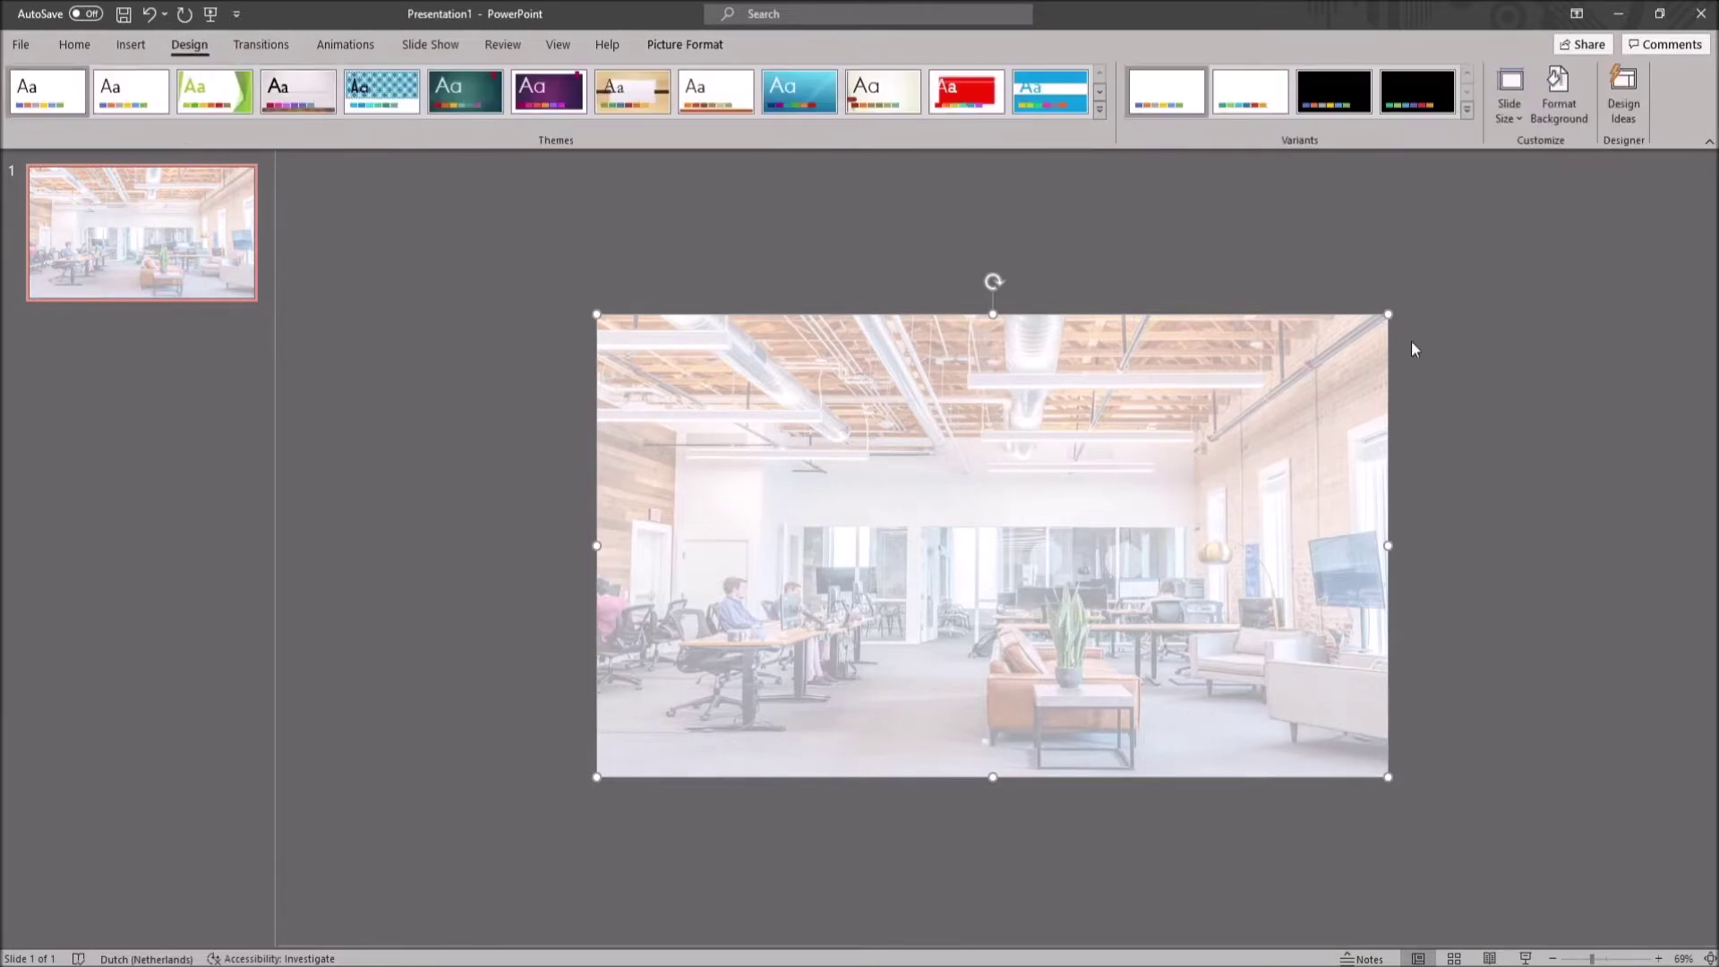
{"action": "left_click", "coordinate": [1558, 118]}
{"action": "left_click", "coordinate": [1671, 395]}
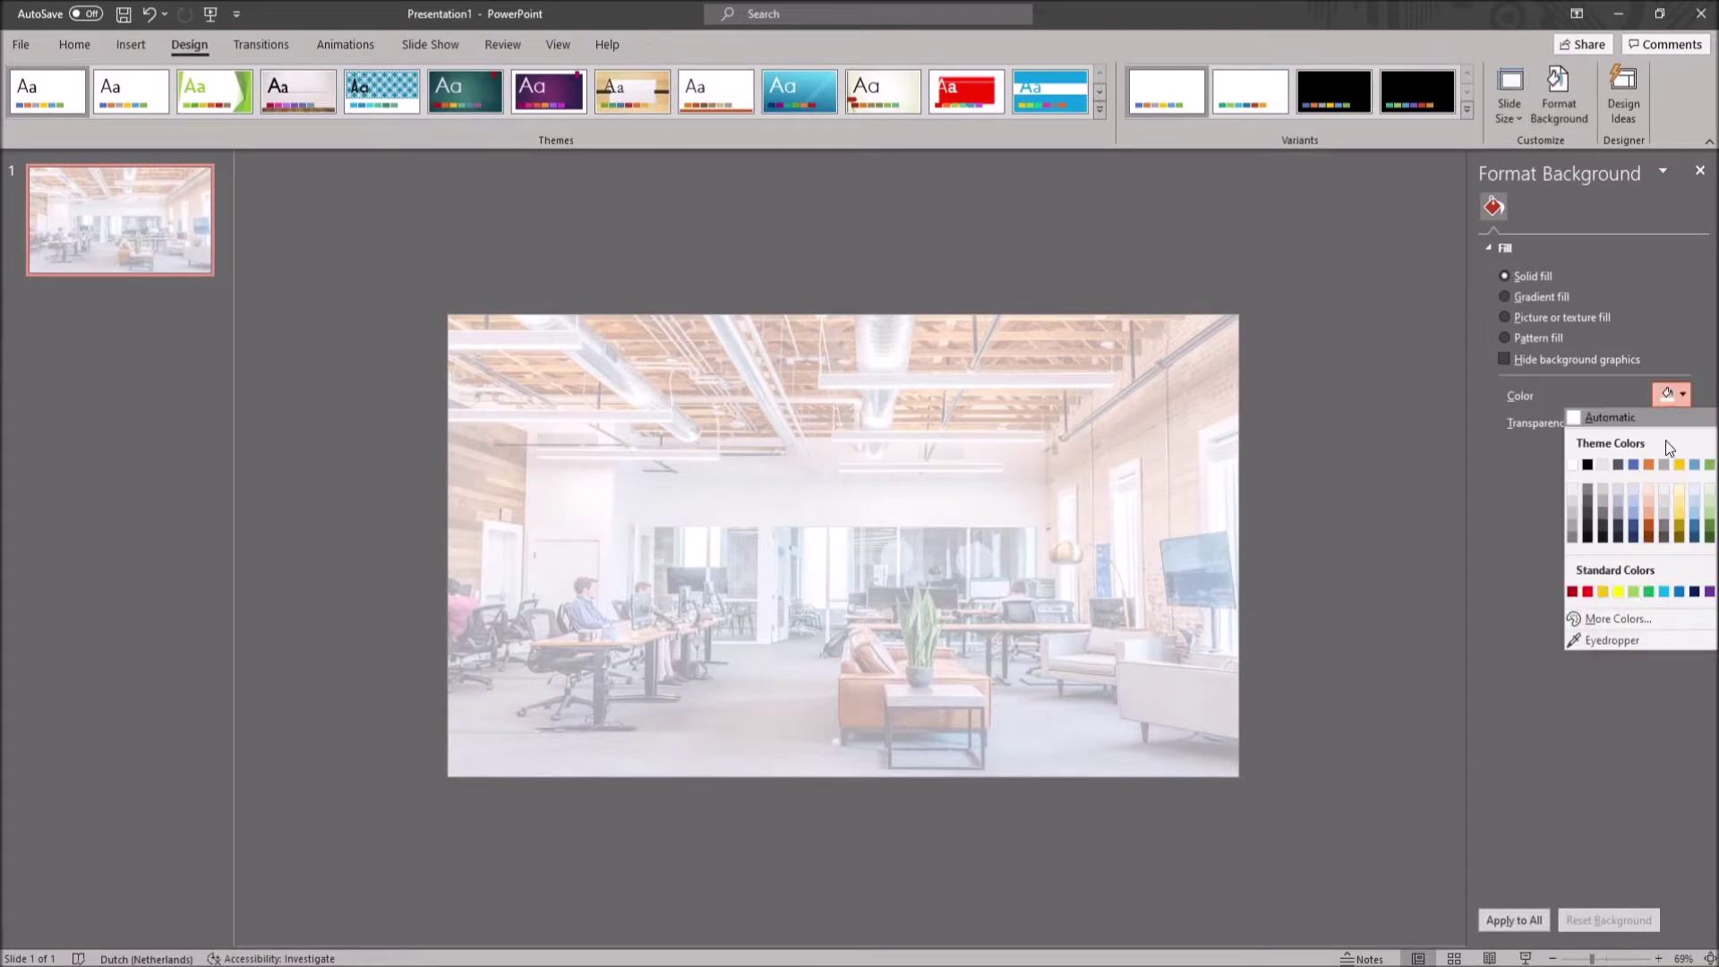
{"action": "left_click", "coordinate": [1617, 528]}
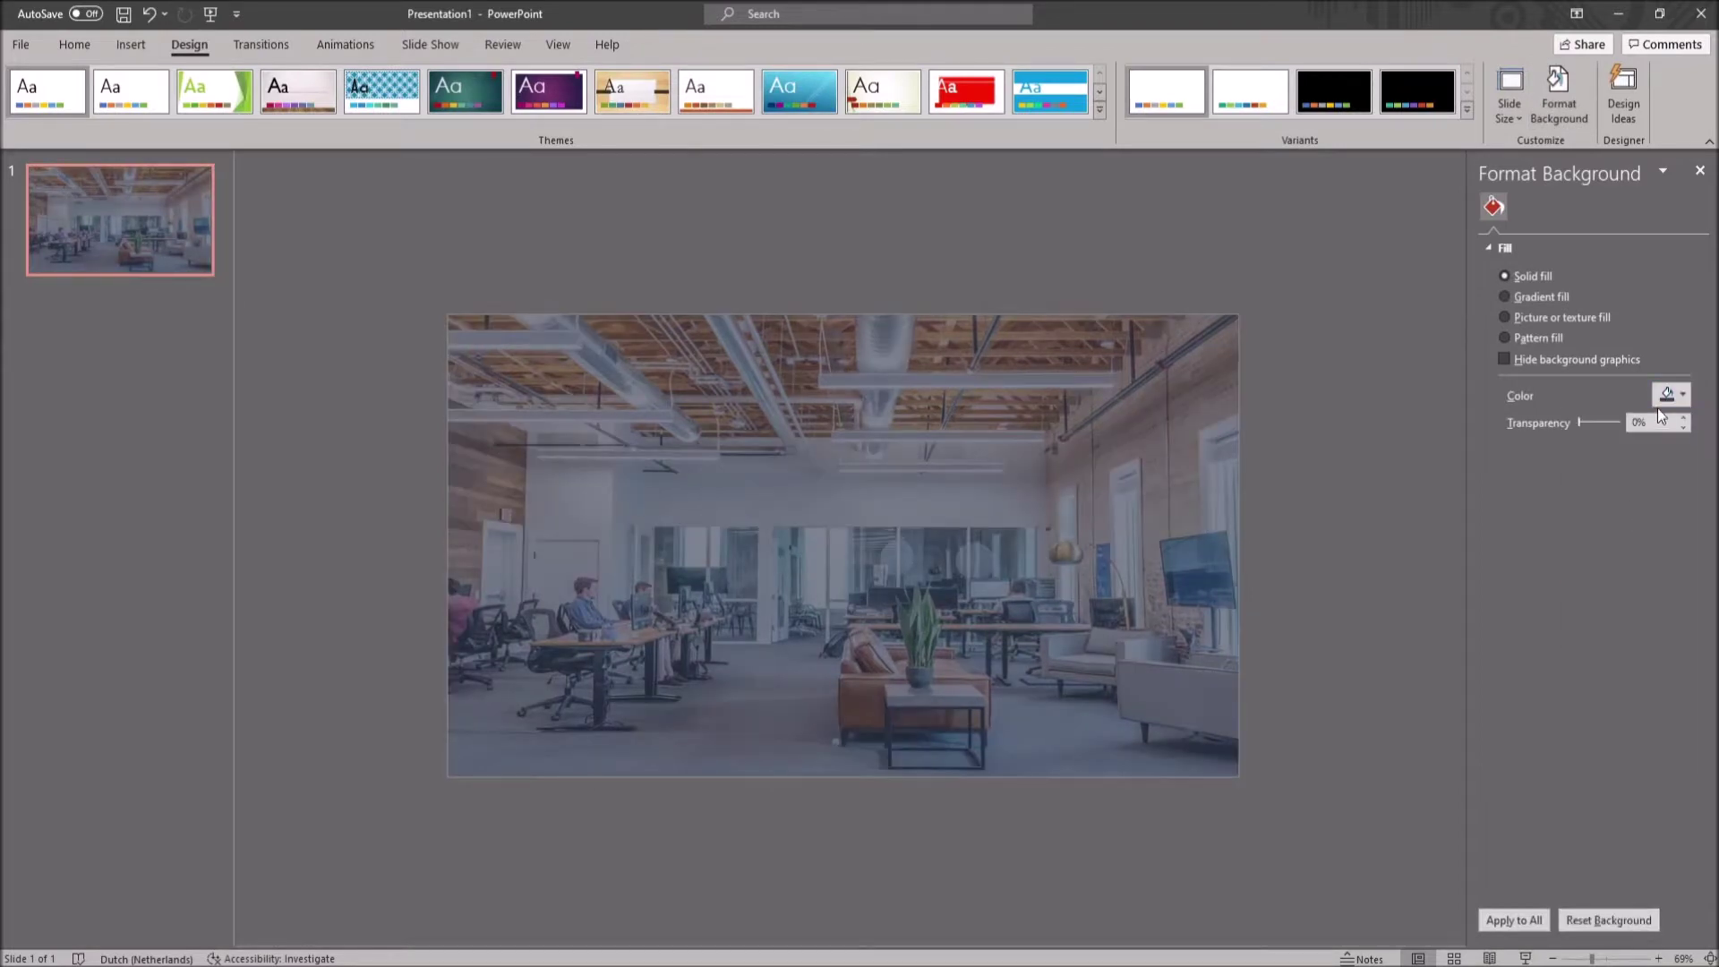
Try a dark blue theme color for the slide background, and return to the dark blue-gray
{"action": "left_click", "coordinate": [1663, 399]}
{"action": "left_click", "coordinate": [1633, 519]}
{"action": "left_click", "coordinate": [1683, 397]}
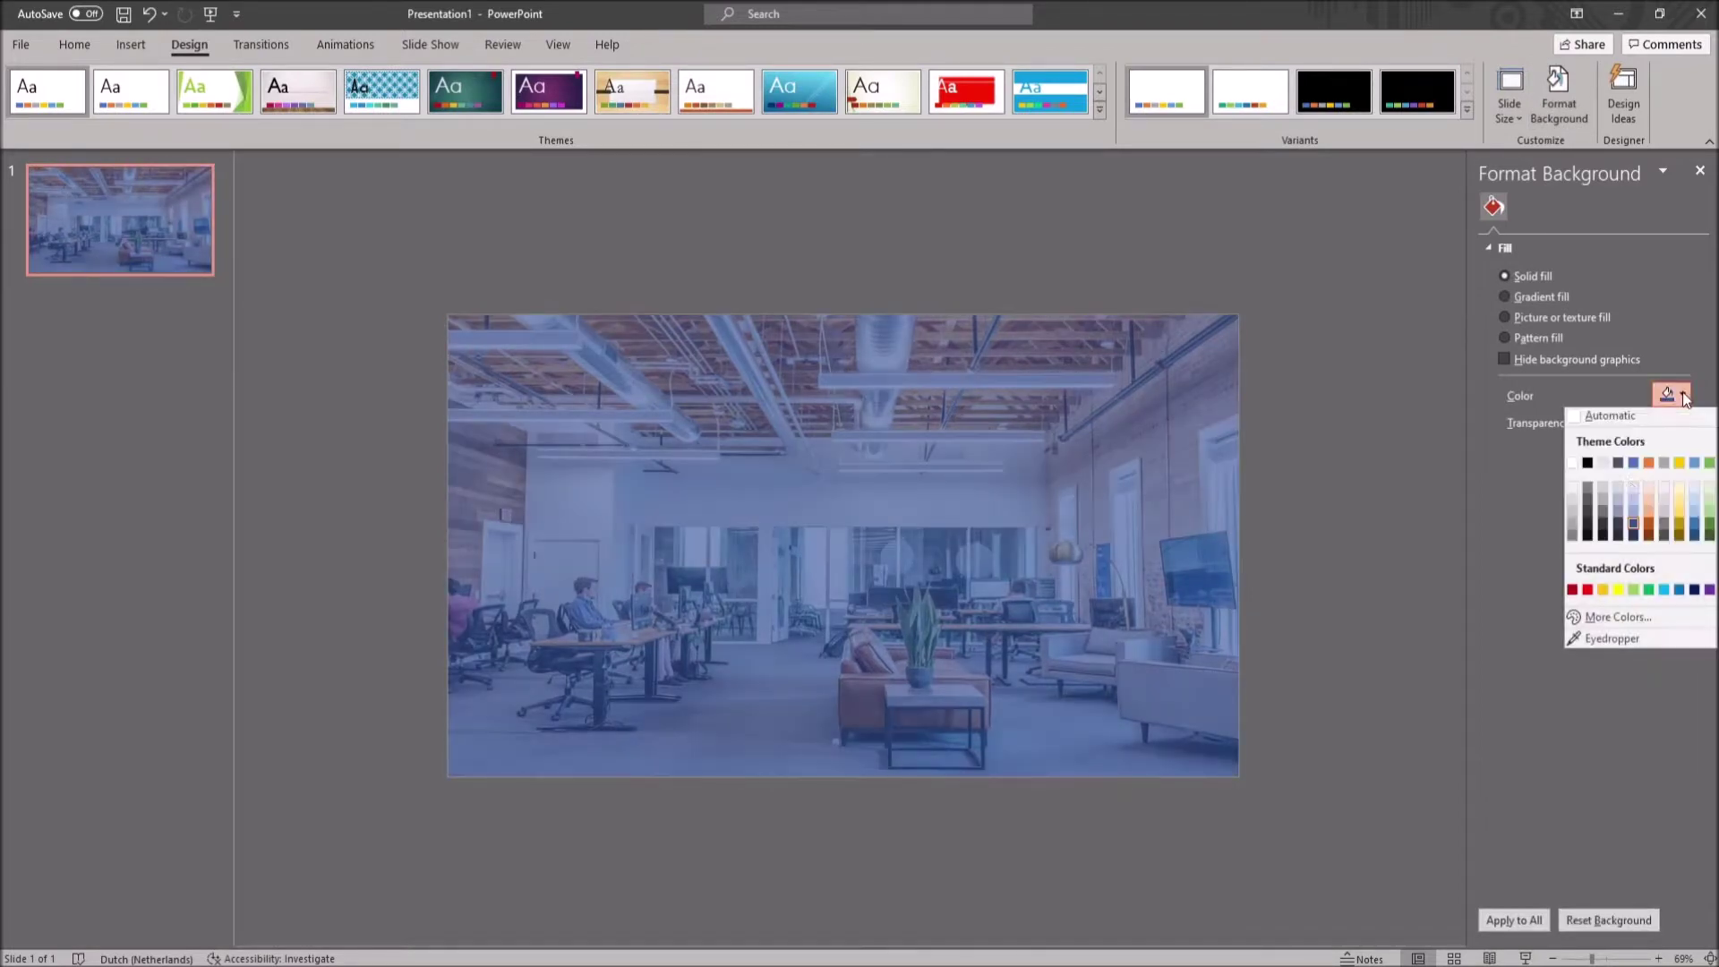
{"action": "left_click", "coordinate": [1619, 527]}
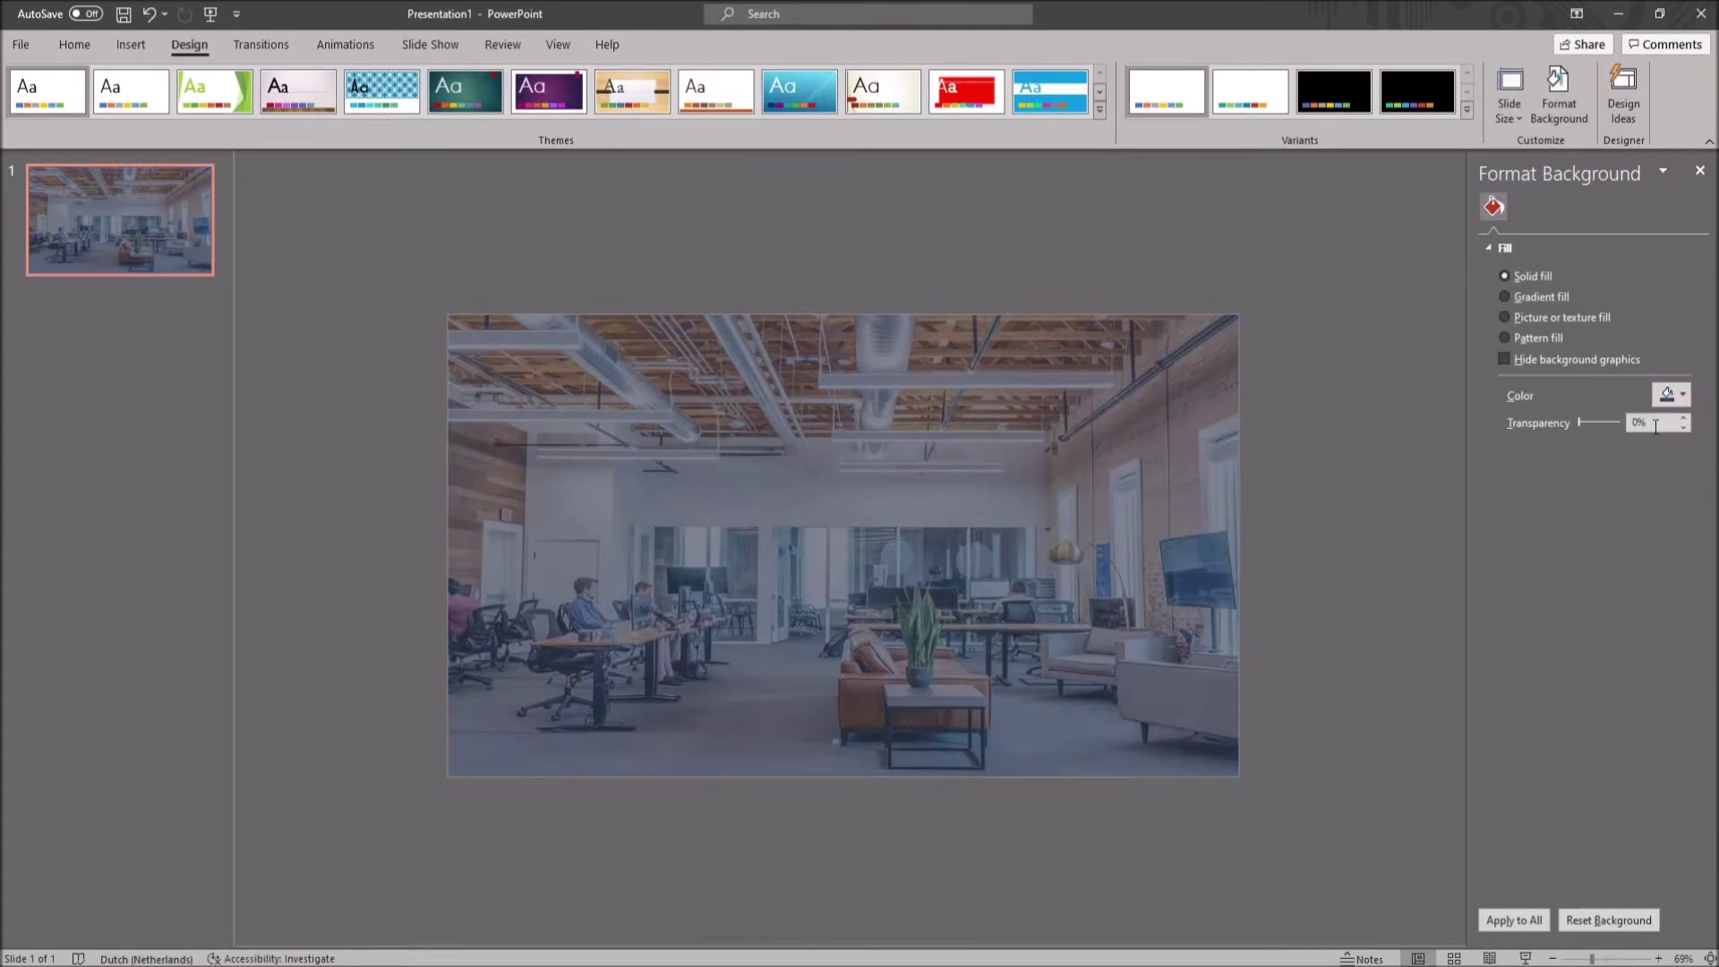
Set the background fill to the darker orange theme color, apply it to all slides and close the background options
{"action": "left_click", "coordinate": [1670, 397]}
{"action": "left_click", "coordinate": [1650, 524]}
{"action": "left_click", "coordinate": [1513, 920]}
{"action": "left_click", "coordinate": [1700, 172]}
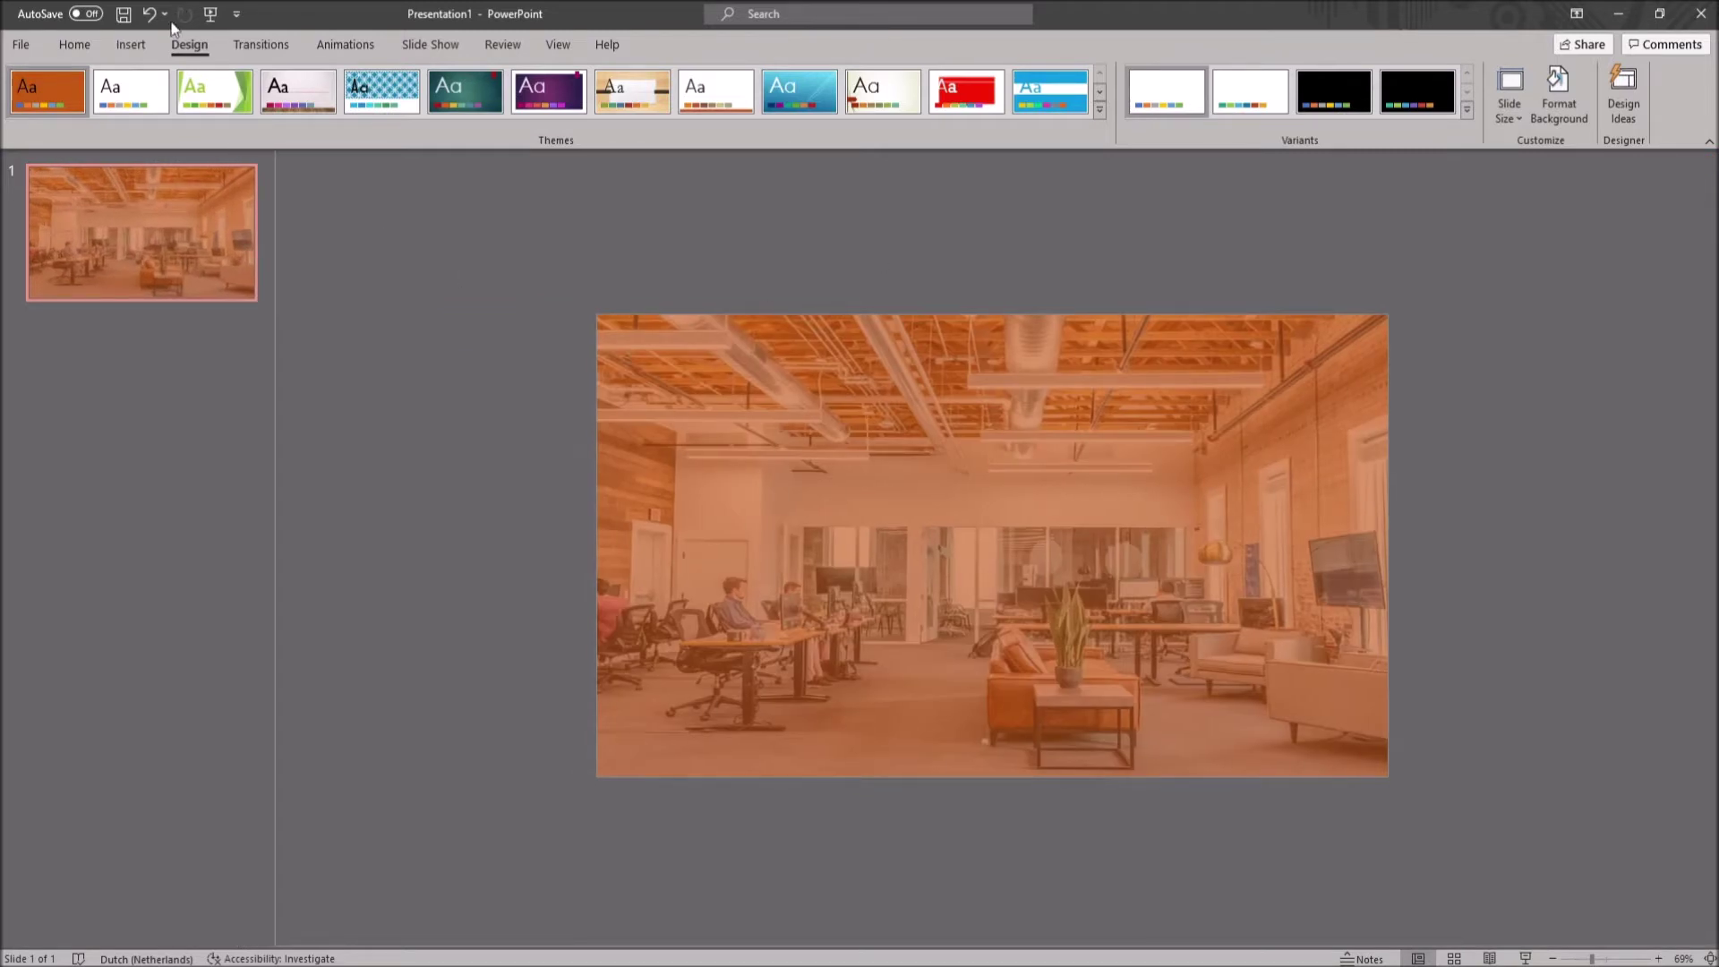
Insert a rounded rectangle about 1.9" high in the upper-left part of the slide and set its width to 1.5"
{"action": "left_click", "coordinate": [131, 44]}
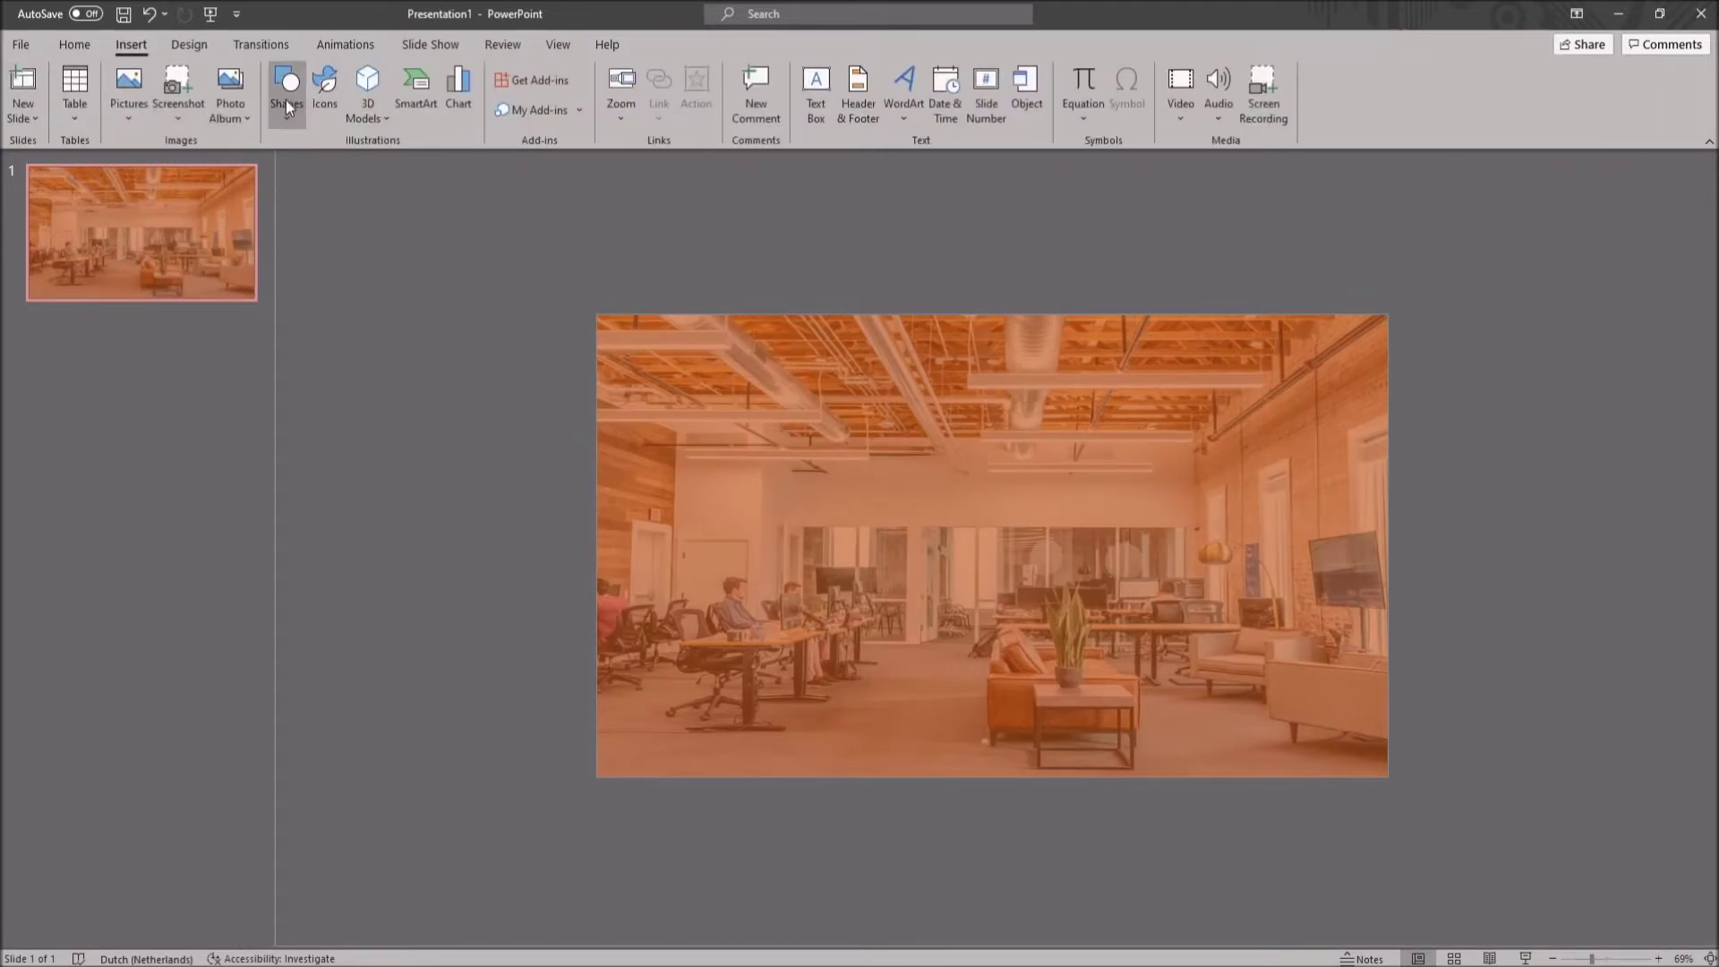
{"action": "left_click", "coordinate": [286, 99]}
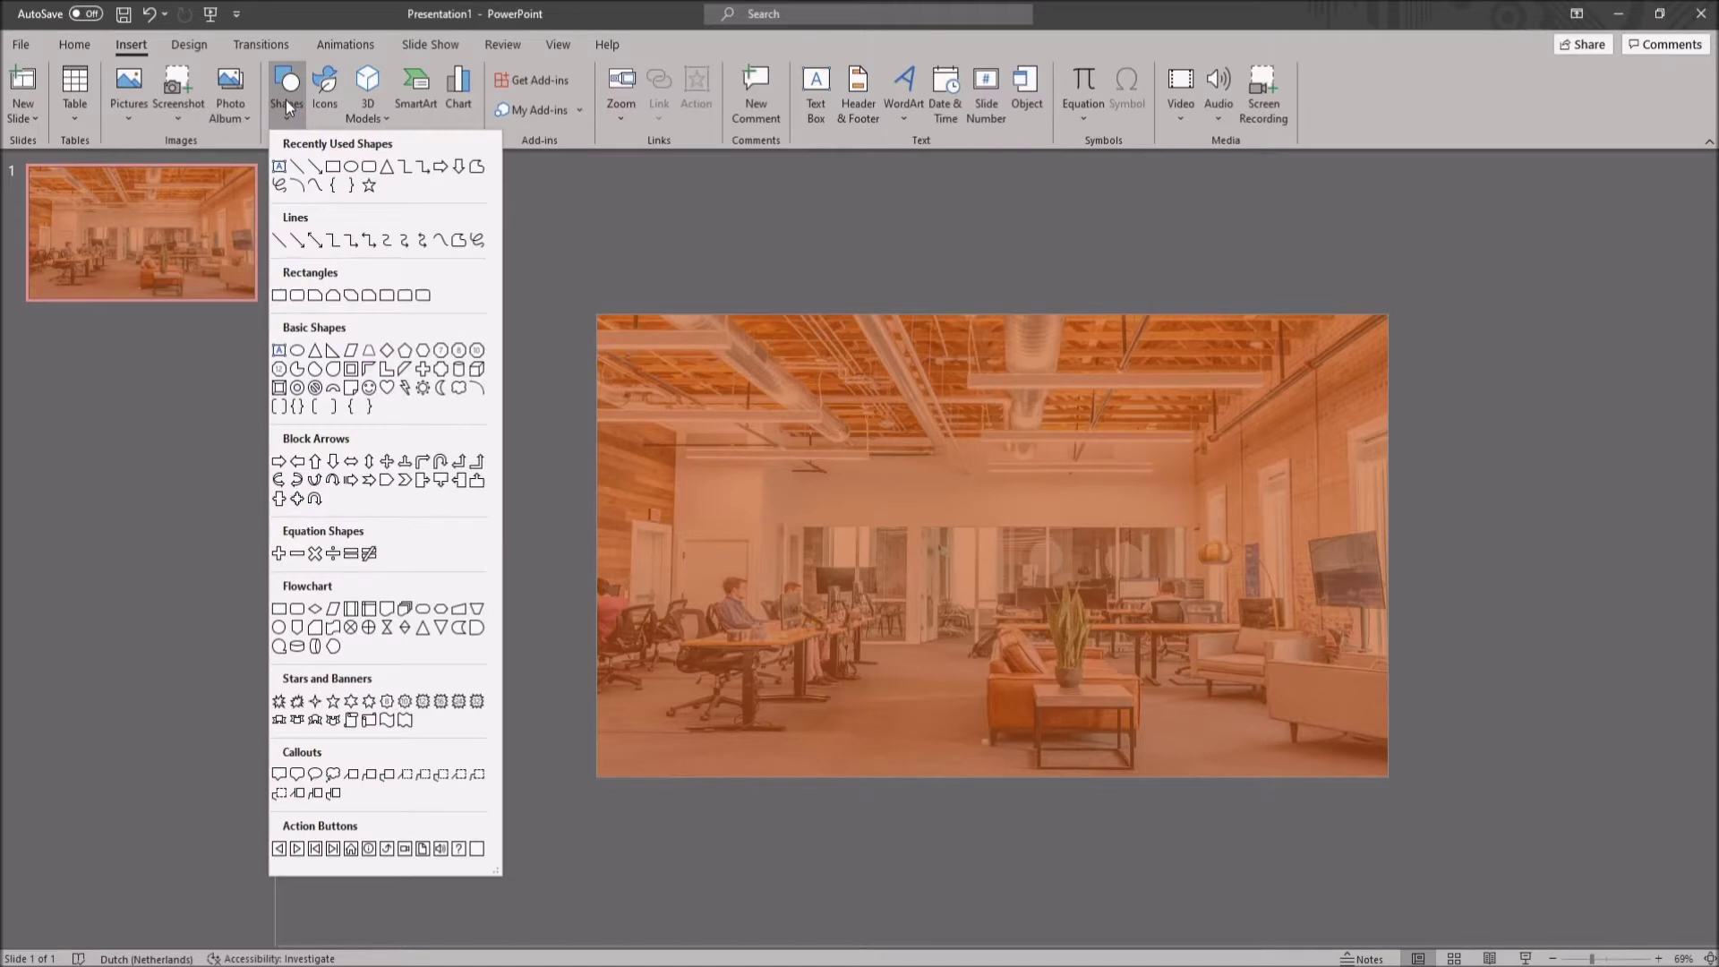
{"action": "left_click", "coordinate": [367, 167]}
{"action": "left_click_drag", "start_coordinate": [778, 457], "coordinate": [864, 538]}
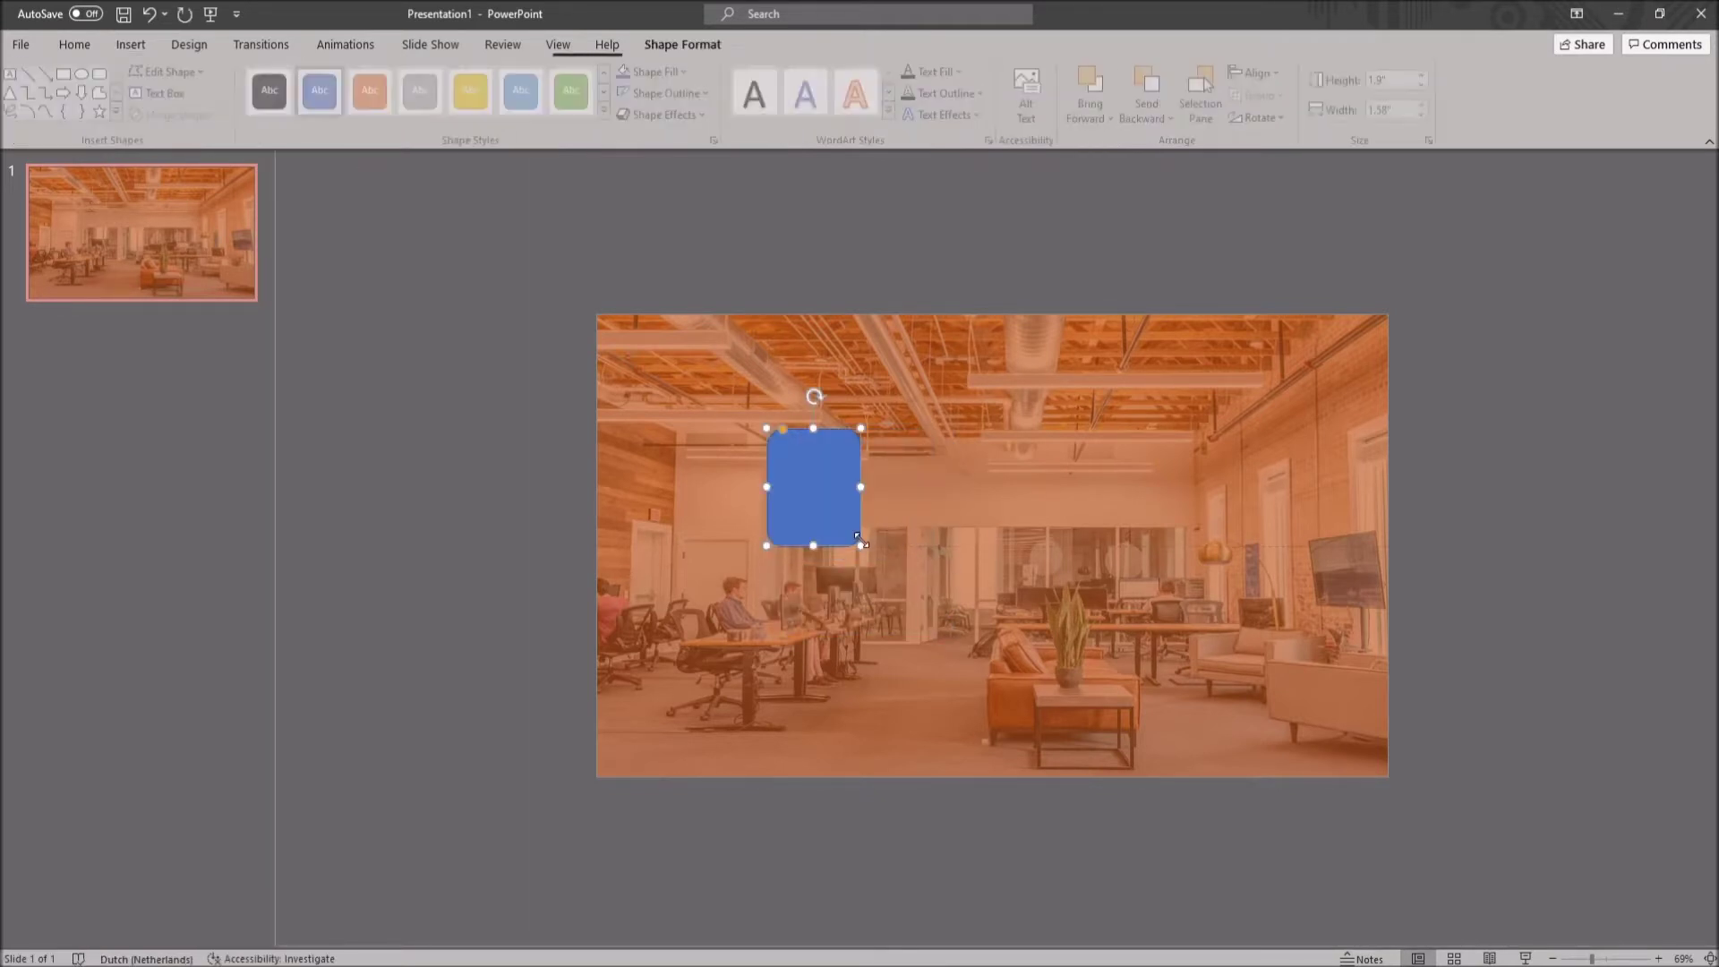
{"action": "type", "text": "1.5"}
{"action": "key", "text": "Return"}
Rotate the rounded rectangle 90° counterclockwise and label it FOLDER 1 in bold 20-point text
{"action": "left_click_drag", "start_coordinate": [812, 397], "coordinate": [722, 487]}
{"action": "type", "text": "FOLDER 1"}
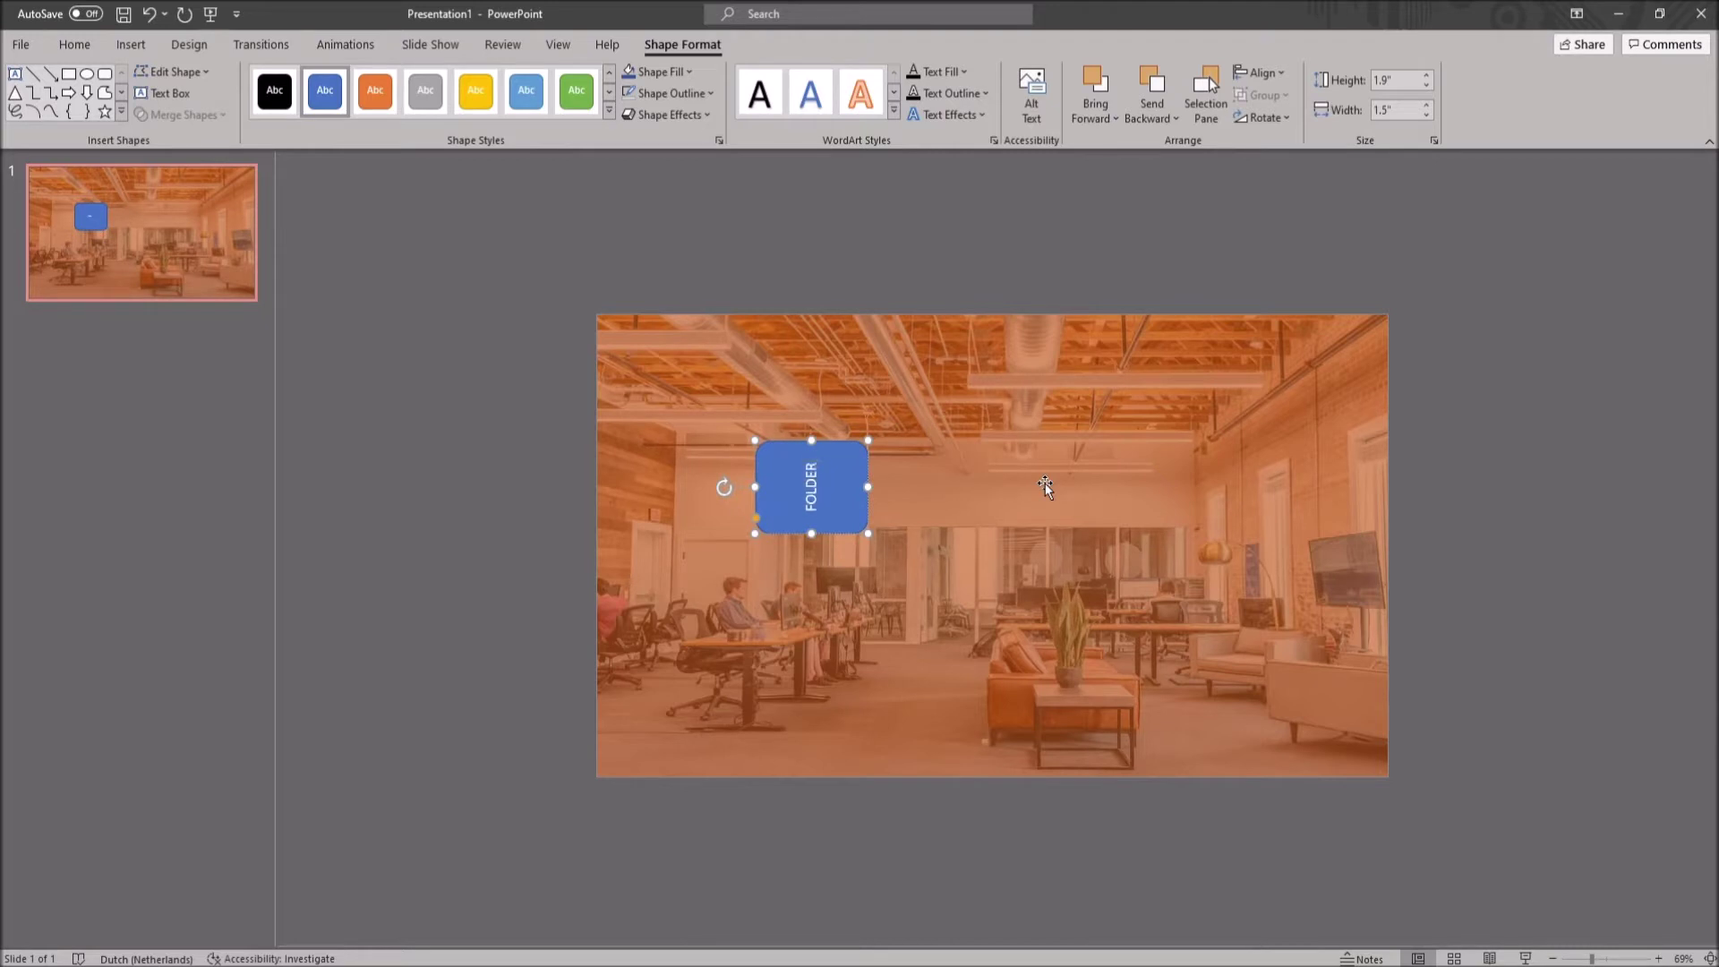
{"action": "left_click", "coordinate": [74, 44]}
{"action": "left_click", "coordinate": [456, 80]}
{"action": "left_click", "coordinate": [476, 80]}
{"action": "left_click", "coordinate": [284, 108]}
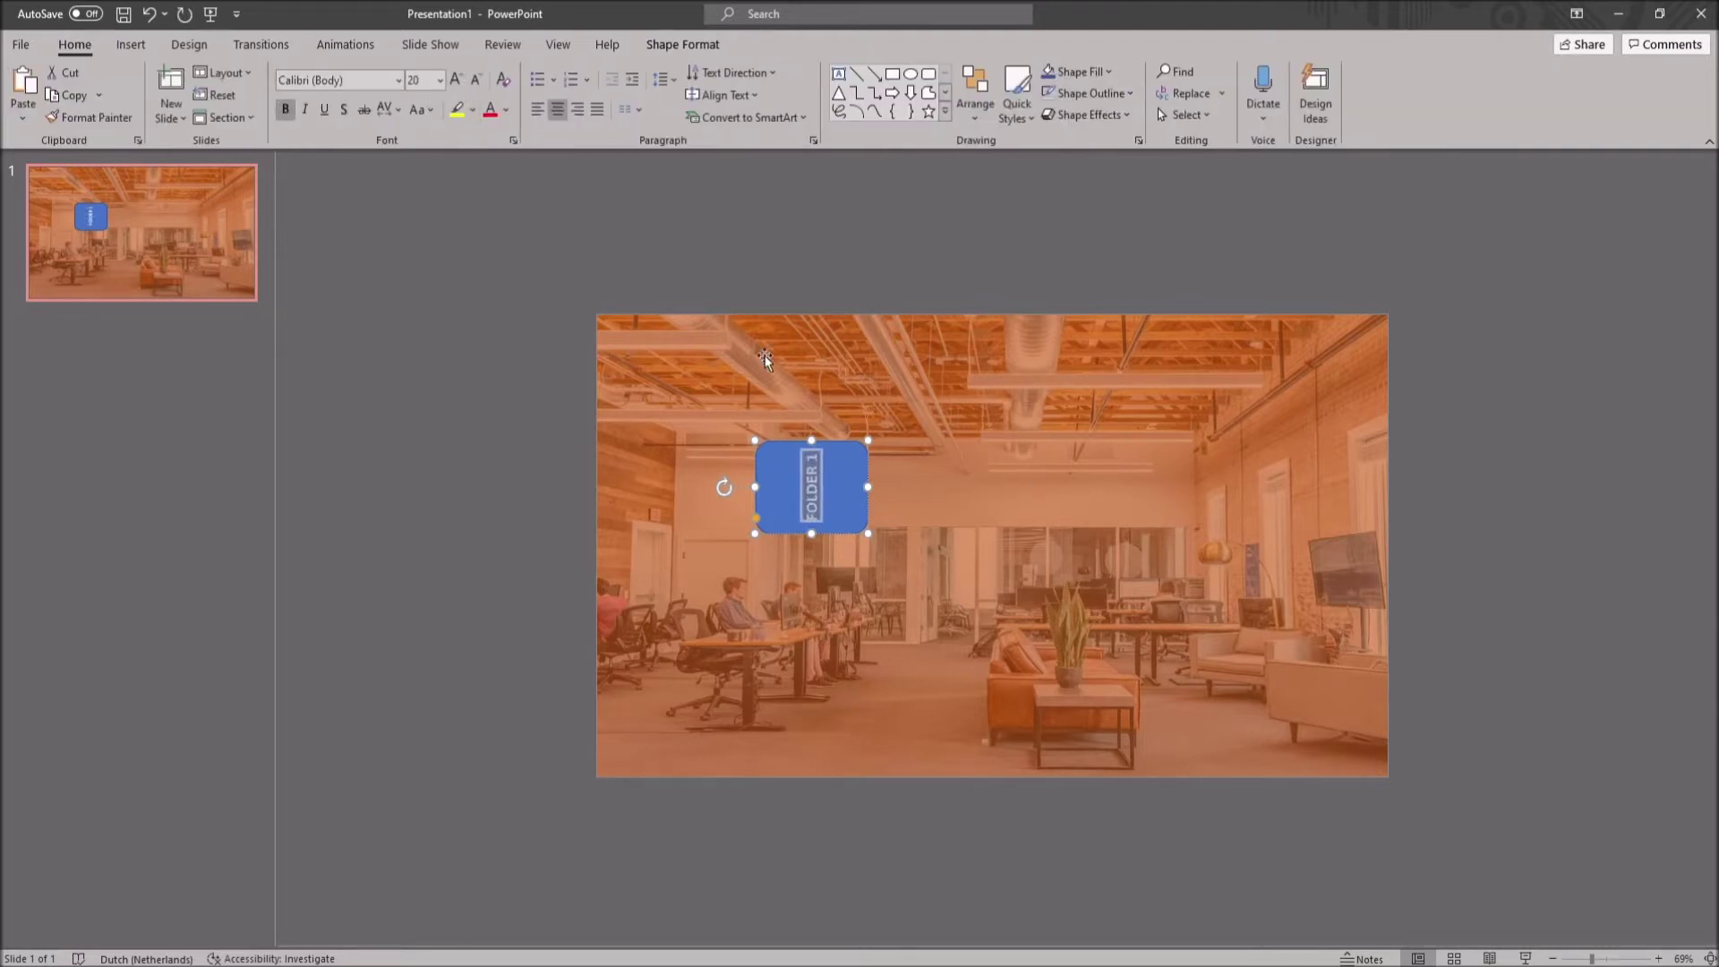
Add blank space after the FOLDER 1 text so the label sits near the shape's left edge, and deselect the shape
{"action": "key", "text": "Return"}
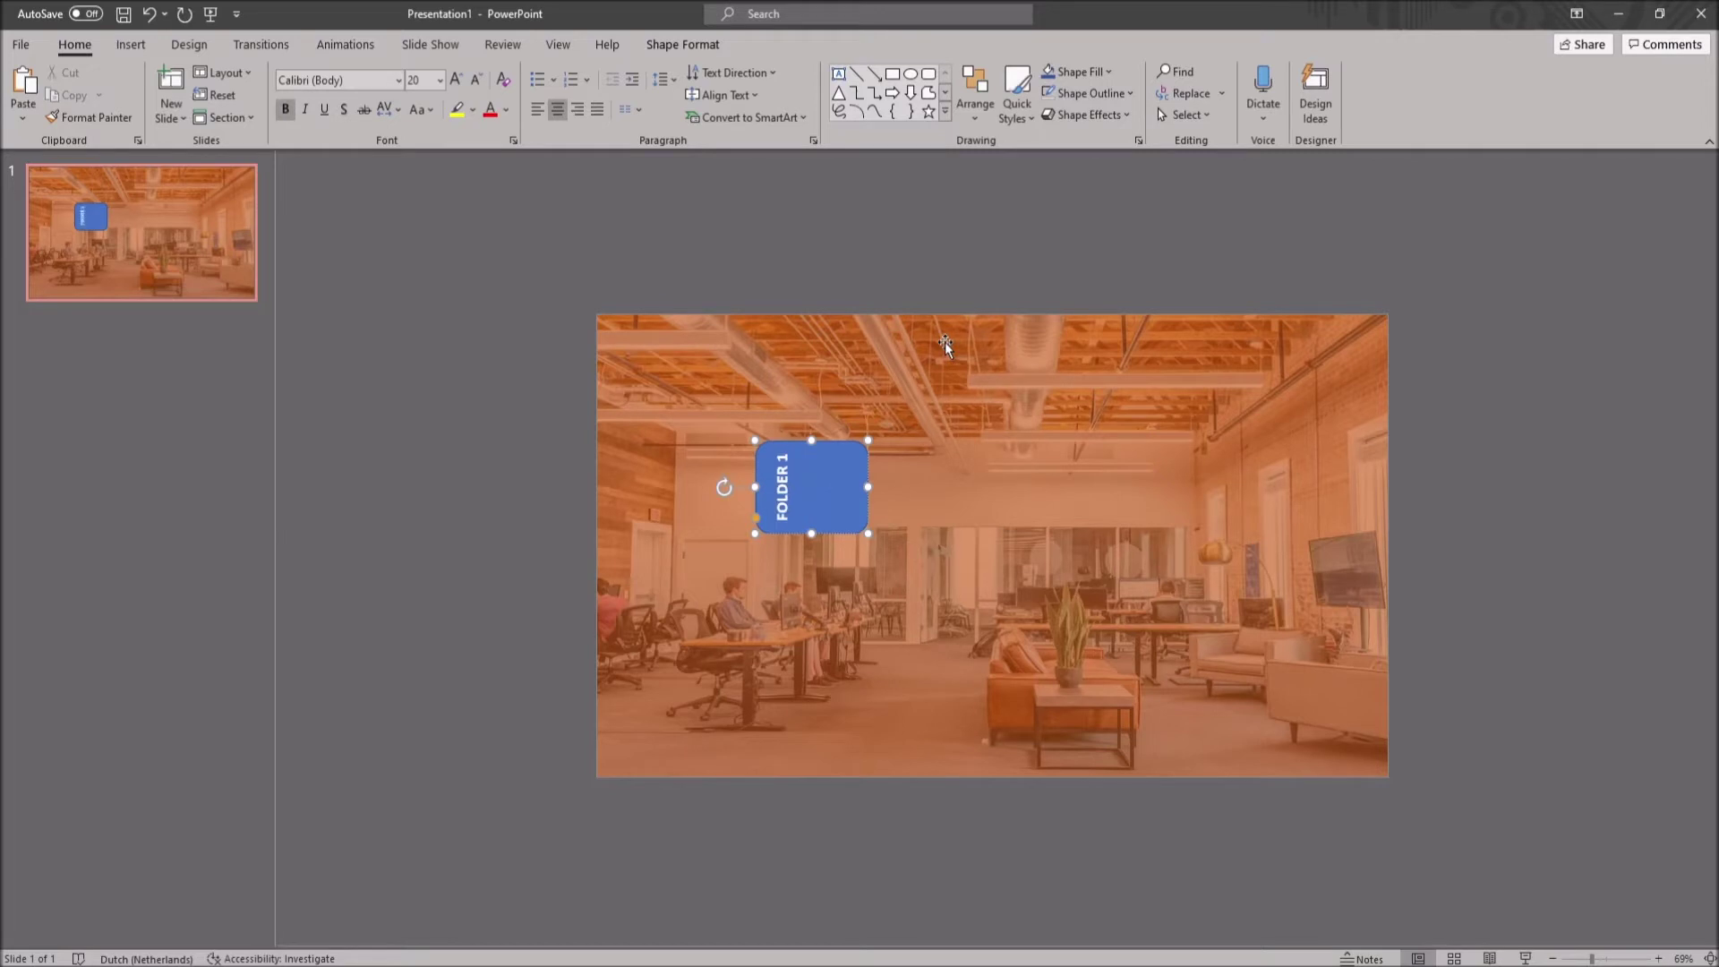
{"action": "key", "text": "BackSpace"}
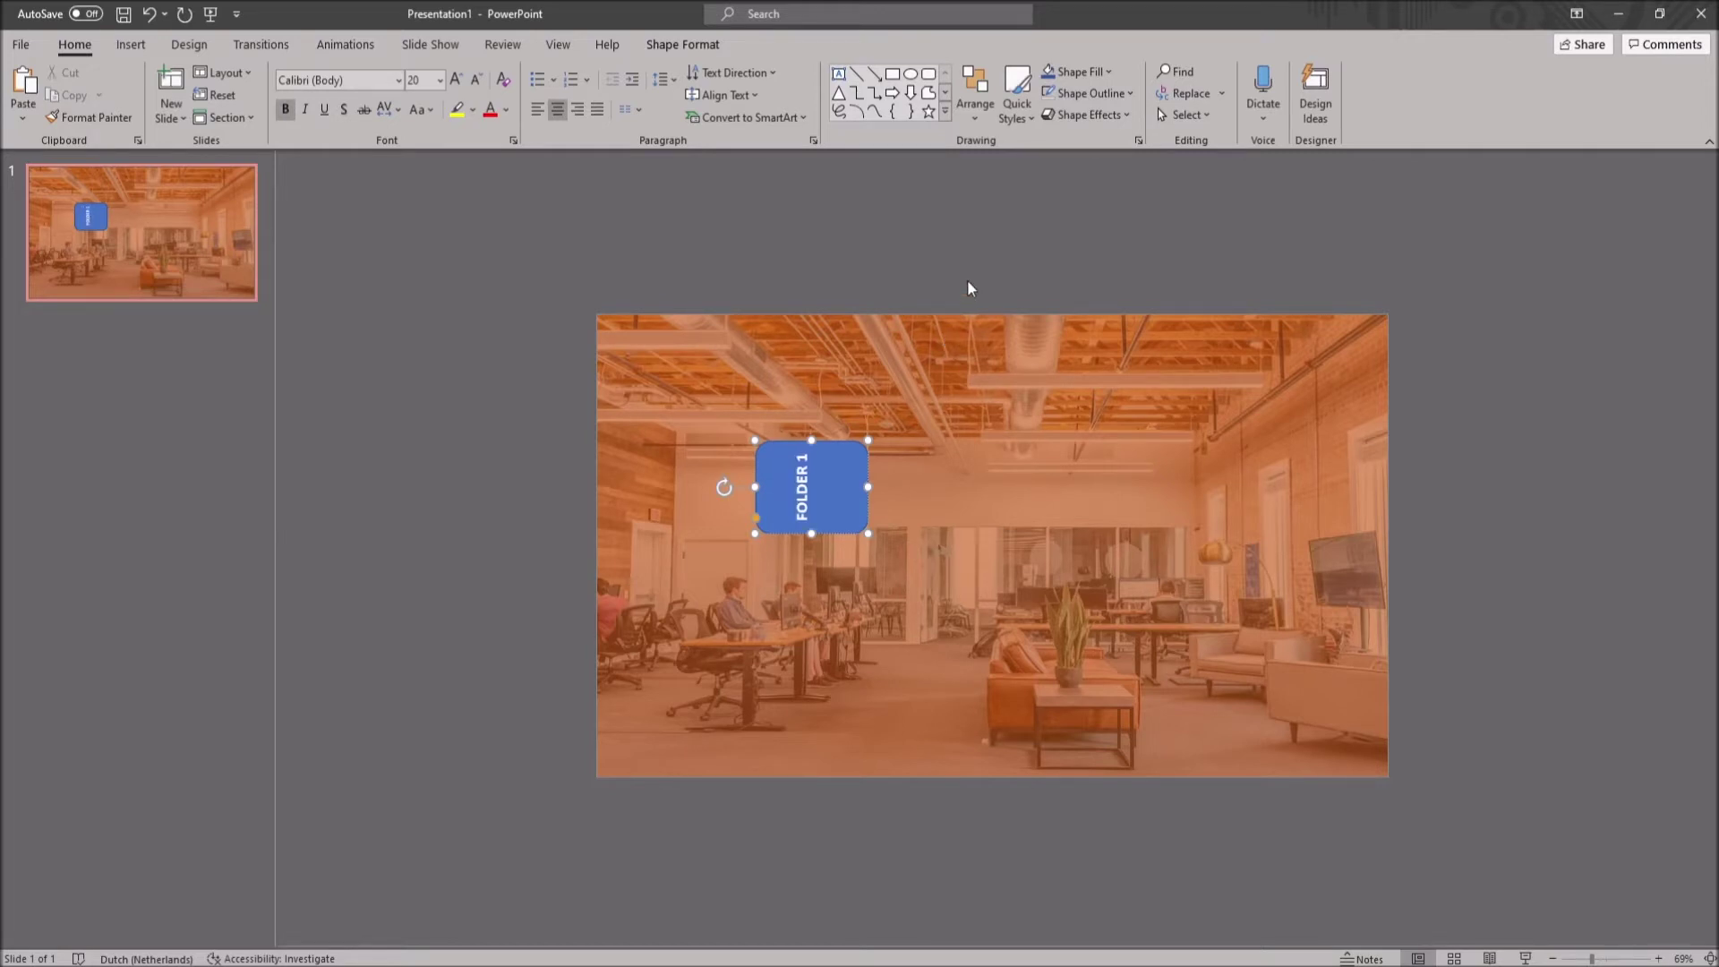
{"action": "left_click", "coordinate": [962, 263]}
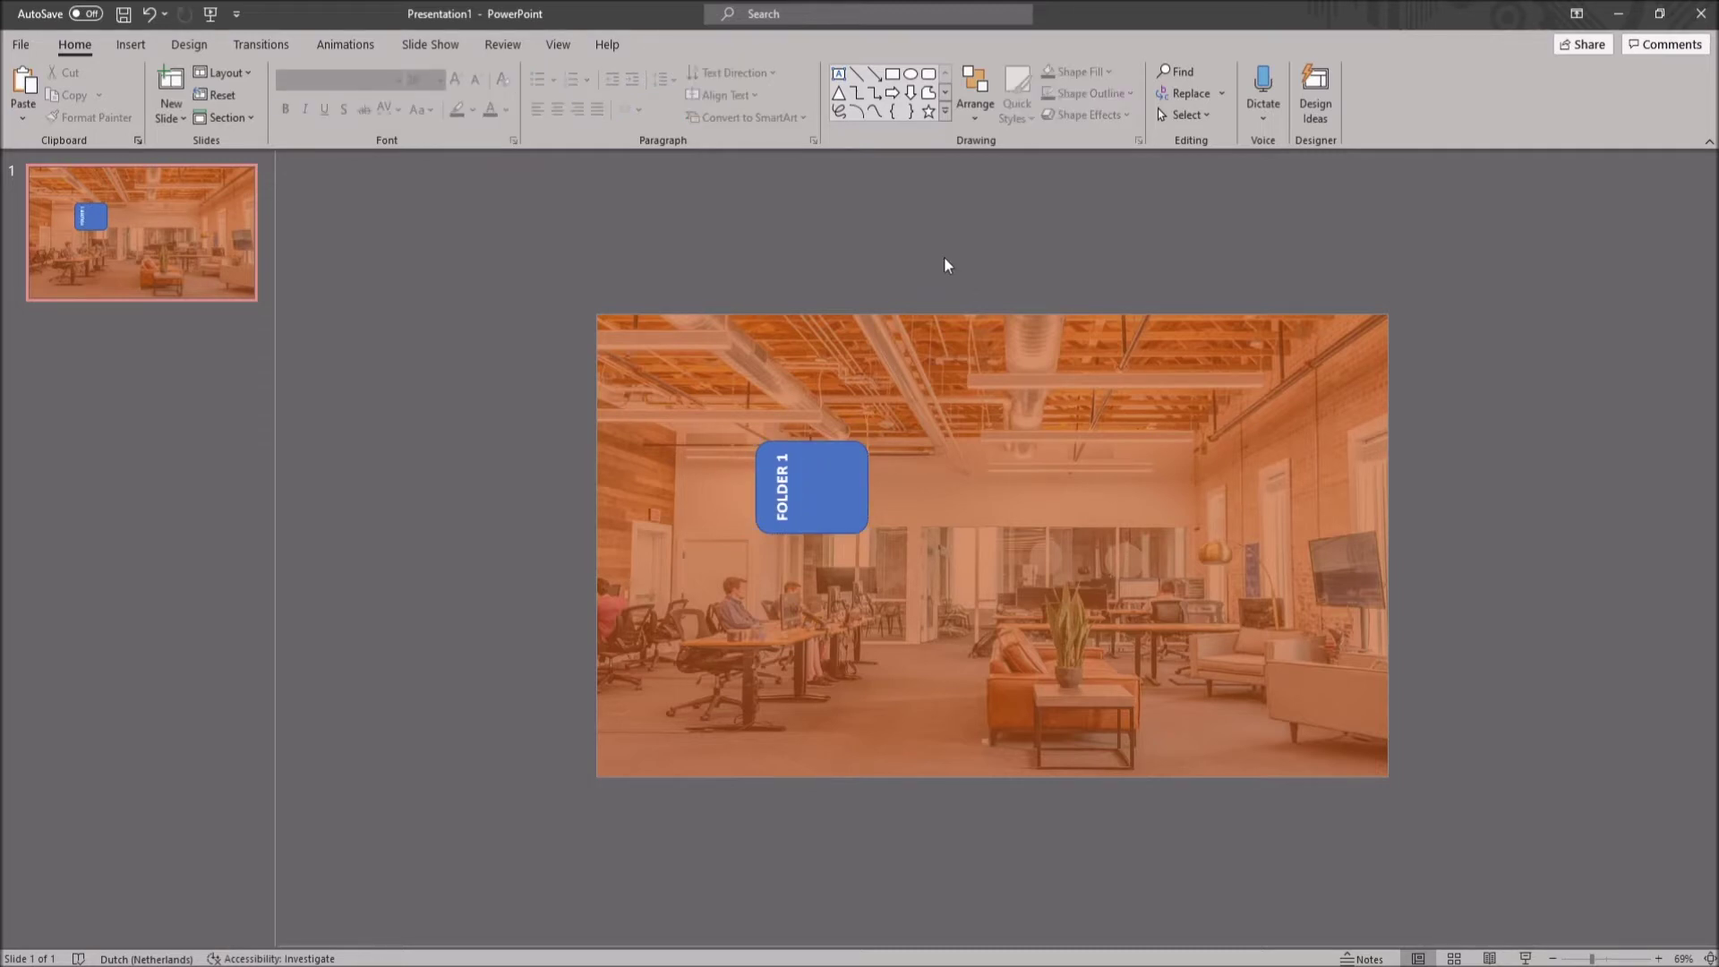
Insert a rectangle and fit it to the full slide, 7.5" high and 13.33" wide
{"action": "left_click", "coordinate": [131, 44]}
{"action": "left_click", "coordinate": [285, 109]}
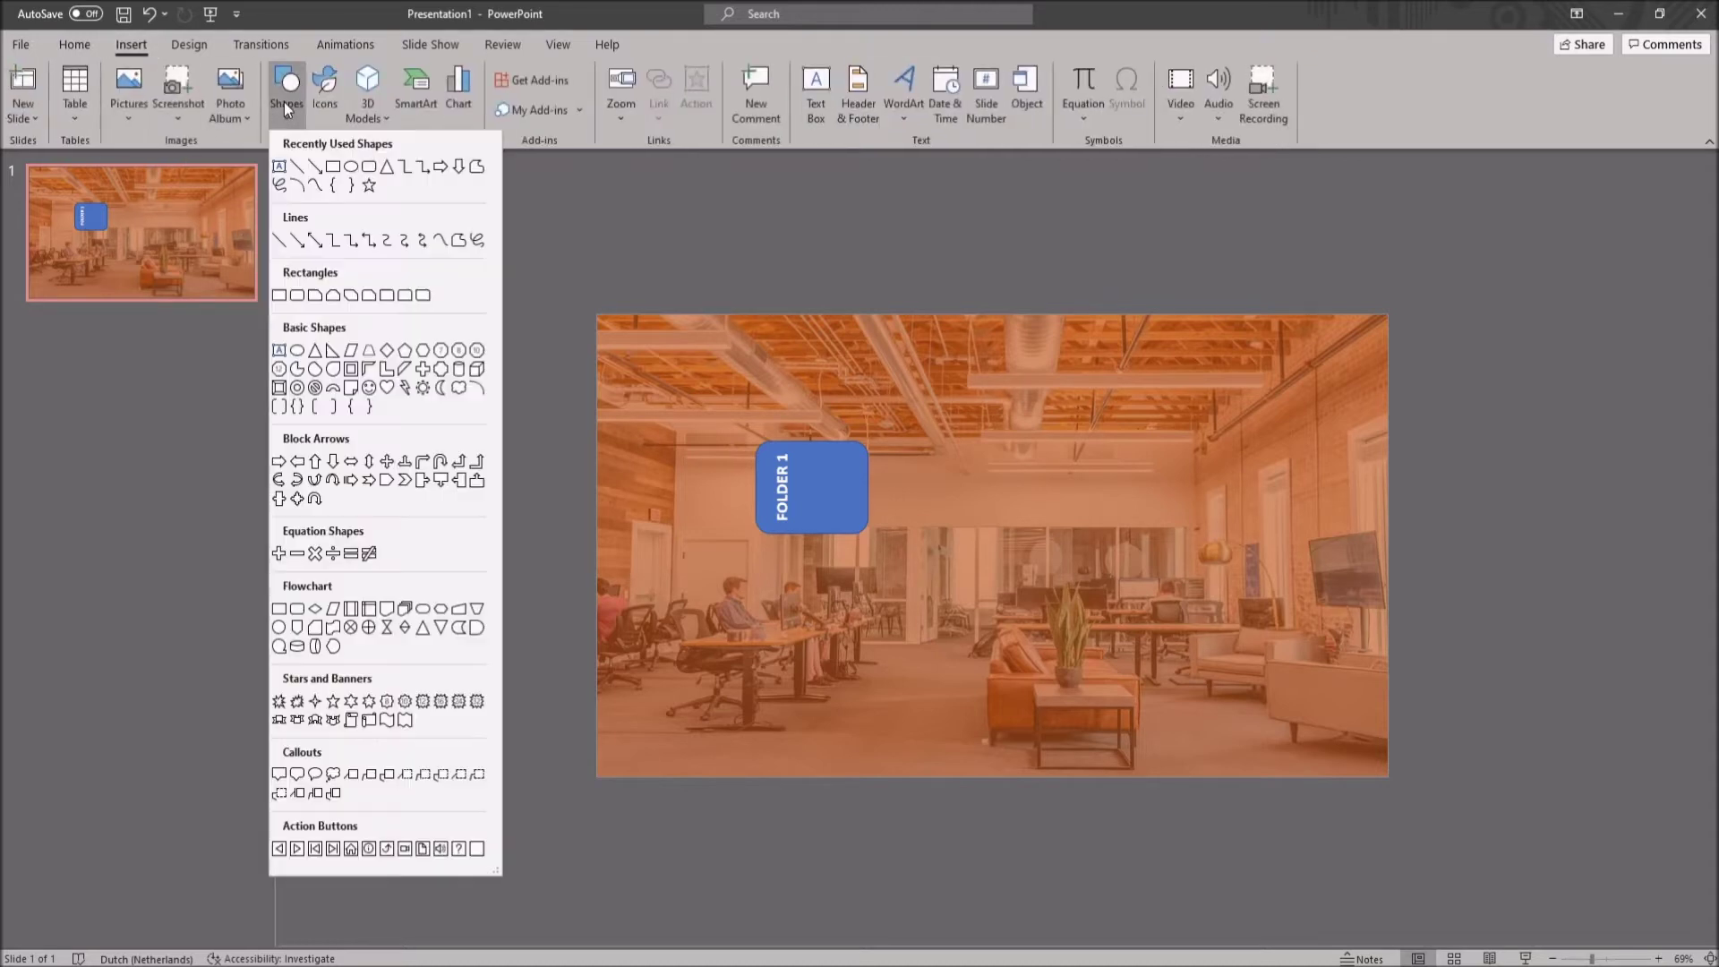
{"action": "left_click", "coordinate": [332, 166]}
{"action": "left_click_drag", "start_coordinate": [489, 288], "coordinate": [1387, 777]}
{"action": "left_click_drag", "start_coordinate": [488, 532], "coordinate": [598, 562]}
{"action": "left_click_drag", "start_coordinate": [993, 287], "coordinate": [1016, 319]}
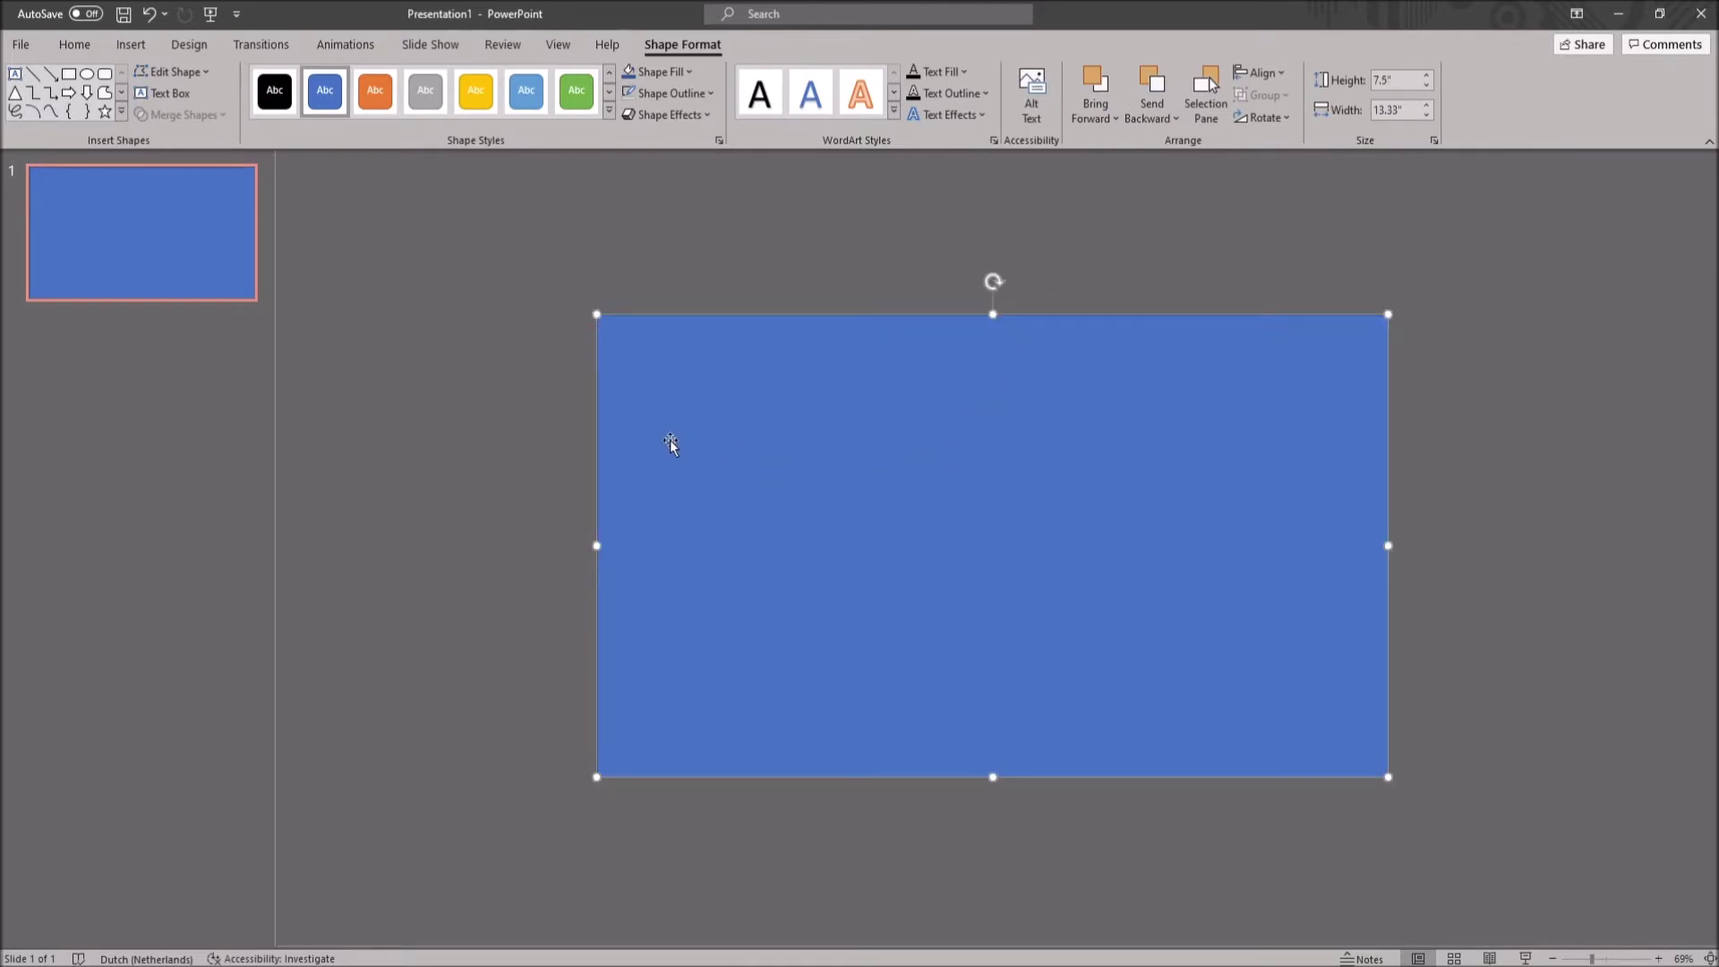
Move the FOLDER 1 tab to the slide's top edge, half tucked behind the left edge of the large rectangle
{"action": "left_click_drag", "start_coordinate": [645, 445], "coordinate": [796, 320]}
{"action": "left_click", "coordinate": [796, 448]}
{"action": "left_click_drag", "start_coordinate": [861, 385], "coordinate": [865, 386]}
{"action": "left_click", "coordinate": [868, 307]}
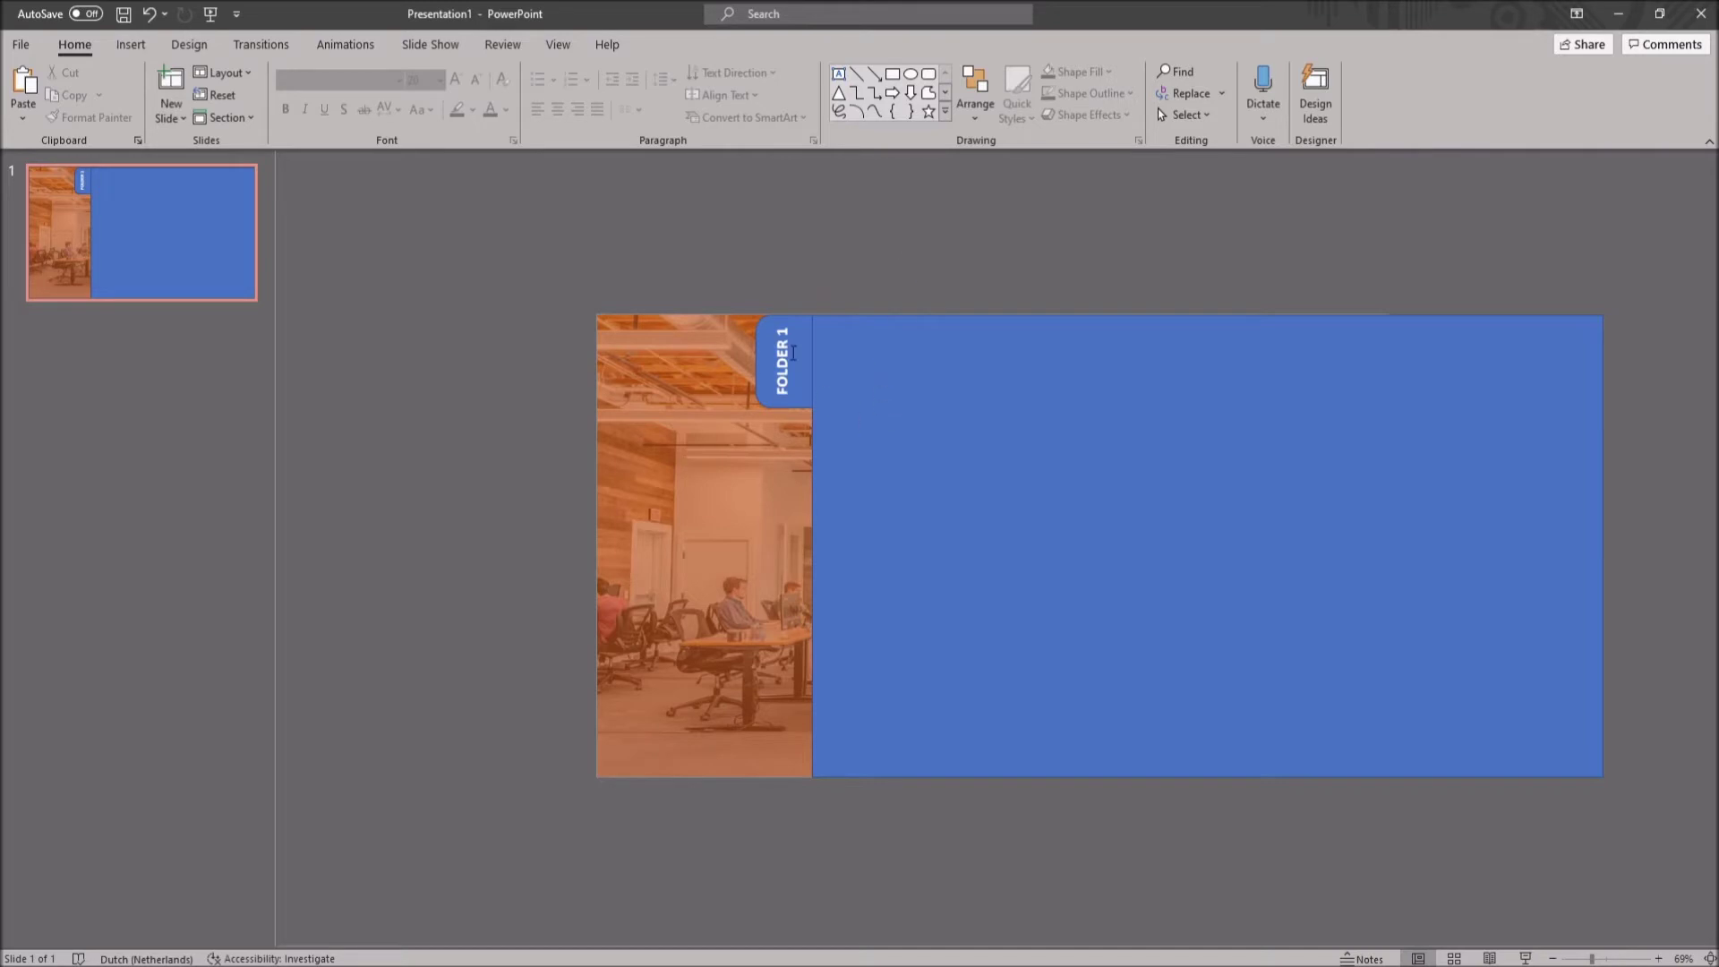
Group the FOLDER 1 tab with the large rectangle
{"action": "left_click", "coordinate": [759, 354]}
{"action": "left_click", "coordinate": [890, 371], "text": "shift"}
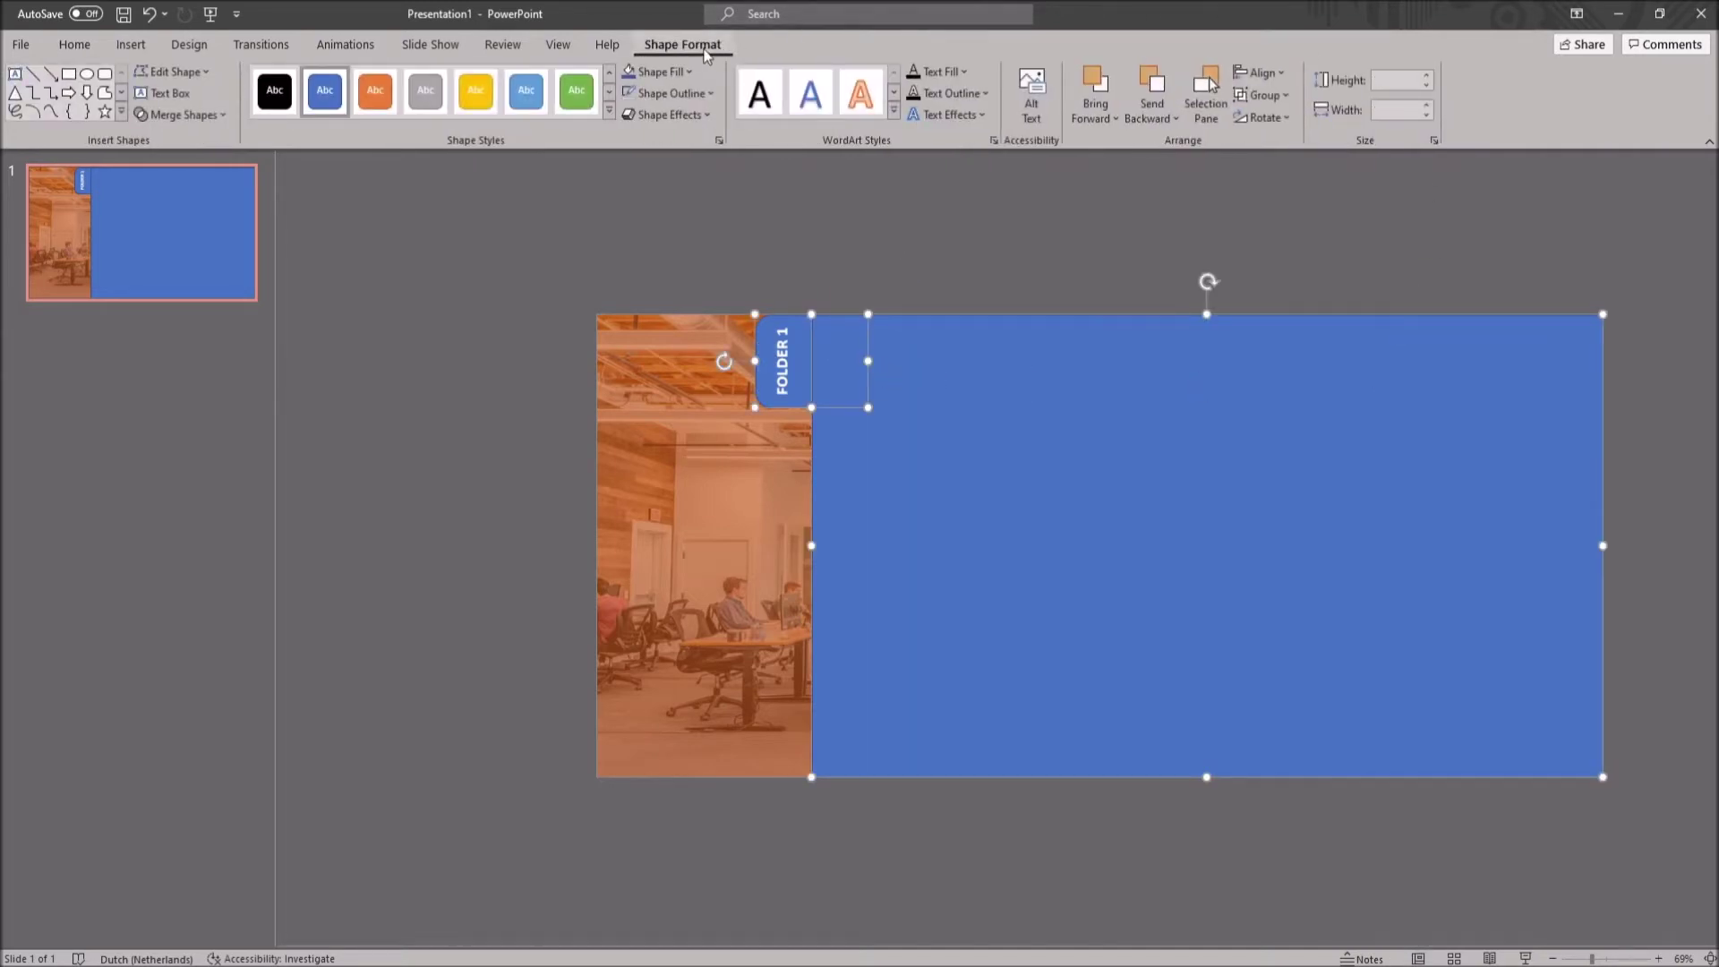
{"action": "left_click", "coordinate": [1276, 96]}
{"action": "left_click", "coordinate": [1275, 122]}
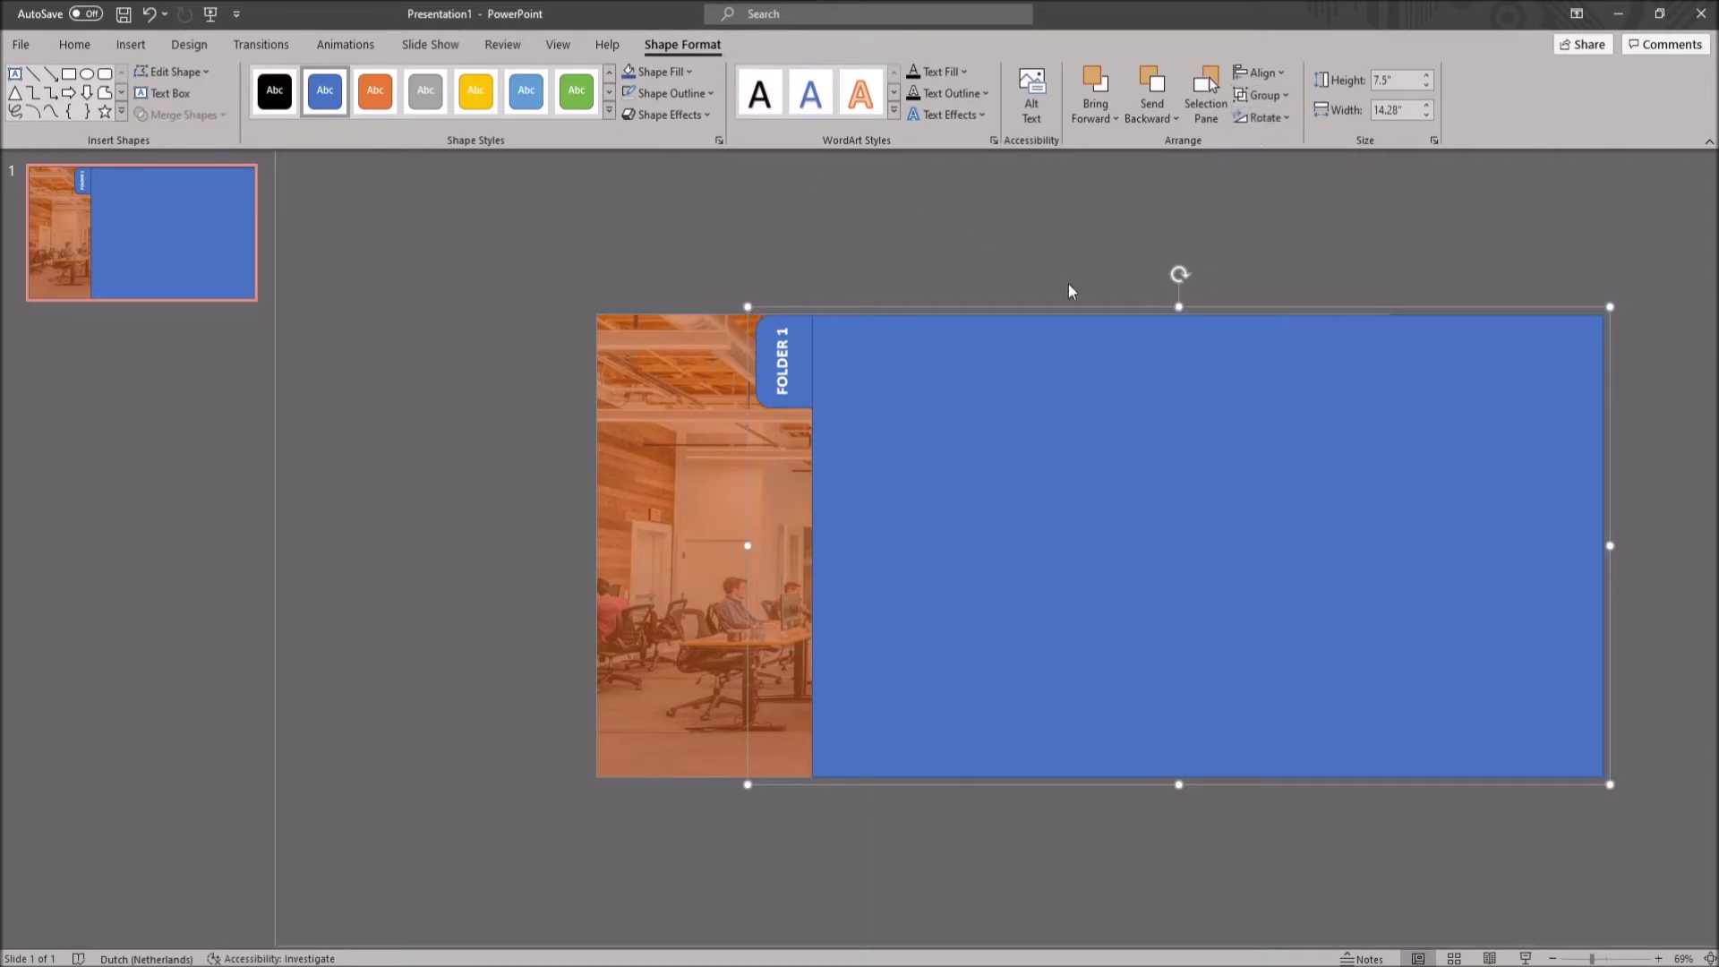
Duplicate the grouped folder until there are five copies
{"action": "key", "text": "ctrl+d"}
{"action": "key", "text": "ctrl+d"}
{"action": "key", "text": "ctrl+d"}
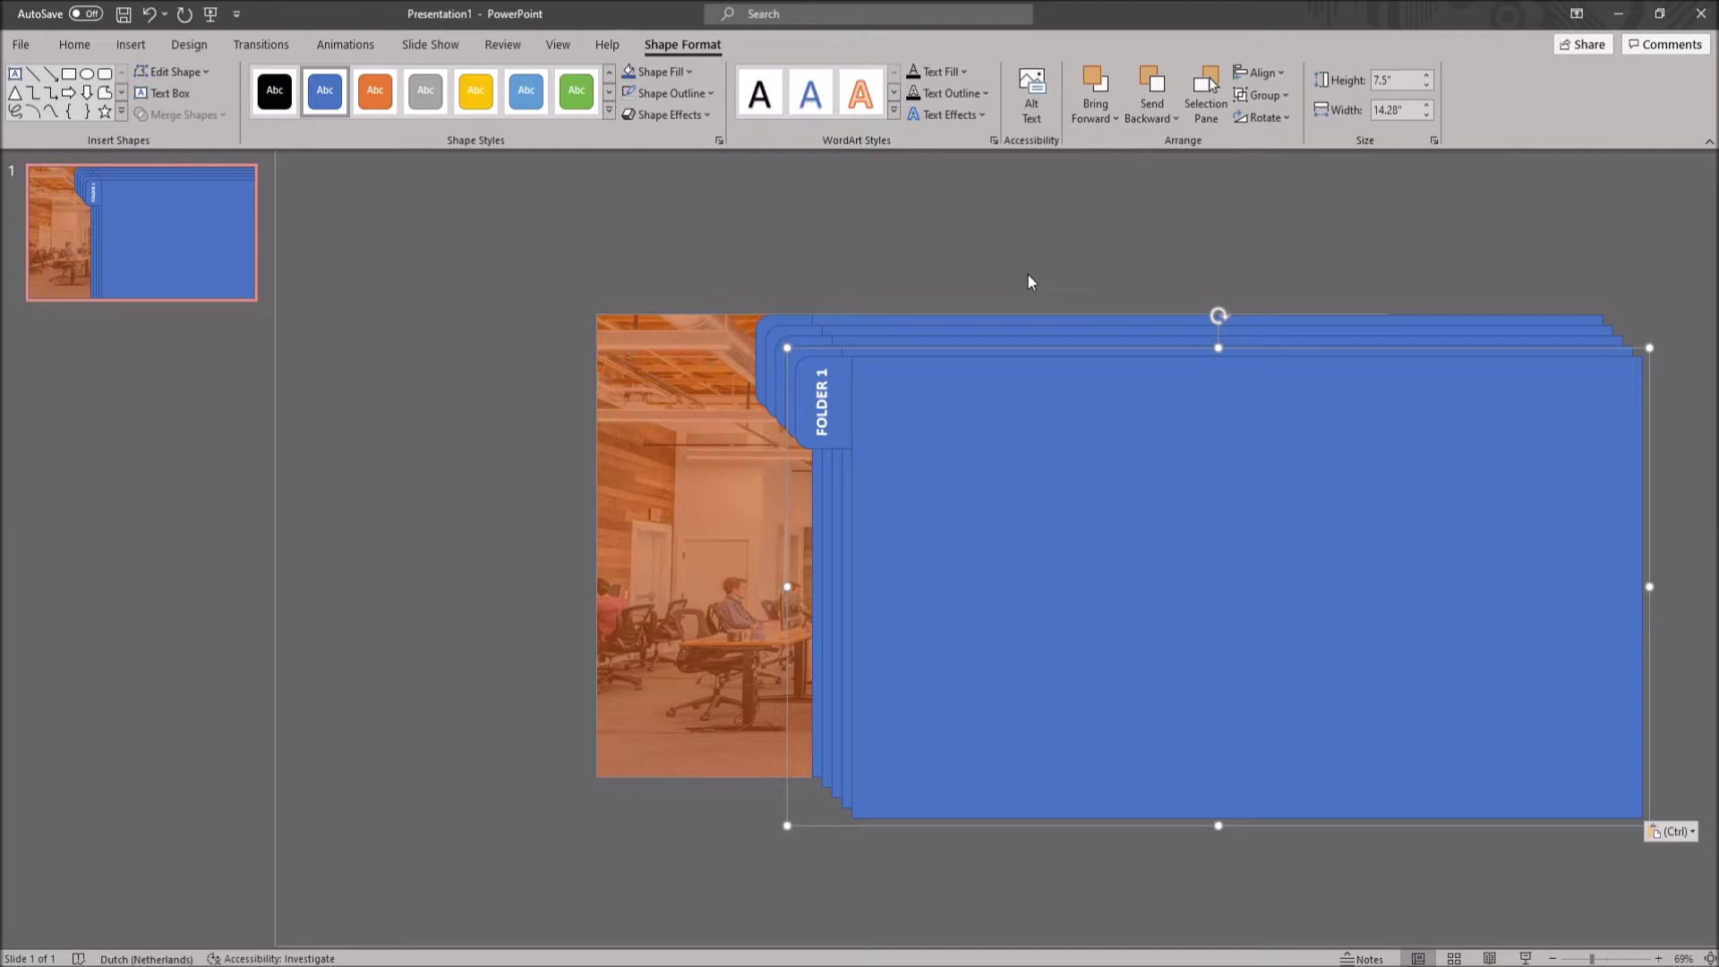
Select all five folder groups and align them to the slide's horizontal center and bottom edge
{"action": "left_click_drag", "start_coordinate": [747, 266], "coordinate": [1705, 837]}
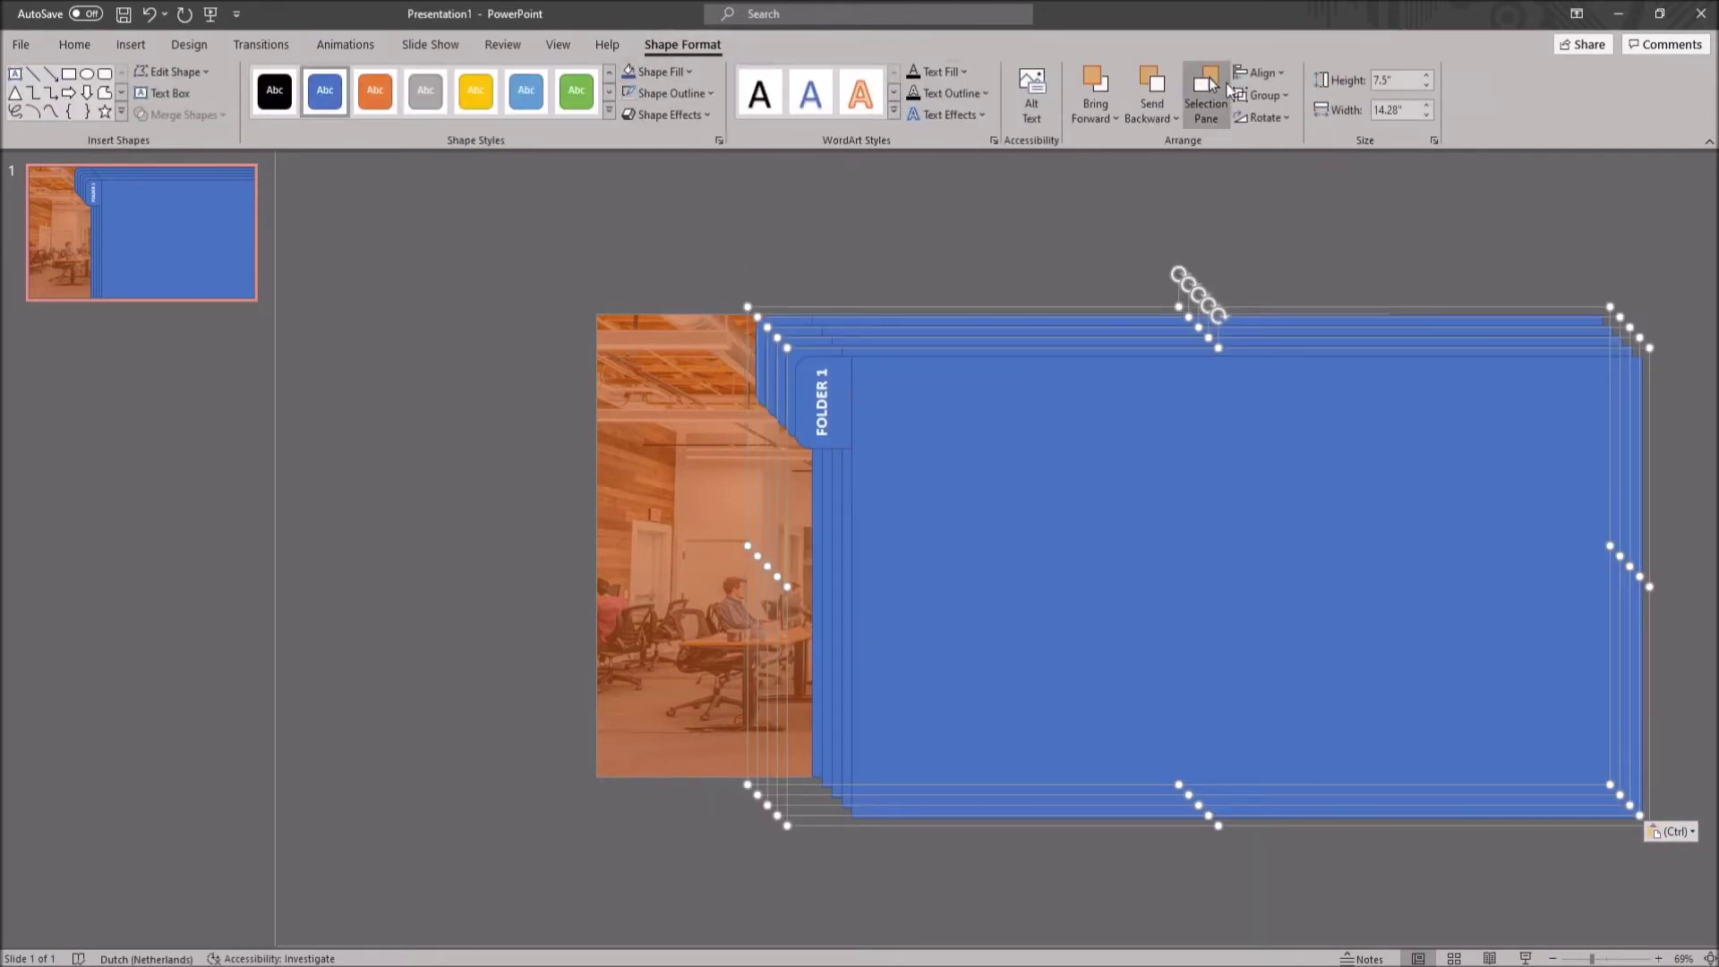
{"action": "left_click", "coordinate": [1277, 73]}
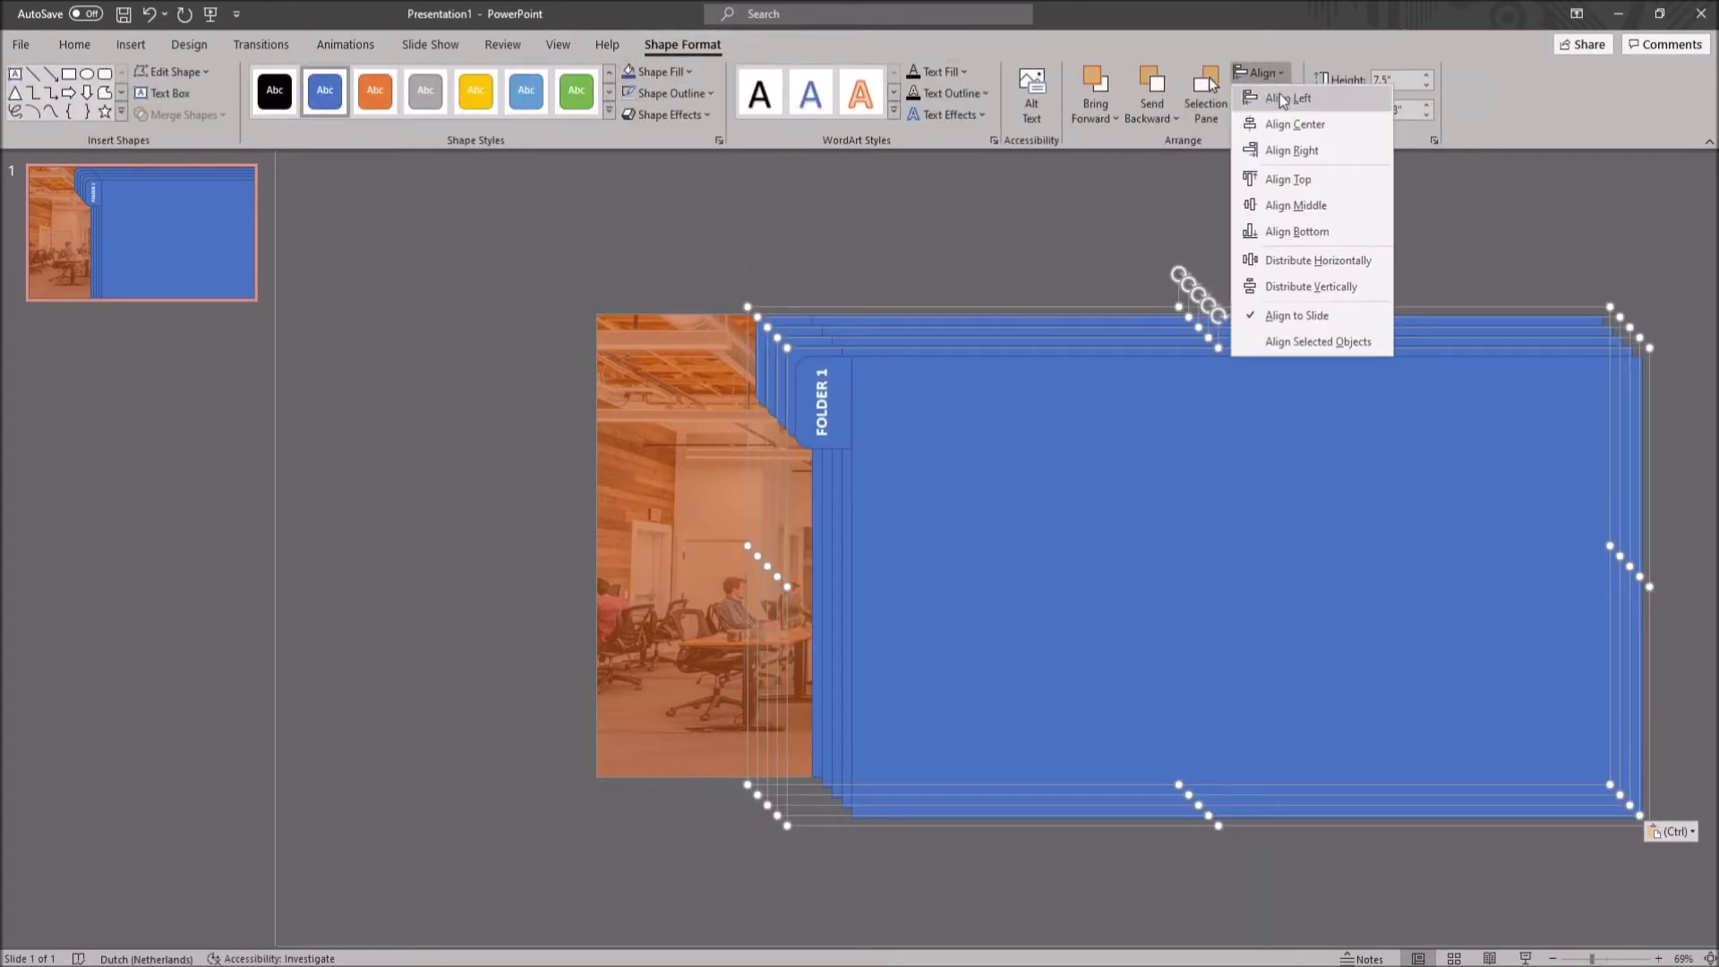
{"action": "left_click", "coordinate": [1289, 124]}
{"action": "left_click", "coordinate": [1273, 82]}
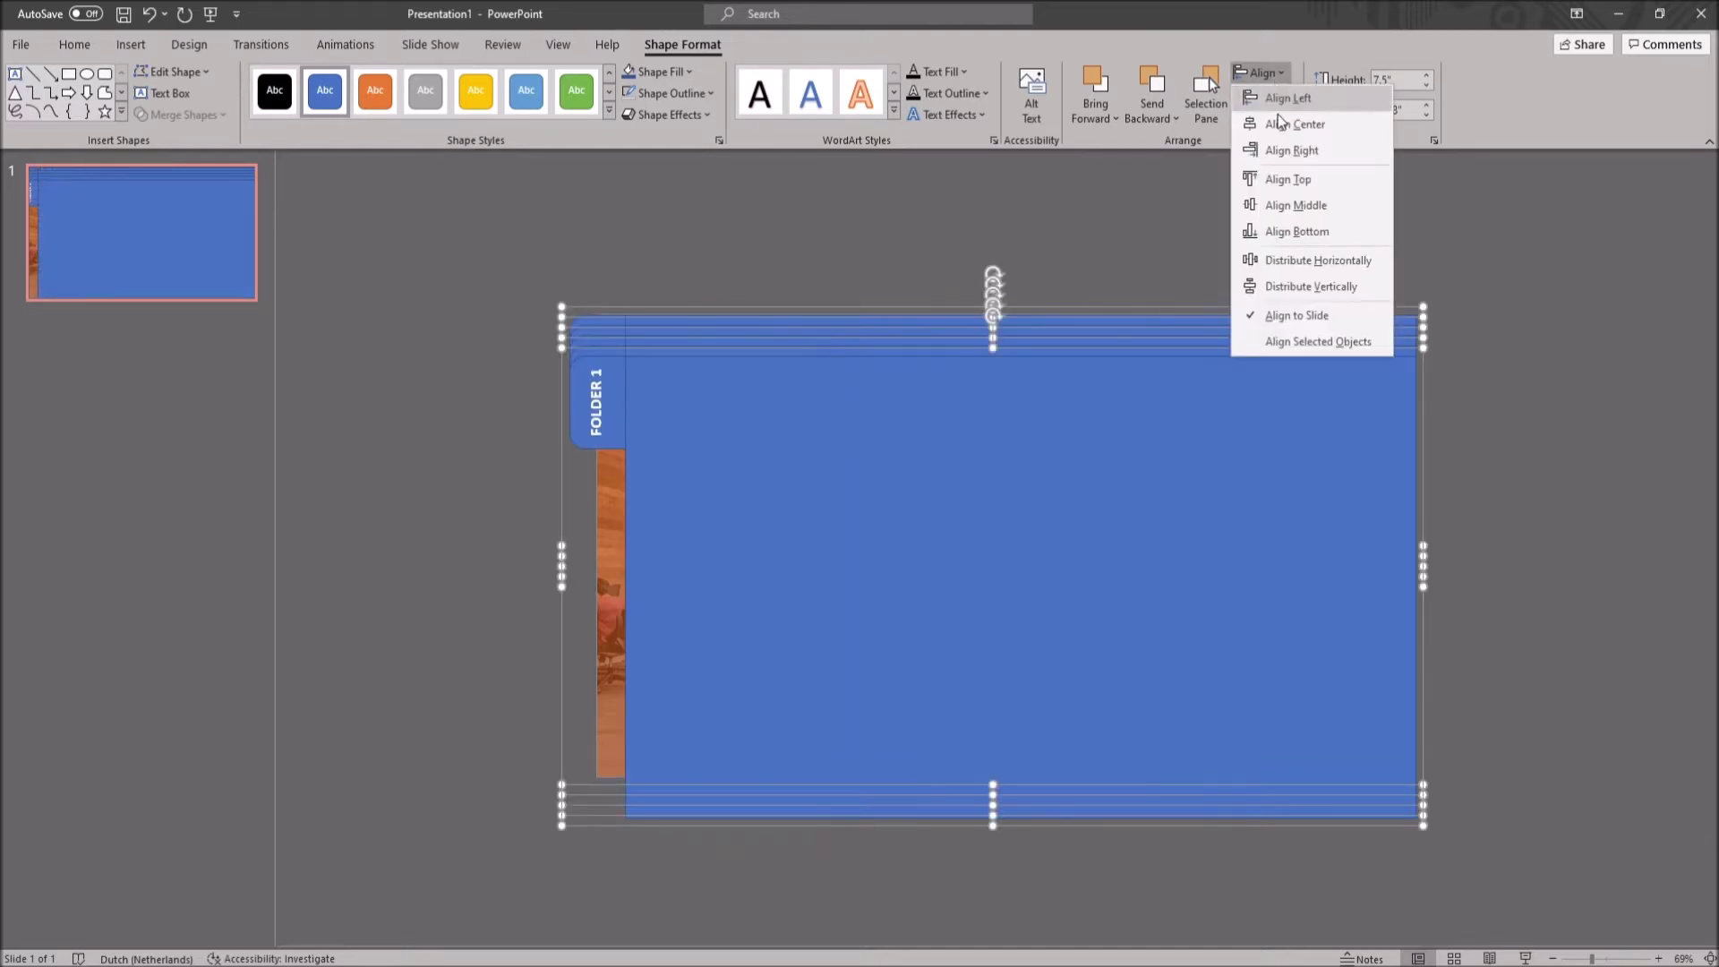
{"action": "left_click", "coordinate": [1297, 231]}
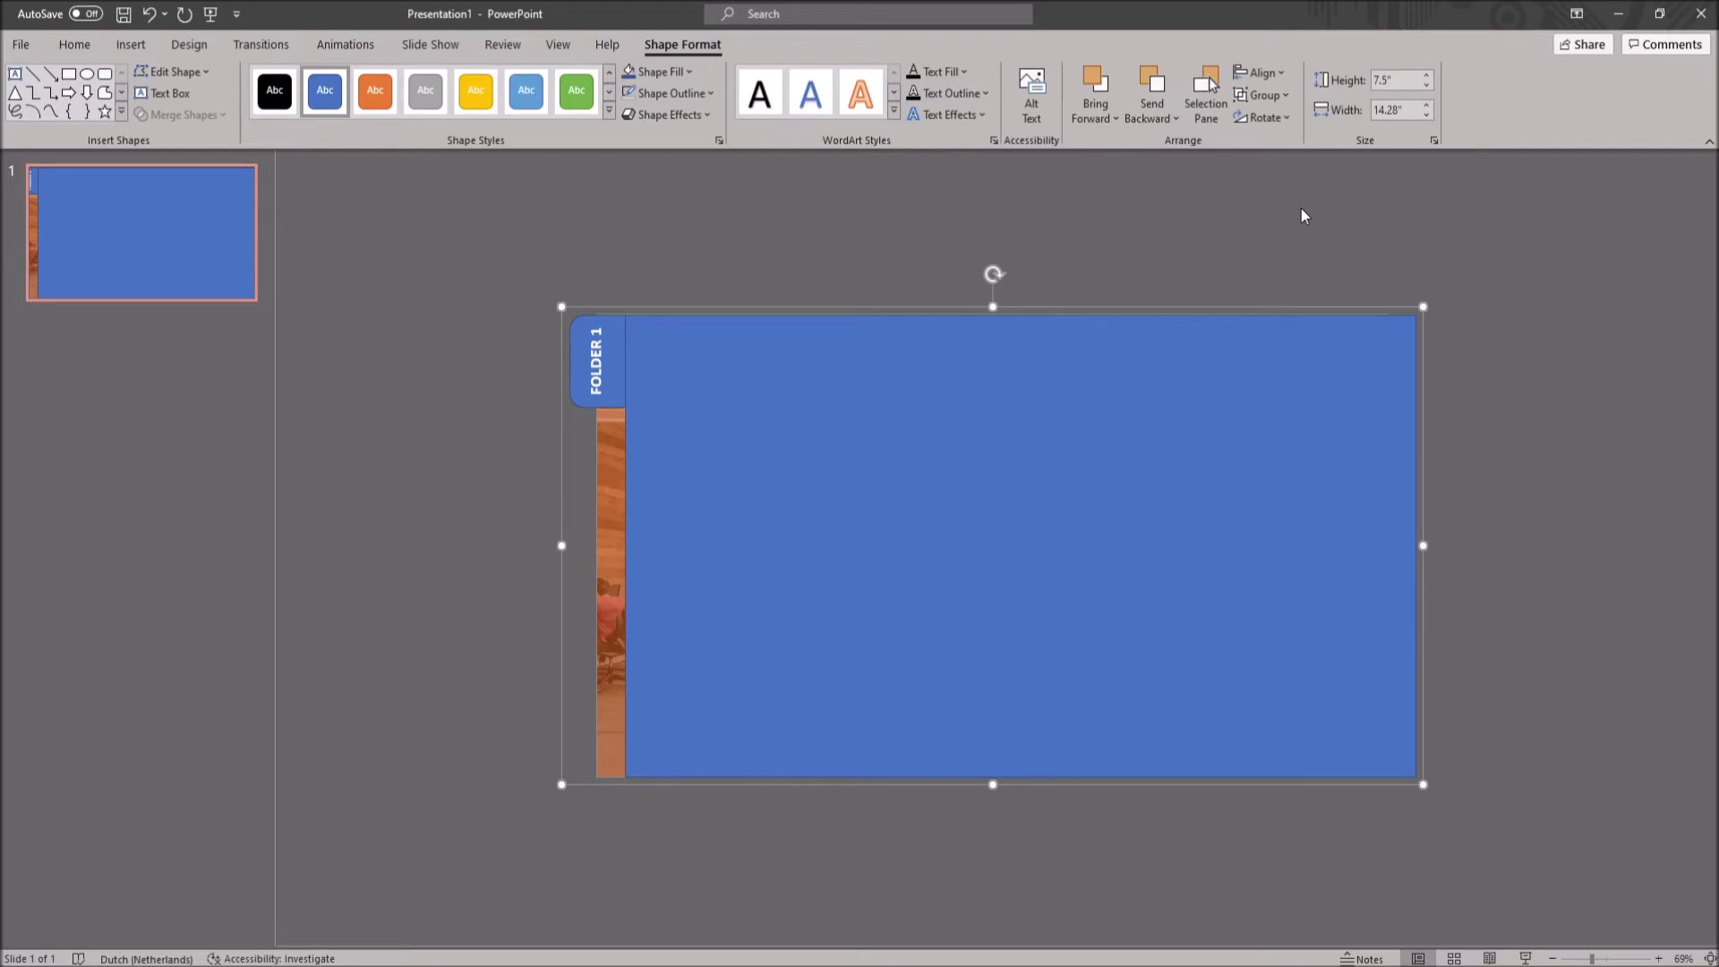
Move the tabs inside four of the folder groups down so all five tabs stack edge to edge along the left side
{"action": "left_click", "coordinate": [612, 318]}
{"action": "left_click_drag", "start_coordinate": [612, 319], "coordinate": [596, 695]}
{"action": "left_click", "coordinate": [607, 327]}
{"action": "left_click_drag", "start_coordinate": [607, 327], "coordinate": [606, 597]}
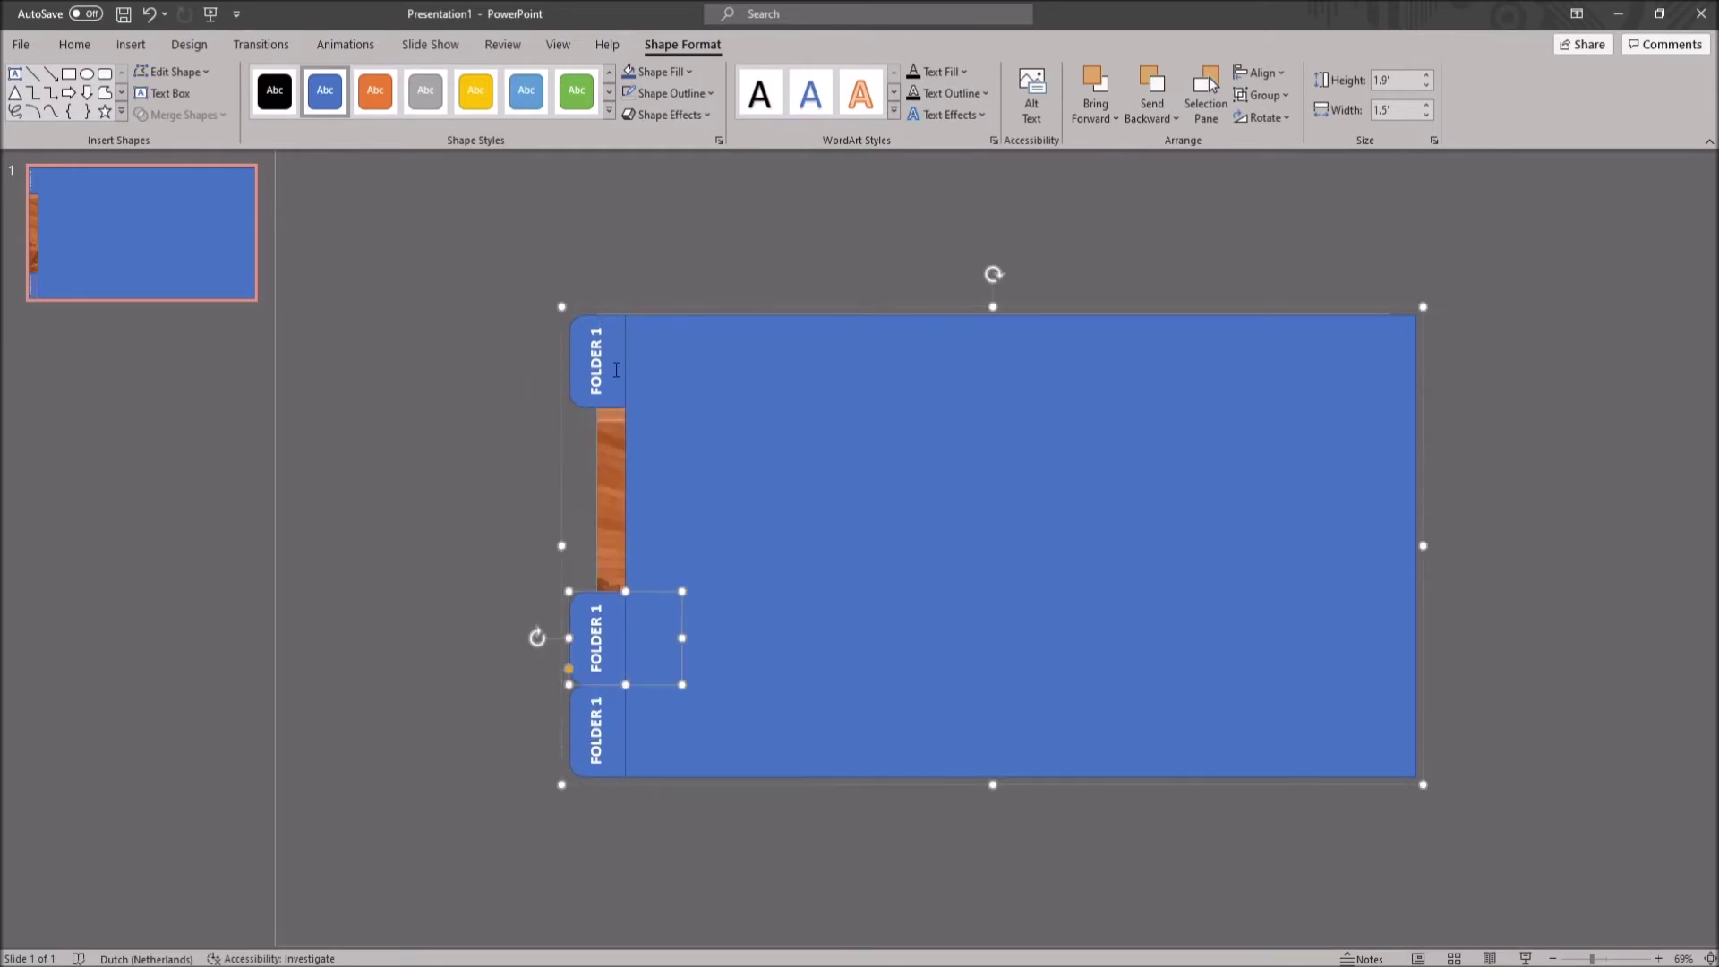
{"action": "left_click", "coordinate": [613, 324]}
{"action": "left_click_drag", "start_coordinate": [612, 324], "coordinate": [621, 500]}
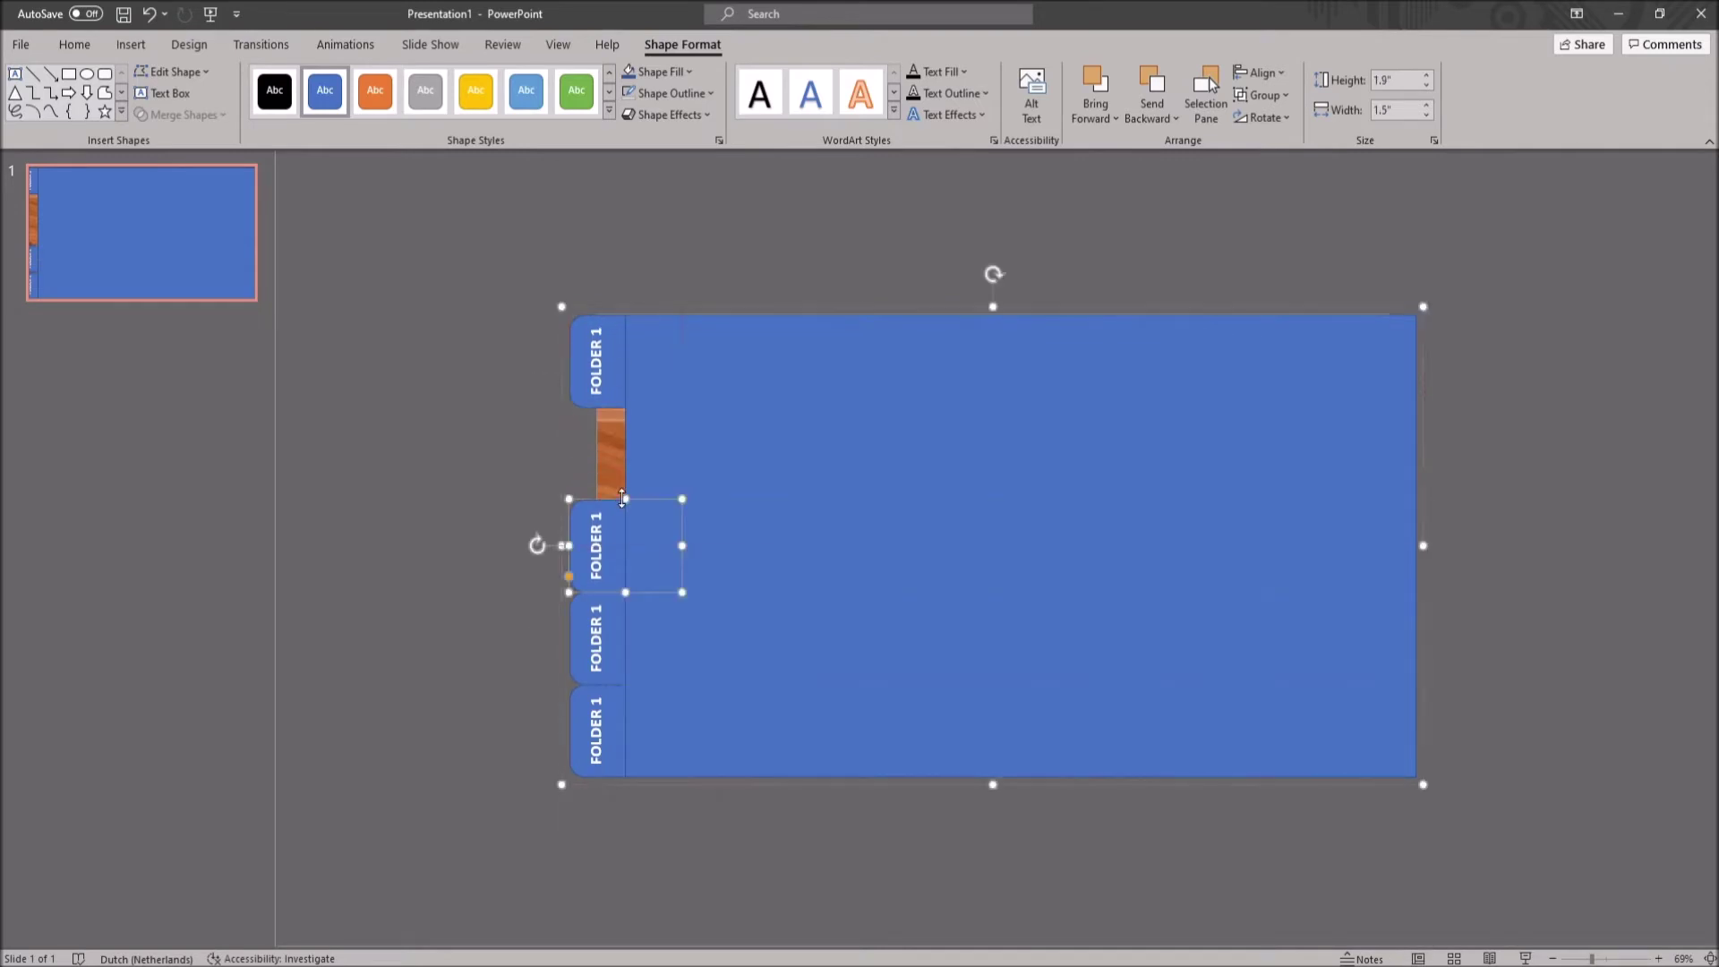
{"action": "left_click", "coordinate": [605, 320]}
{"action": "left_click_drag", "start_coordinate": [603, 320], "coordinate": [605, 413]}
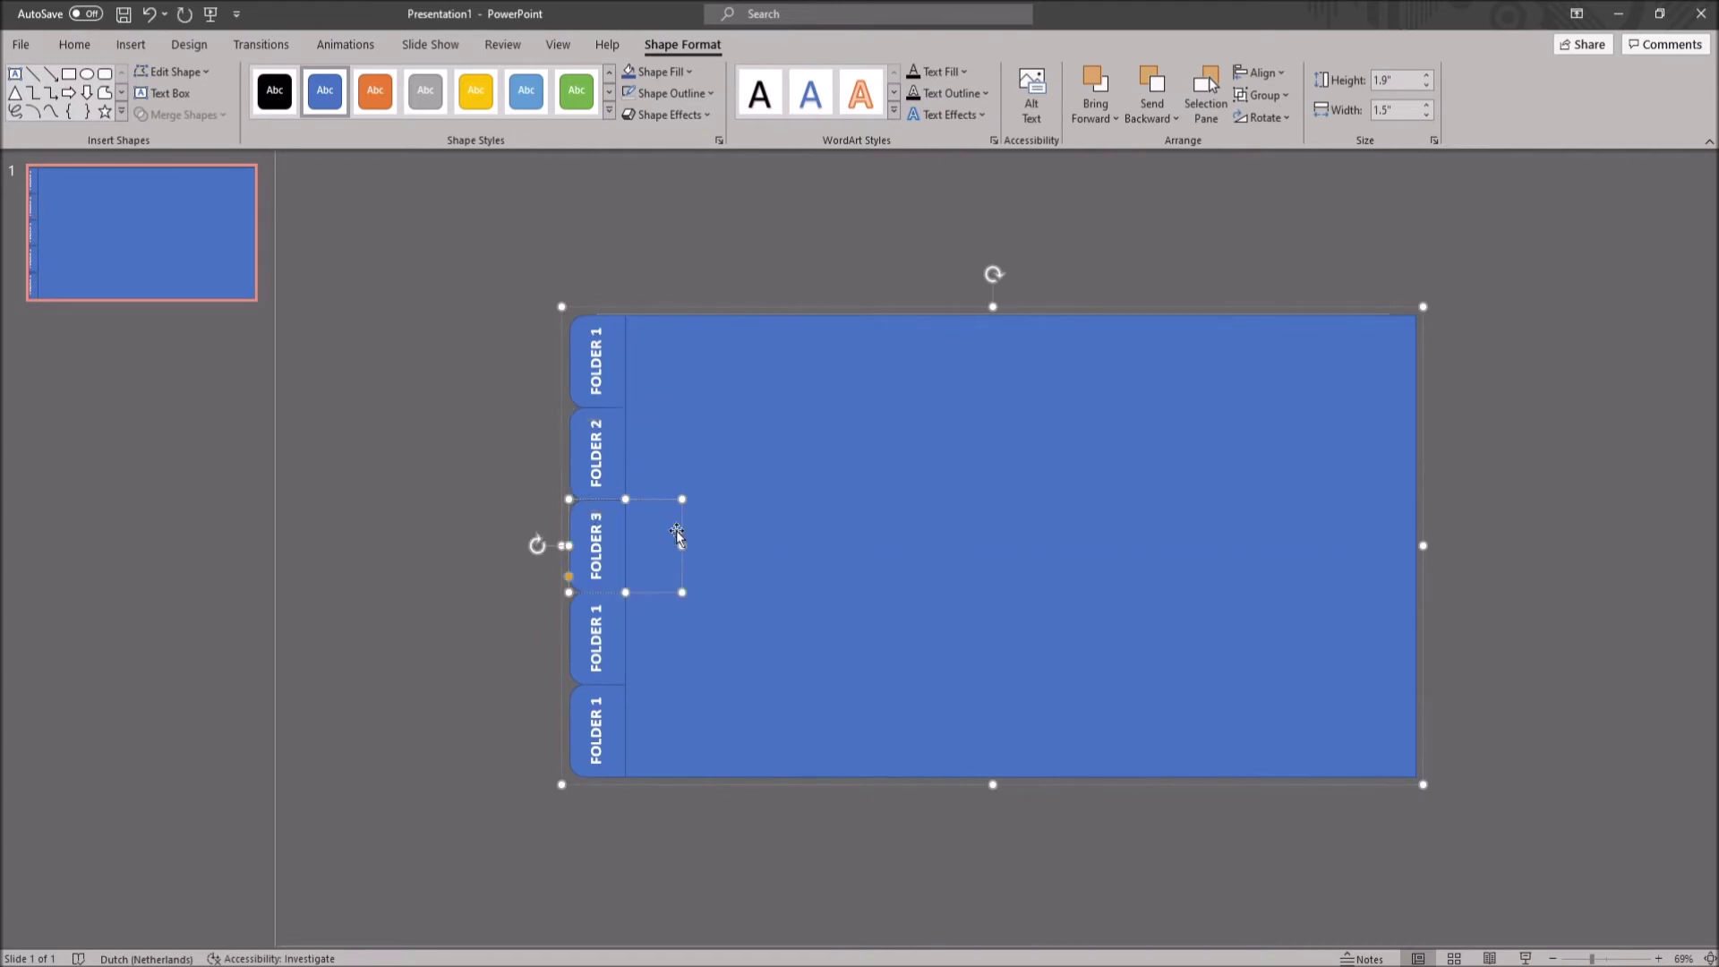
Number the tabs FOLDER 2 to FOLDER 5 and fill the folders green, blue, gold, gray and dark blue, without outlines
{"action": "left_click", "coordinate": [729, 745]}
{"action": "left_click", "coordinate": [684, 72]}
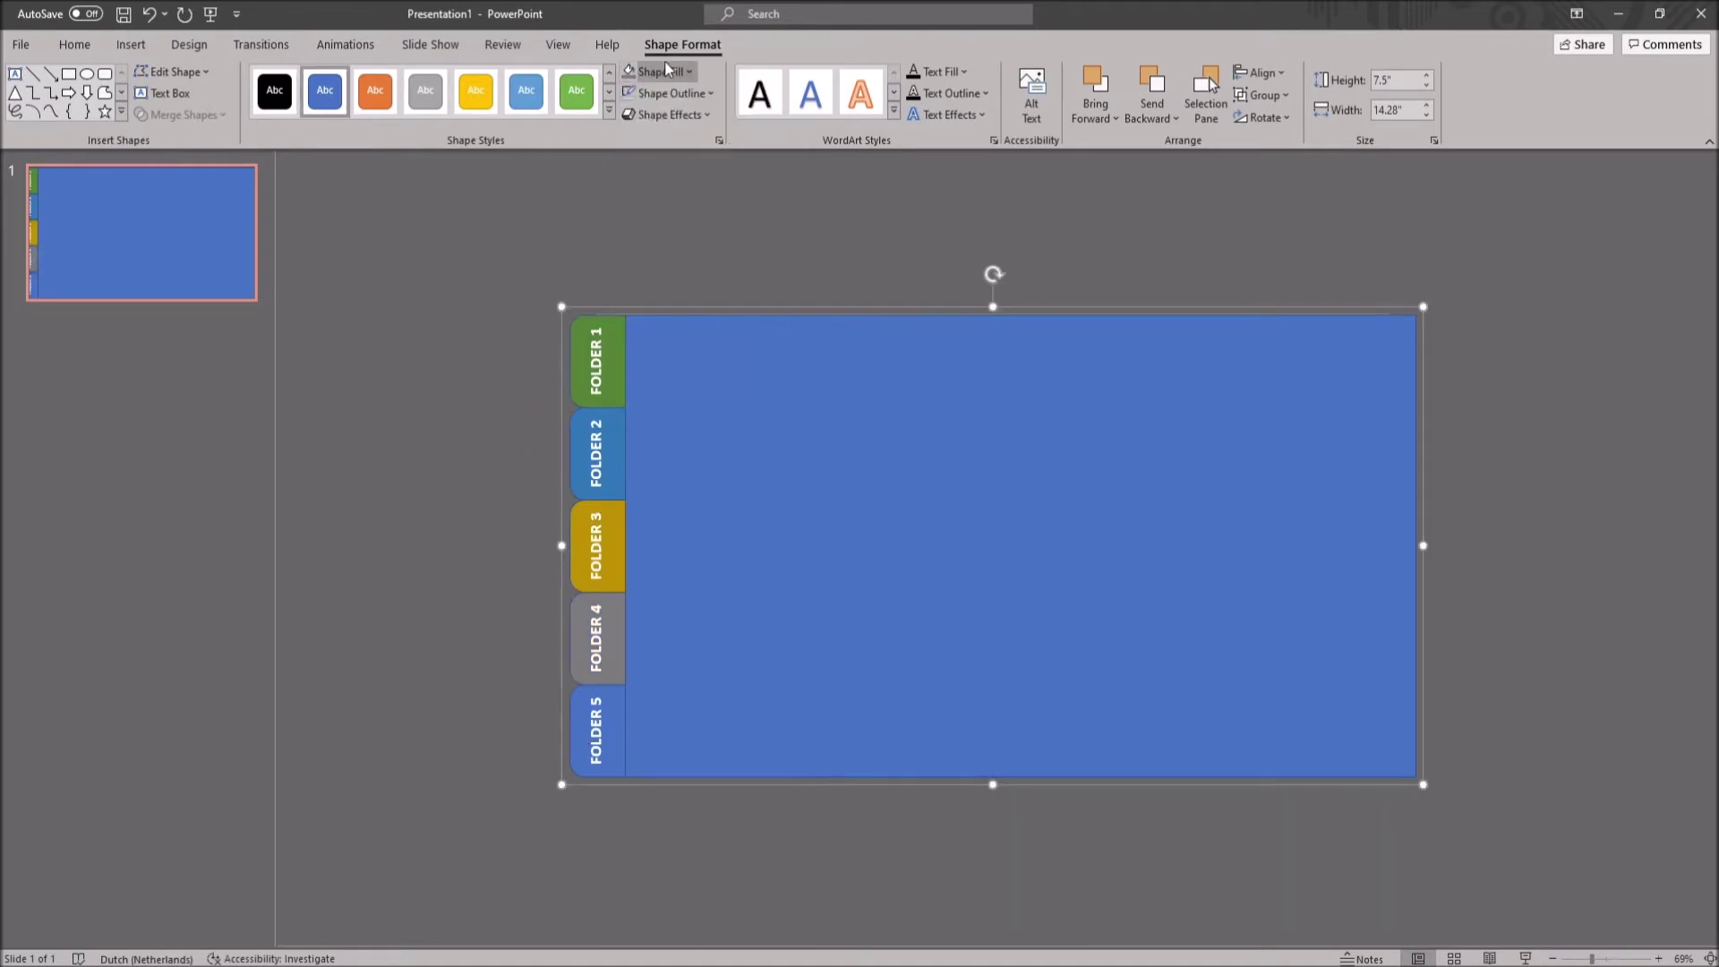
{"action": "left_click", "coordinate": [879, 226]}
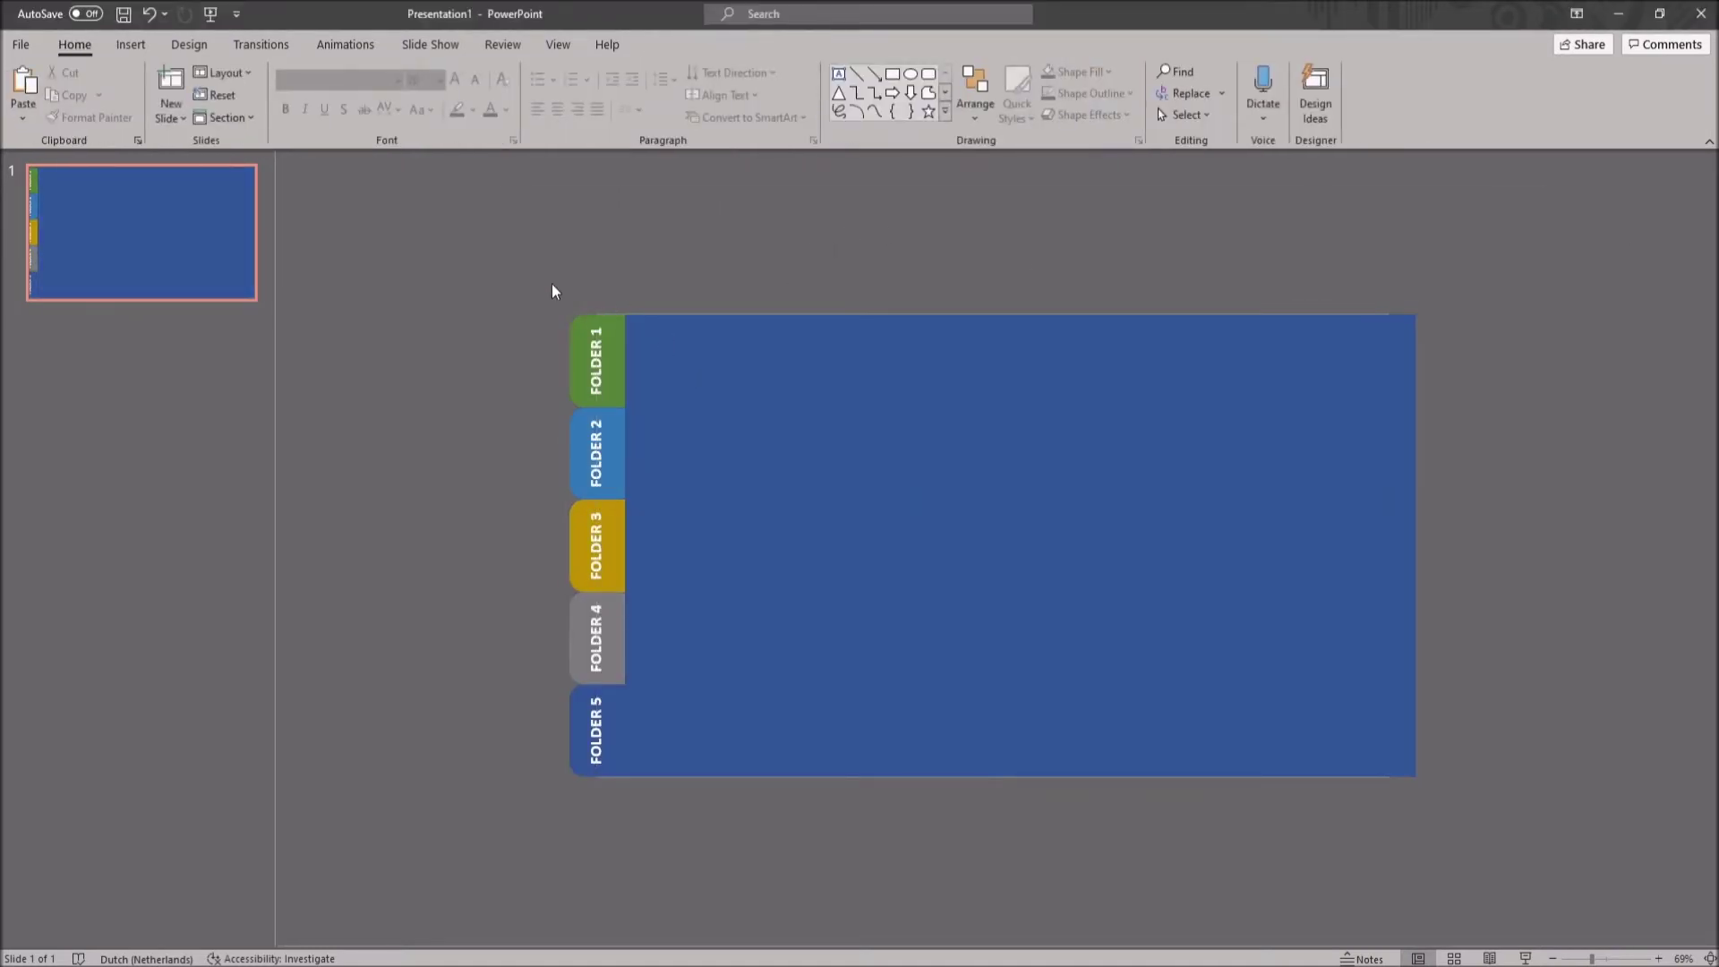
Move all five folder groups together to the right until only their tabs overlap the slide's right edge
{"action": "left_click", "coordinate": [582, 337]}
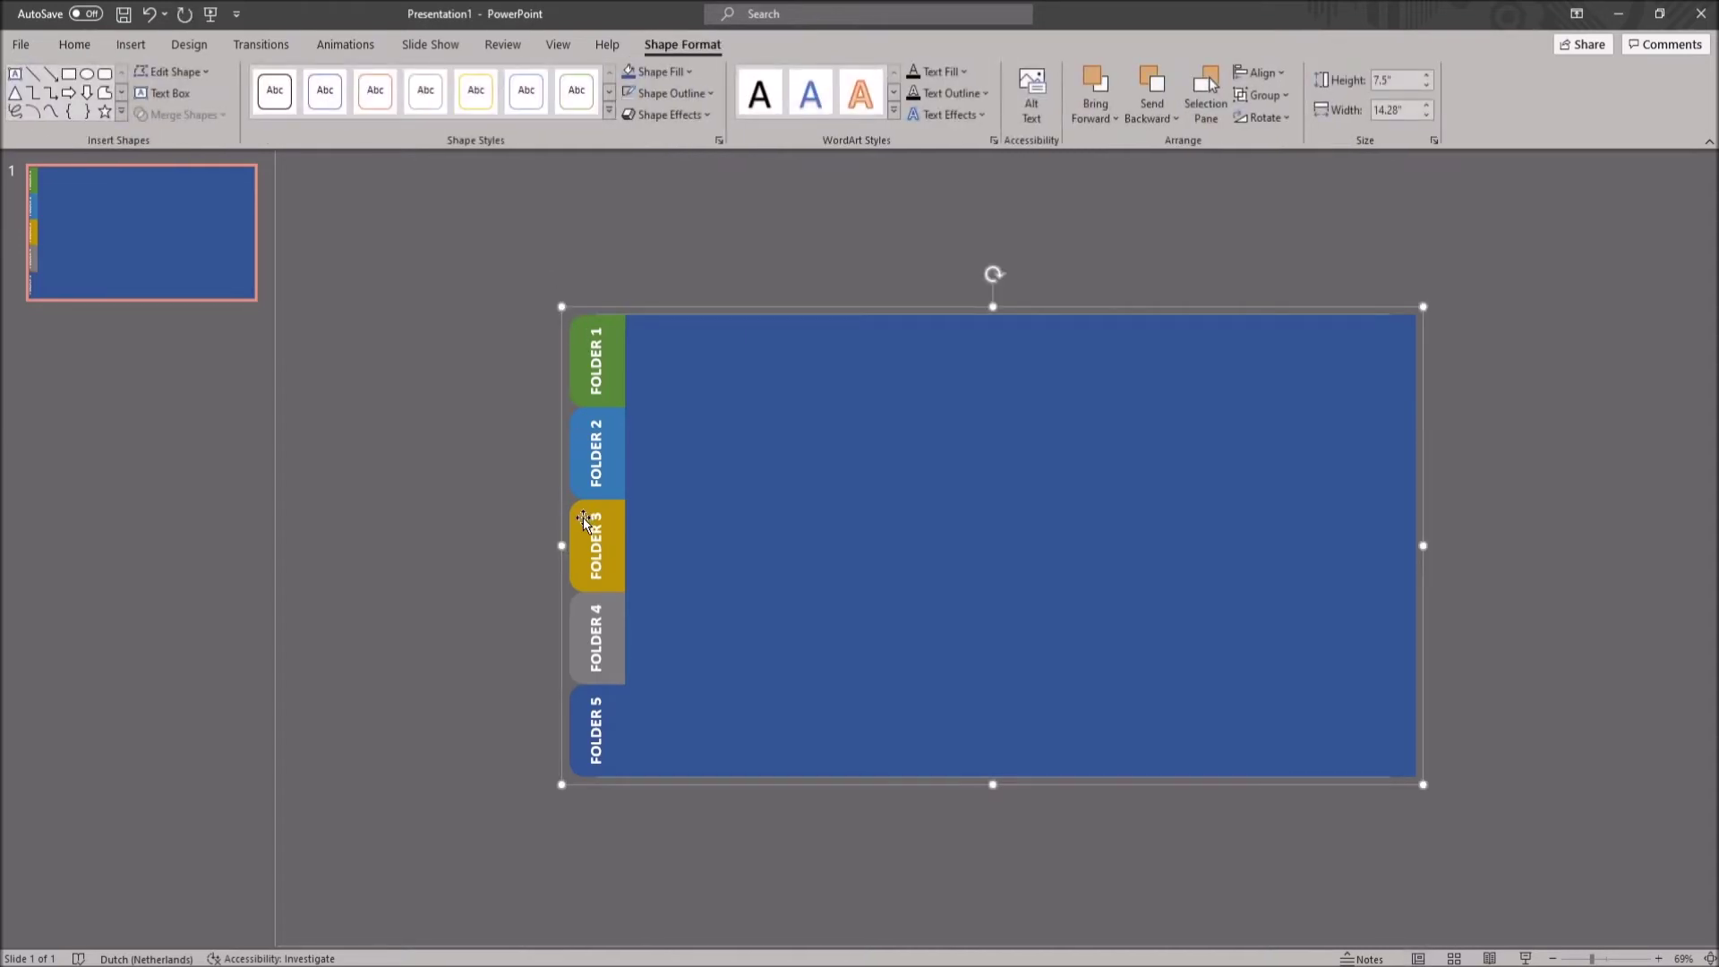
{"action": "left_click_drag", "start_coordinate": [740, 561], "coordinate": [1512, 579]}
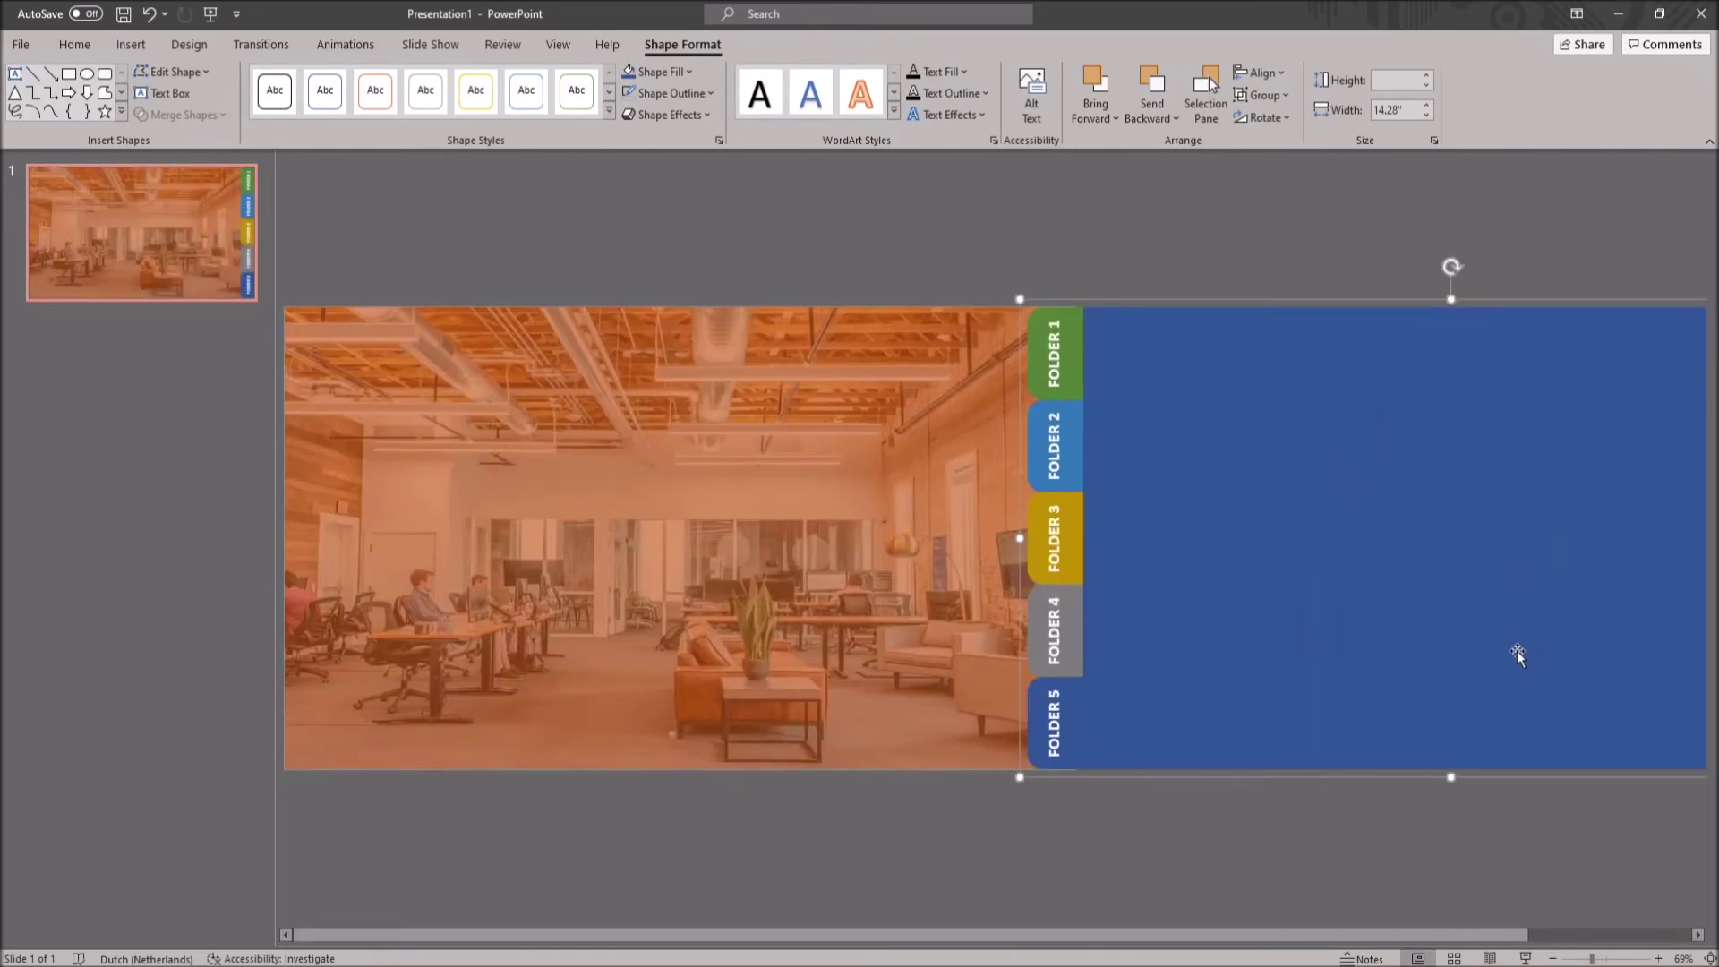
{"action": "left_click", "coordinate": [1166, 283]}
Try sending each folder group to the back in turn, starting with FOLDER 5, and undo the reordering
{"action": "right_click", "coordinate": [1170, 464]}
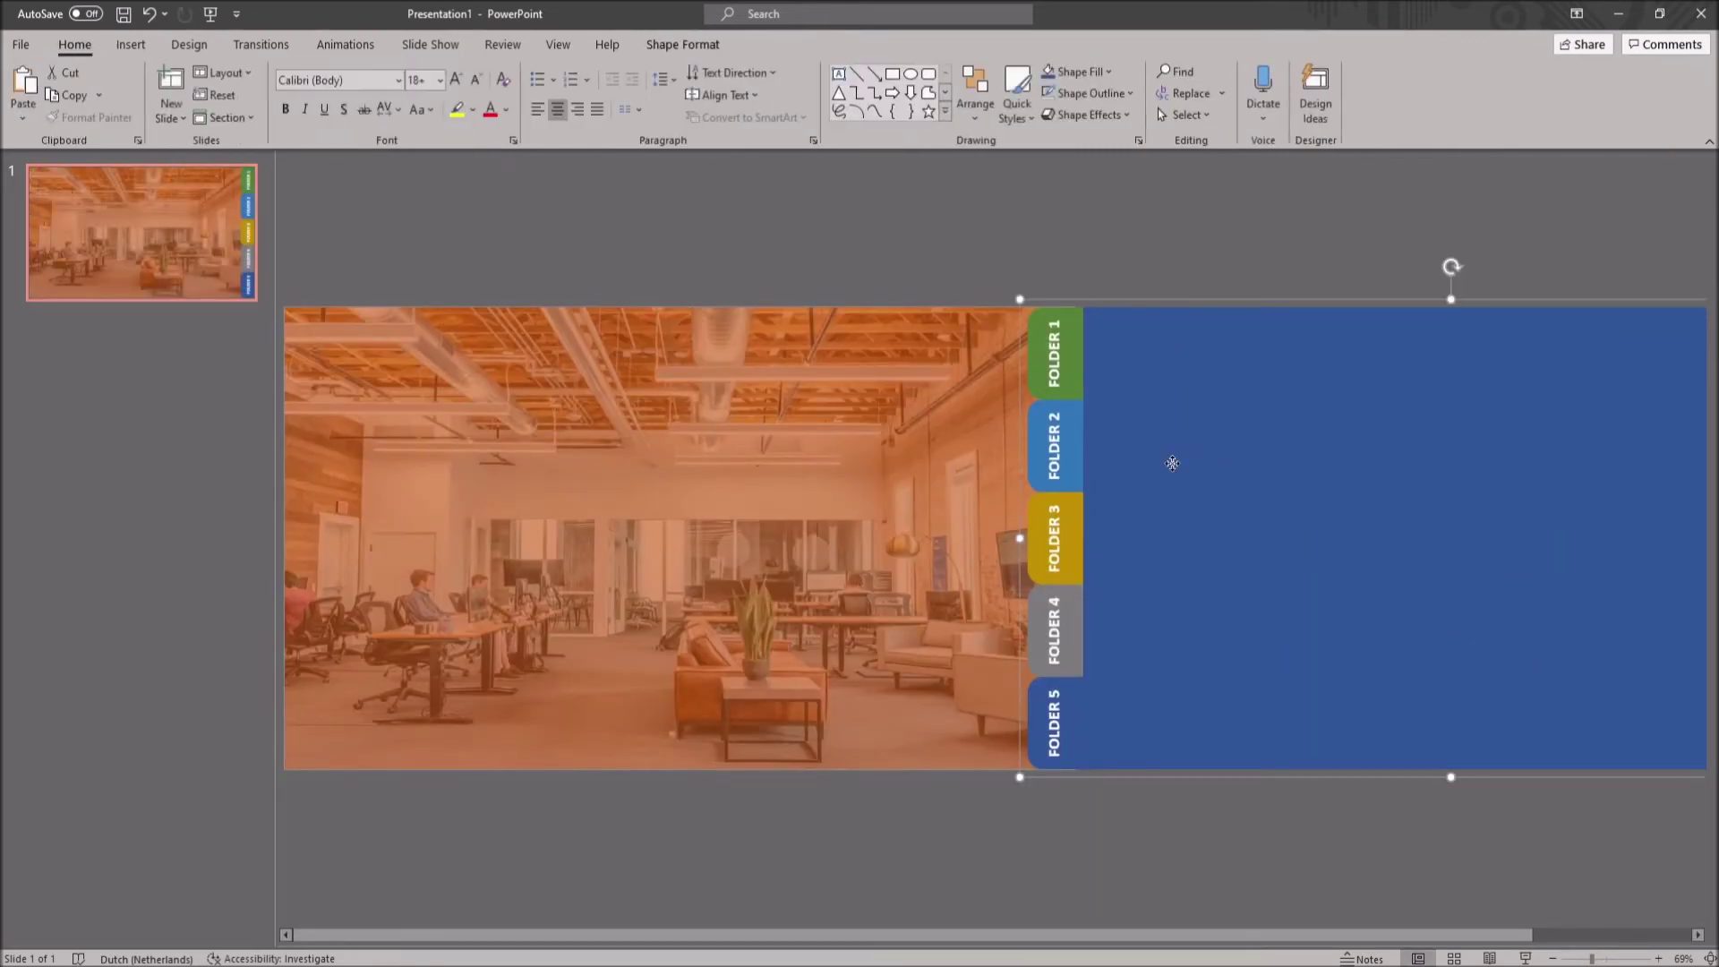
{"action": "left_click", "coordinate": [1243, 641]}
{"action": "right_click", "coordinate": [1174, 570]}
{"action": "left_click", "coordinate": [1266, 748]}
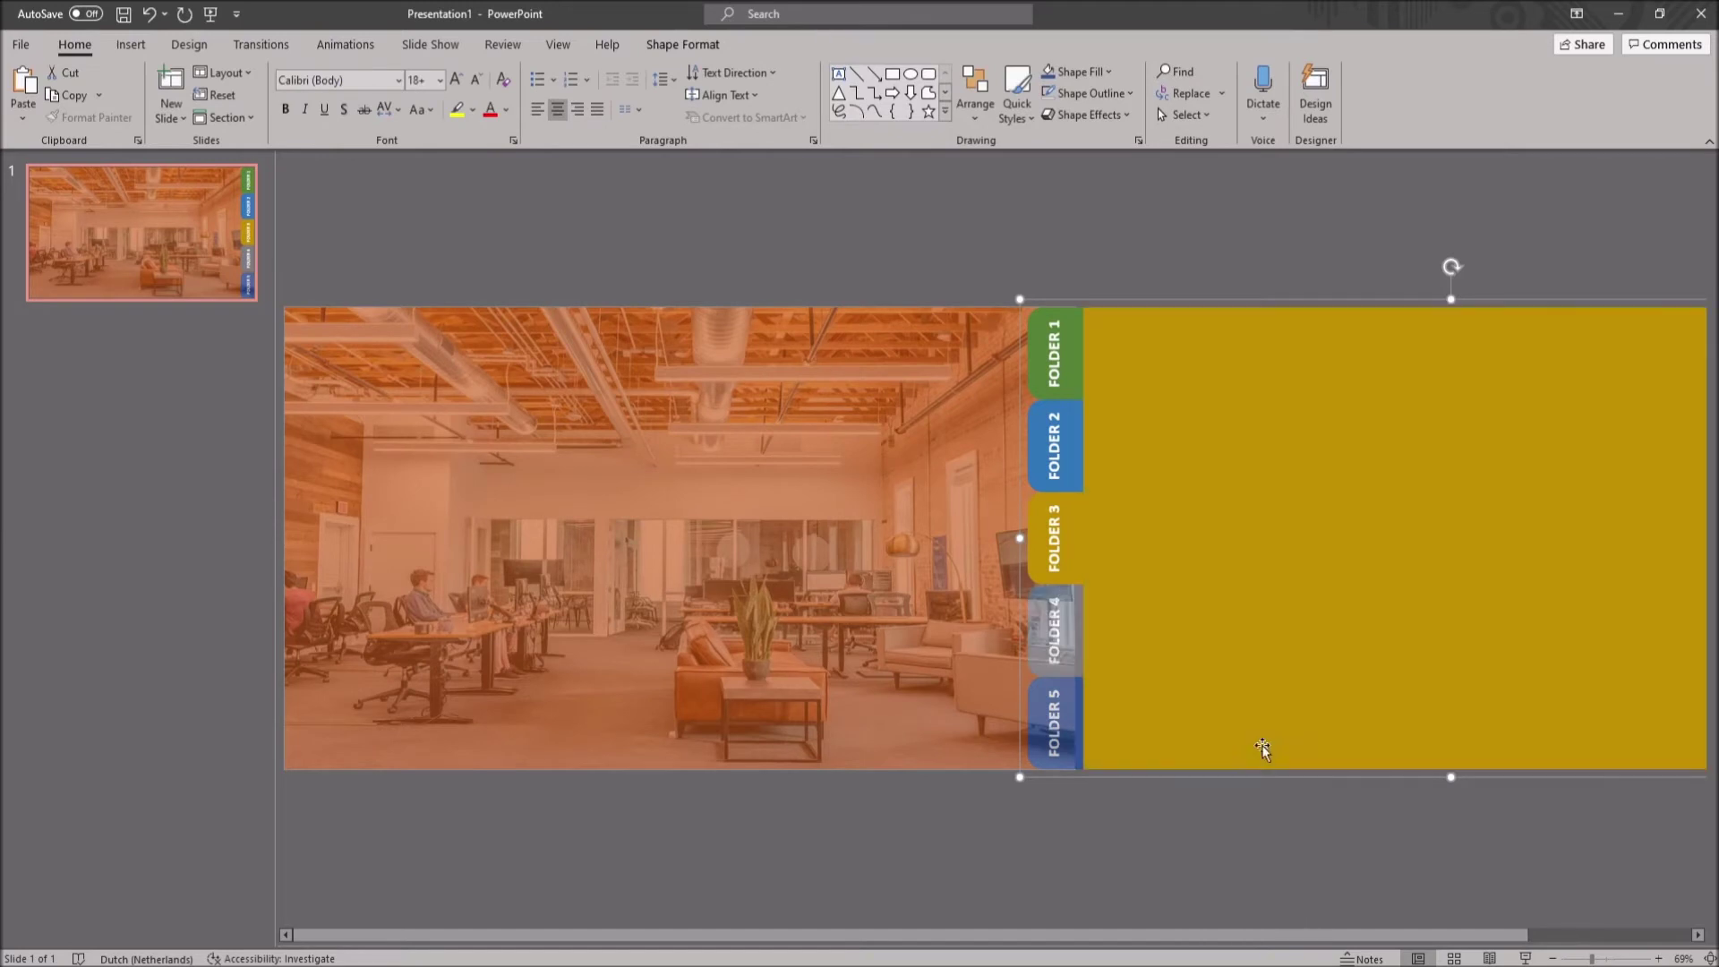
{"action": "right_click", "coordinate": [1184, 527]}
{"action": "left_click", "coordinate": [1259, 713]}
{"action": "right_click", "coordinate": [1181, 449]}
{"action": "left_click", "coordinate": [1243, 635]}
{"action": "right_click", "coordinate": [1198, 410]}
{"action": "left_click", "coordinate": [1266, 595]}
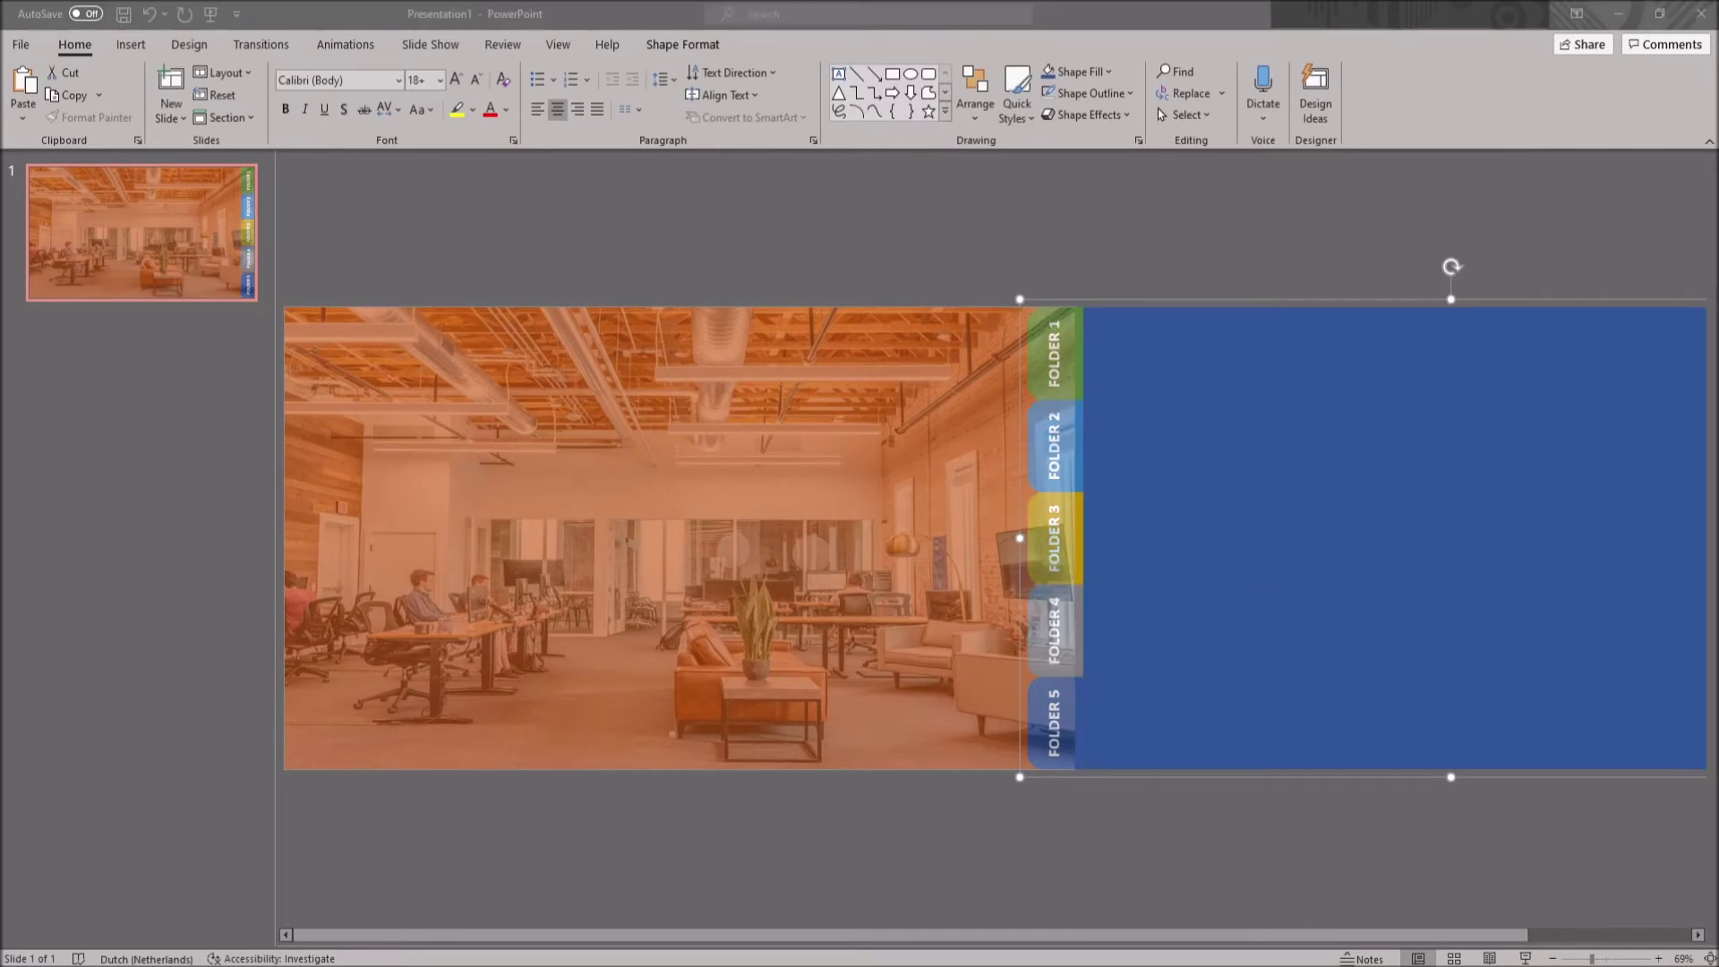
{"action": "right_click", "coordinate": [1151, 432]}
{"action": "left_click", "coordinate": [1228, 604]}
{"action": "right_click", "coordinate": [1170, 434]}
{"action": "left_click", "coordinate": [1242, 631]}
{"action": "right_click", "coordinate": [1227, 583]}
{"action": "left_click", "coordinate": [1271, 770]}
{"action": "right_click", "coordinate": [1234, 553]}
{"action": "left_click", "coordinate": [1272, 739]}
{"action": "right_click", "coordinate": [1191, 502]}
{"action": "left_click", "coordinate": [1257, 687]}
{"action": "key", "text": "ctrl+z"}
Bring the FOLDER 2, FOLDER 3, FOLDER 4 and FOLDER 5 groups to the front one after another in that order
{"action": "left_click", "coordinate": [1032, 402]}
{"action": "left_click", "coordinate": [1036, 413]}
{"action": "right_click", "coordinate": [1036, 413]}
{"action": "left_click", "coordinate": [1103, 588]}
{"action": "right_click", "coordinate": [1039, 501]}
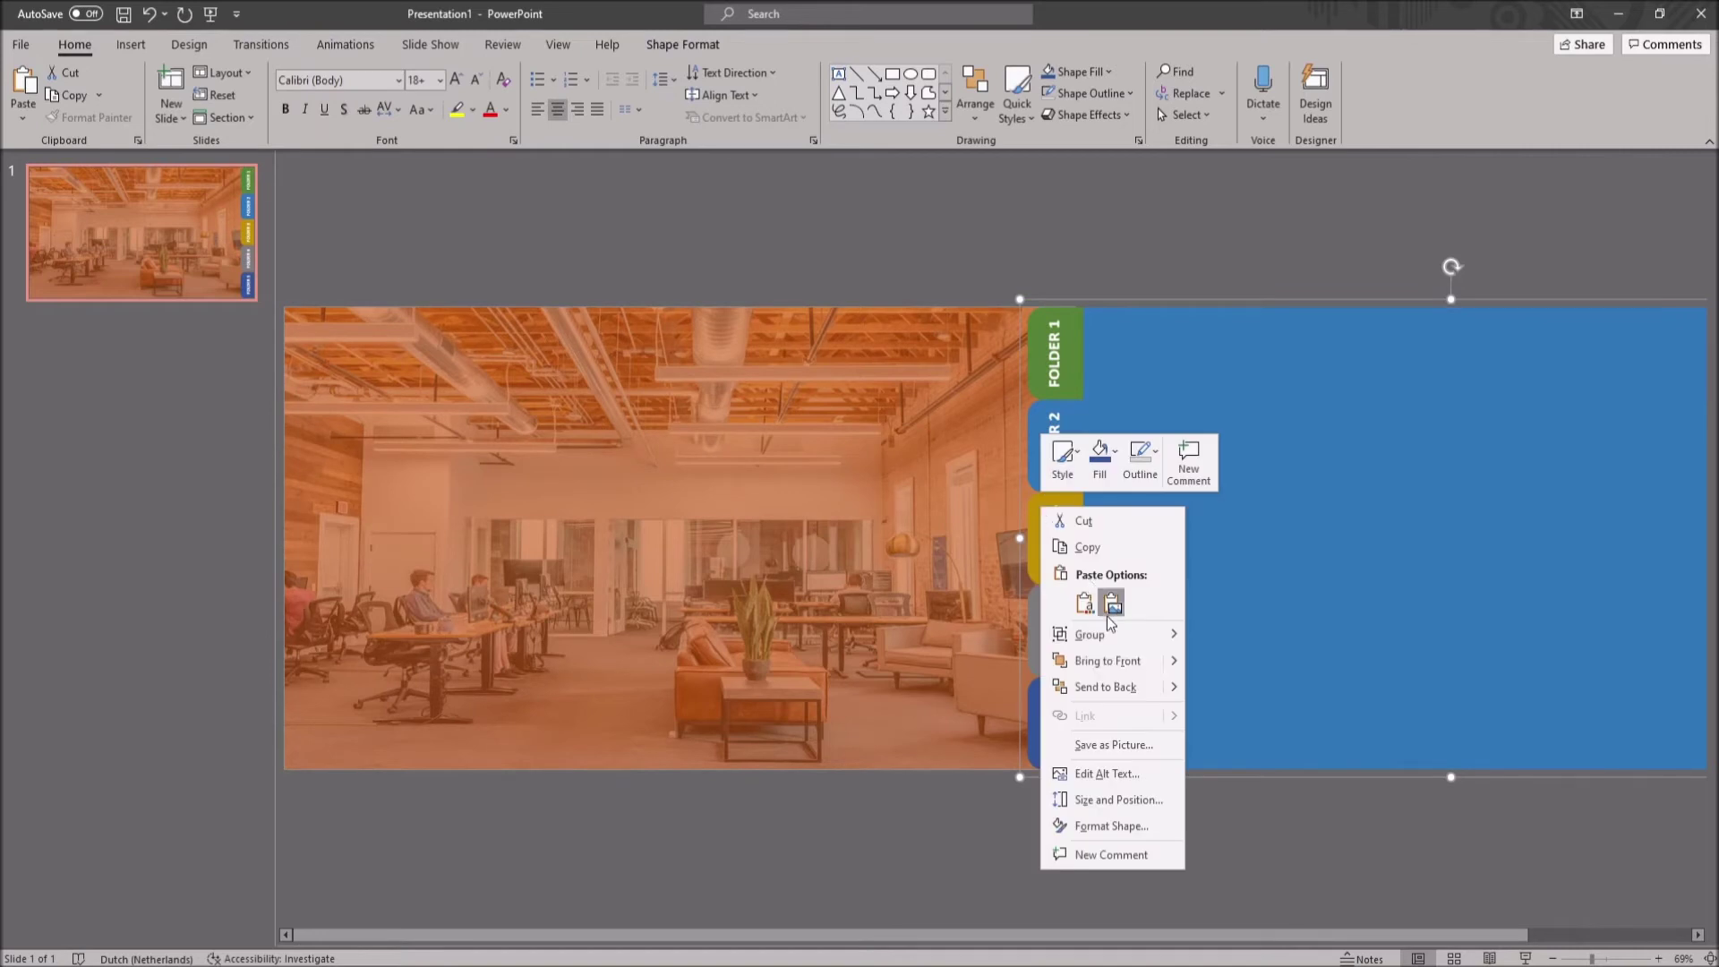
{"action": "left_click", "coordinate": [1103, 679]}
{"action": "right_click", "coordinate": [1038, 609]}
{"action": "left_click", "coordinate": [1103, 418]}
{"action": "right_click", "coordinate": [1039, 730]}
{"action": "left_click", "coordinate": [1111, 512]}
{"action": "key", "text": "Escape"}
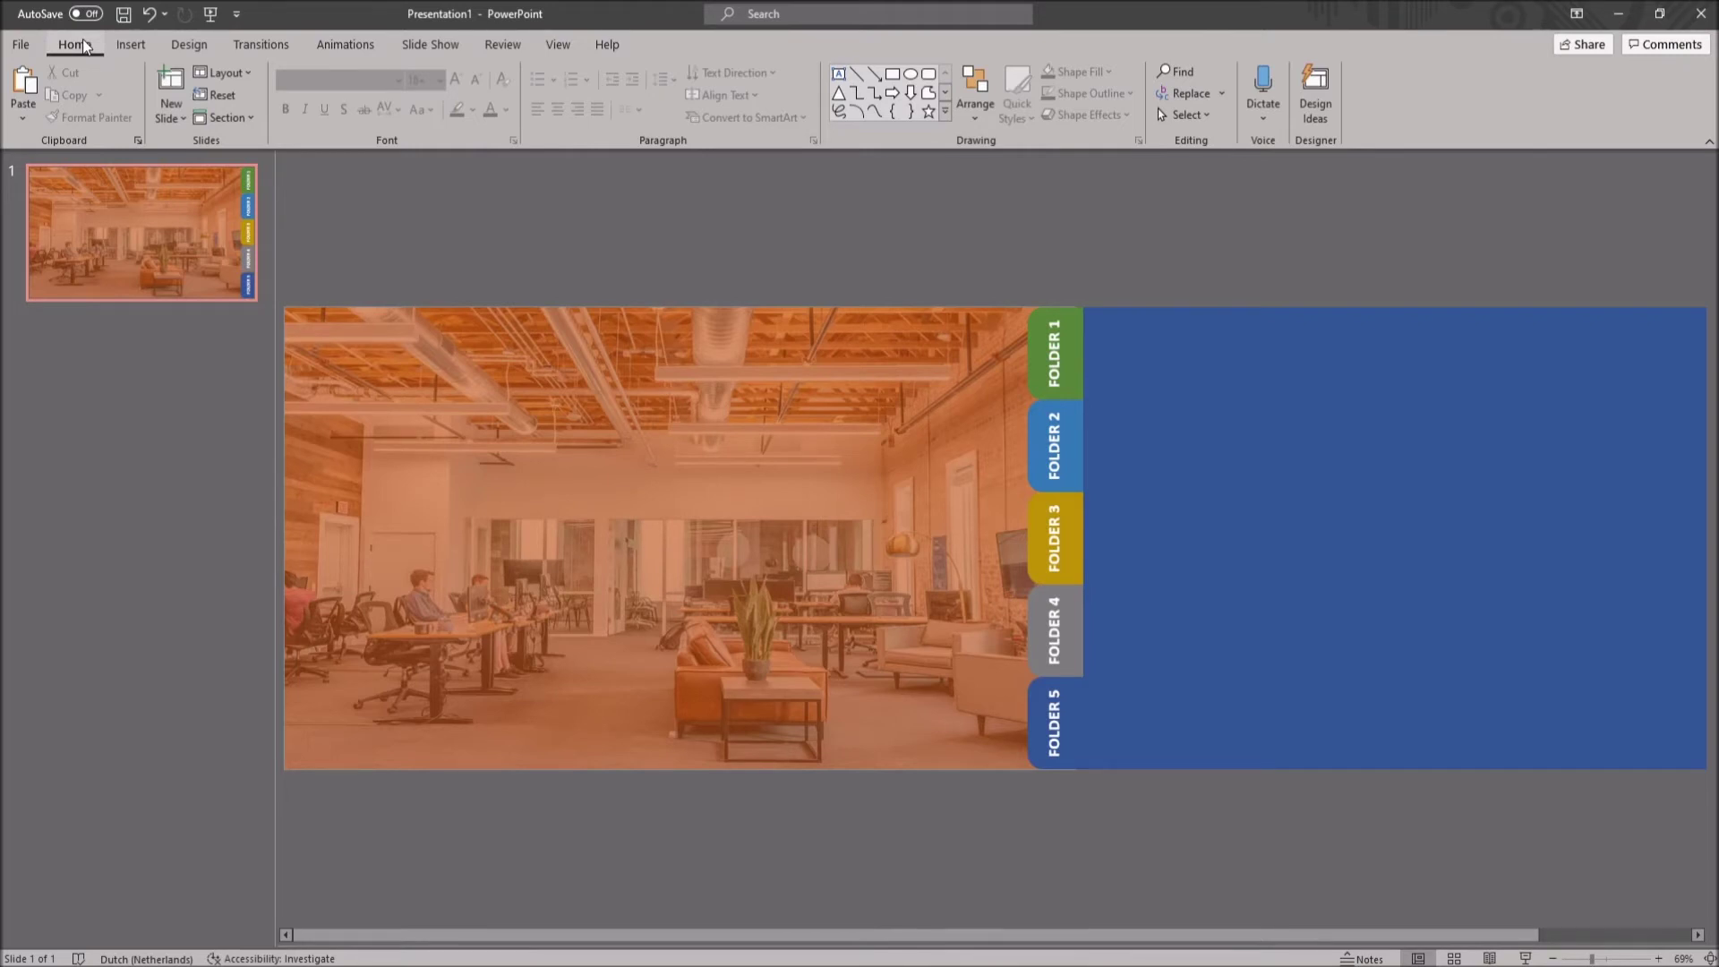
Add five new slides with the Blank layout after slide 1
{"action": "left_click", "coordinate": [176, 120]}
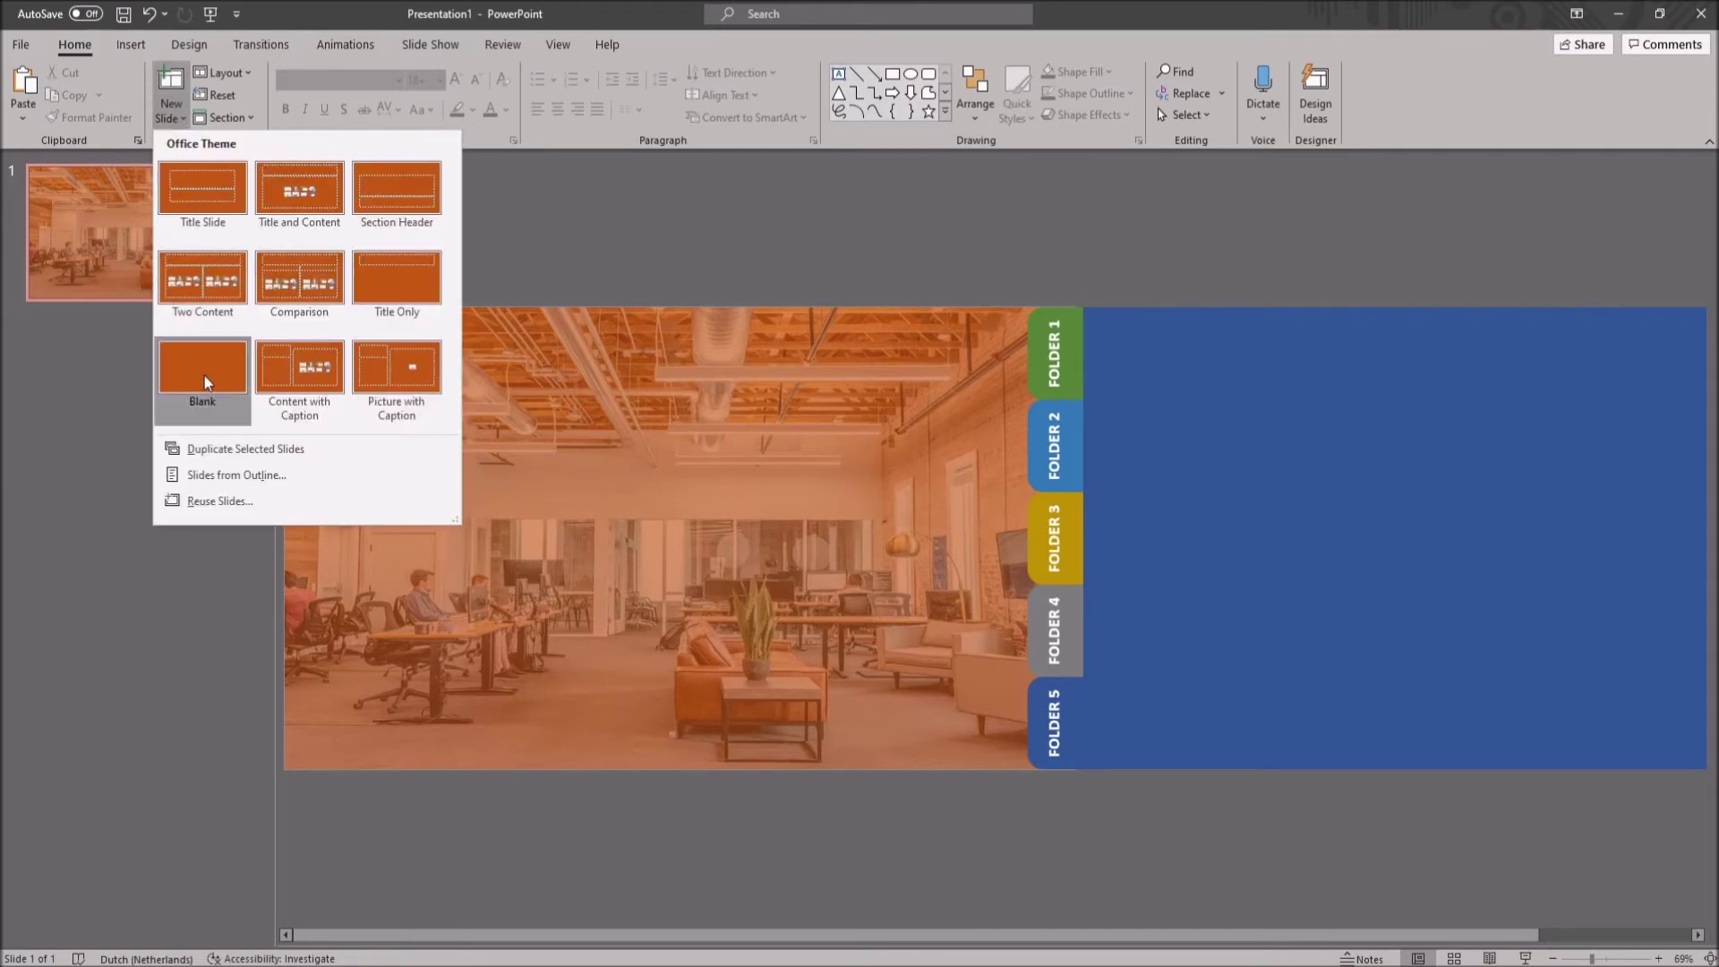
{"action": "left_click", "coordinate": [199, 376]}
{"action": "left_click", "coordinate": [179, 117]}
{"action": "left_click", "coordinate": [186, 391]}
{"action": "left_click", "coordinate": [177, 112]}
{"action": "left_click", "coordinate": [179, 390]}
{"action": "left_click", "coordinate": [177, 106]}
{"action": "left_click", "coordinate": [188, 374]}
{"action": "left_click", "coordinate": [174, 109]}
{"action": "left_click", "coordinate": [209, 364]}
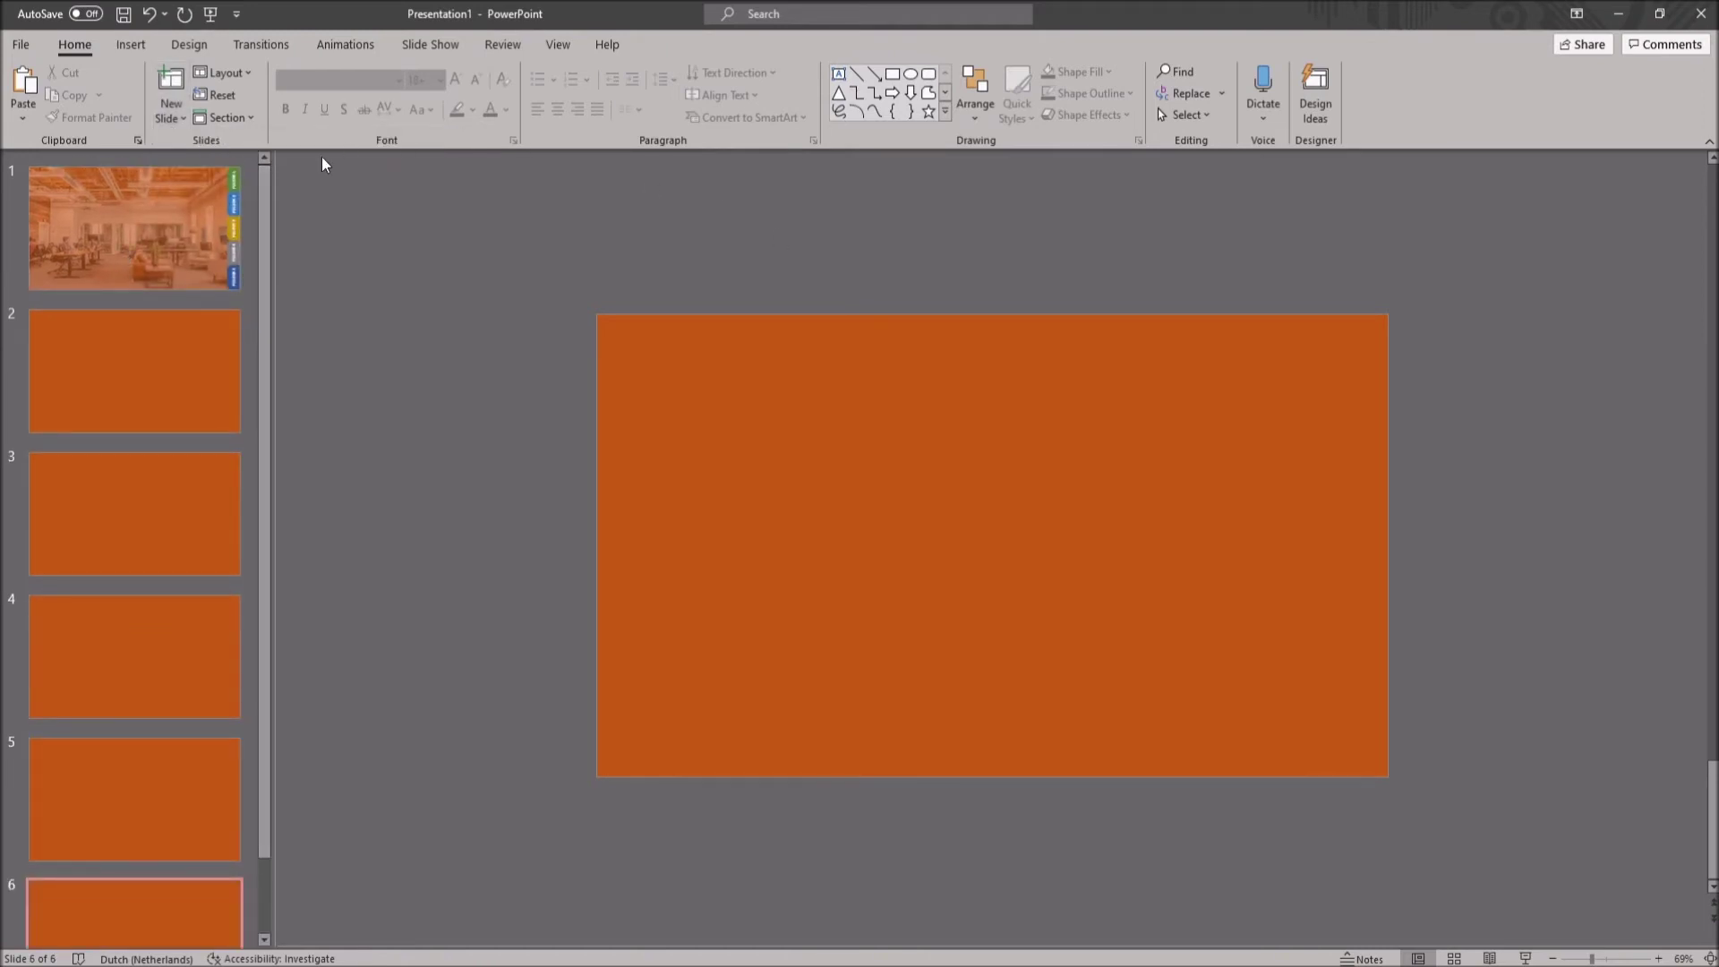
Link the FOLDER 5 tab on slide 1 to its matching slide within this document
{"action": "scroll", "coordinate": [358, 224], "scroll_direction": "up", "scroll_amount": 5}
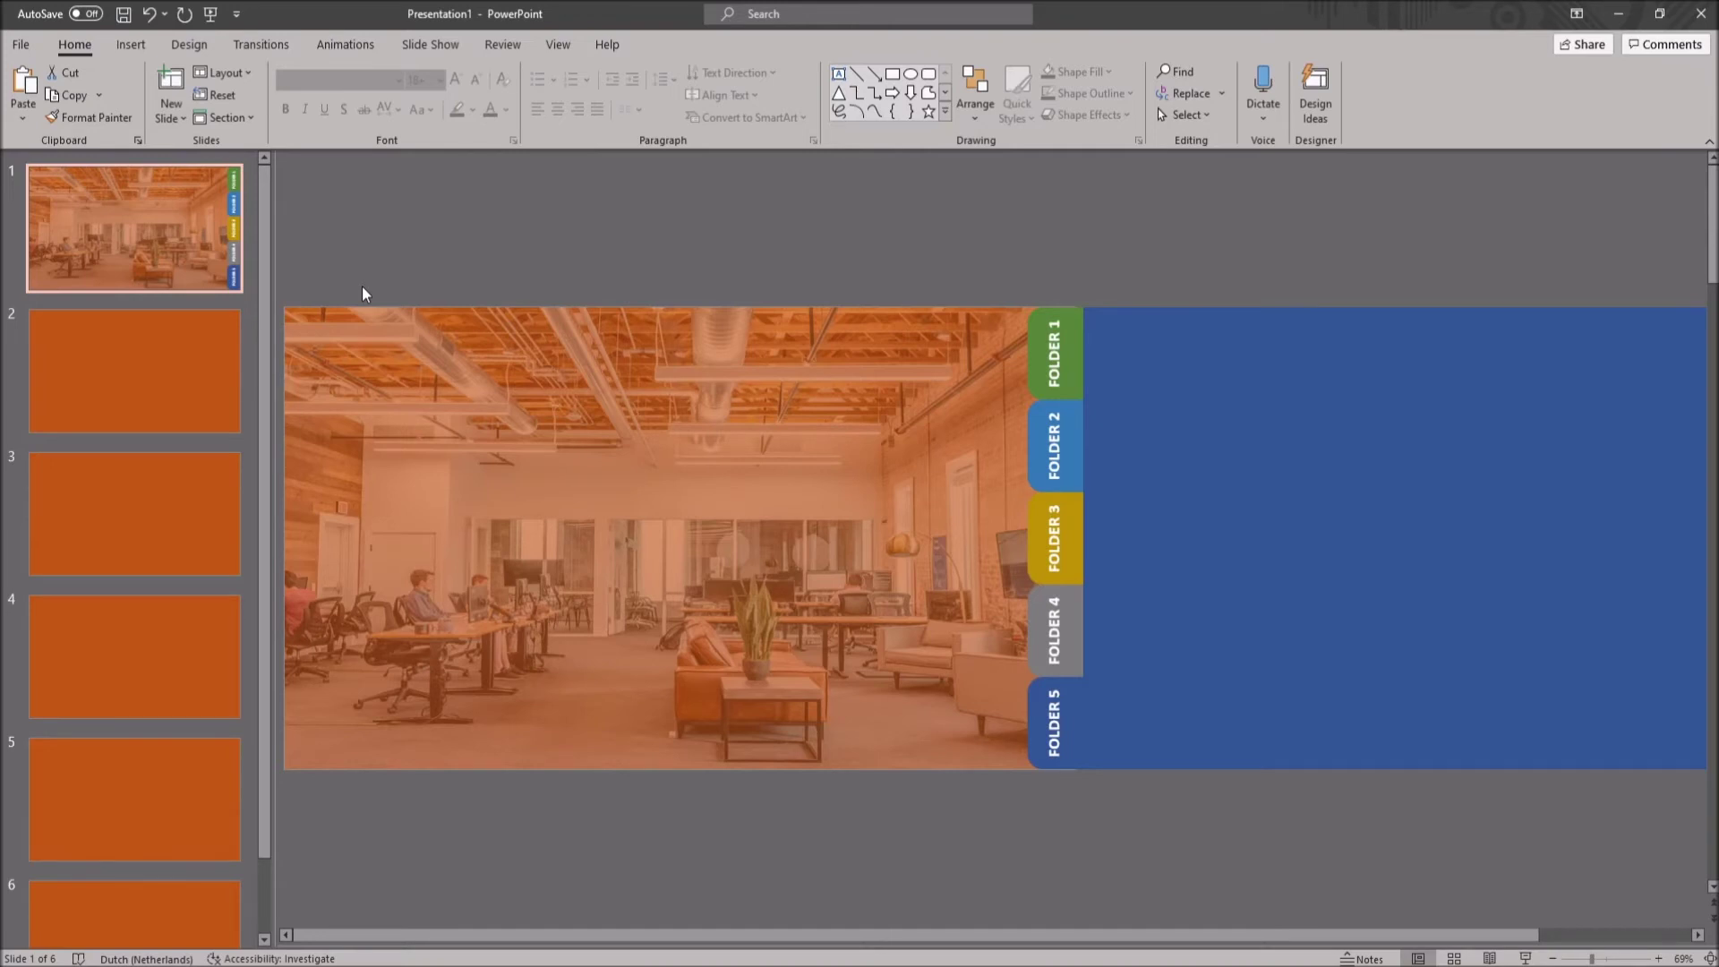
{"action": "left_click", "coordinate": [1067, 690]}
{"action": "left_click", "coordinate": [1067, 690]}
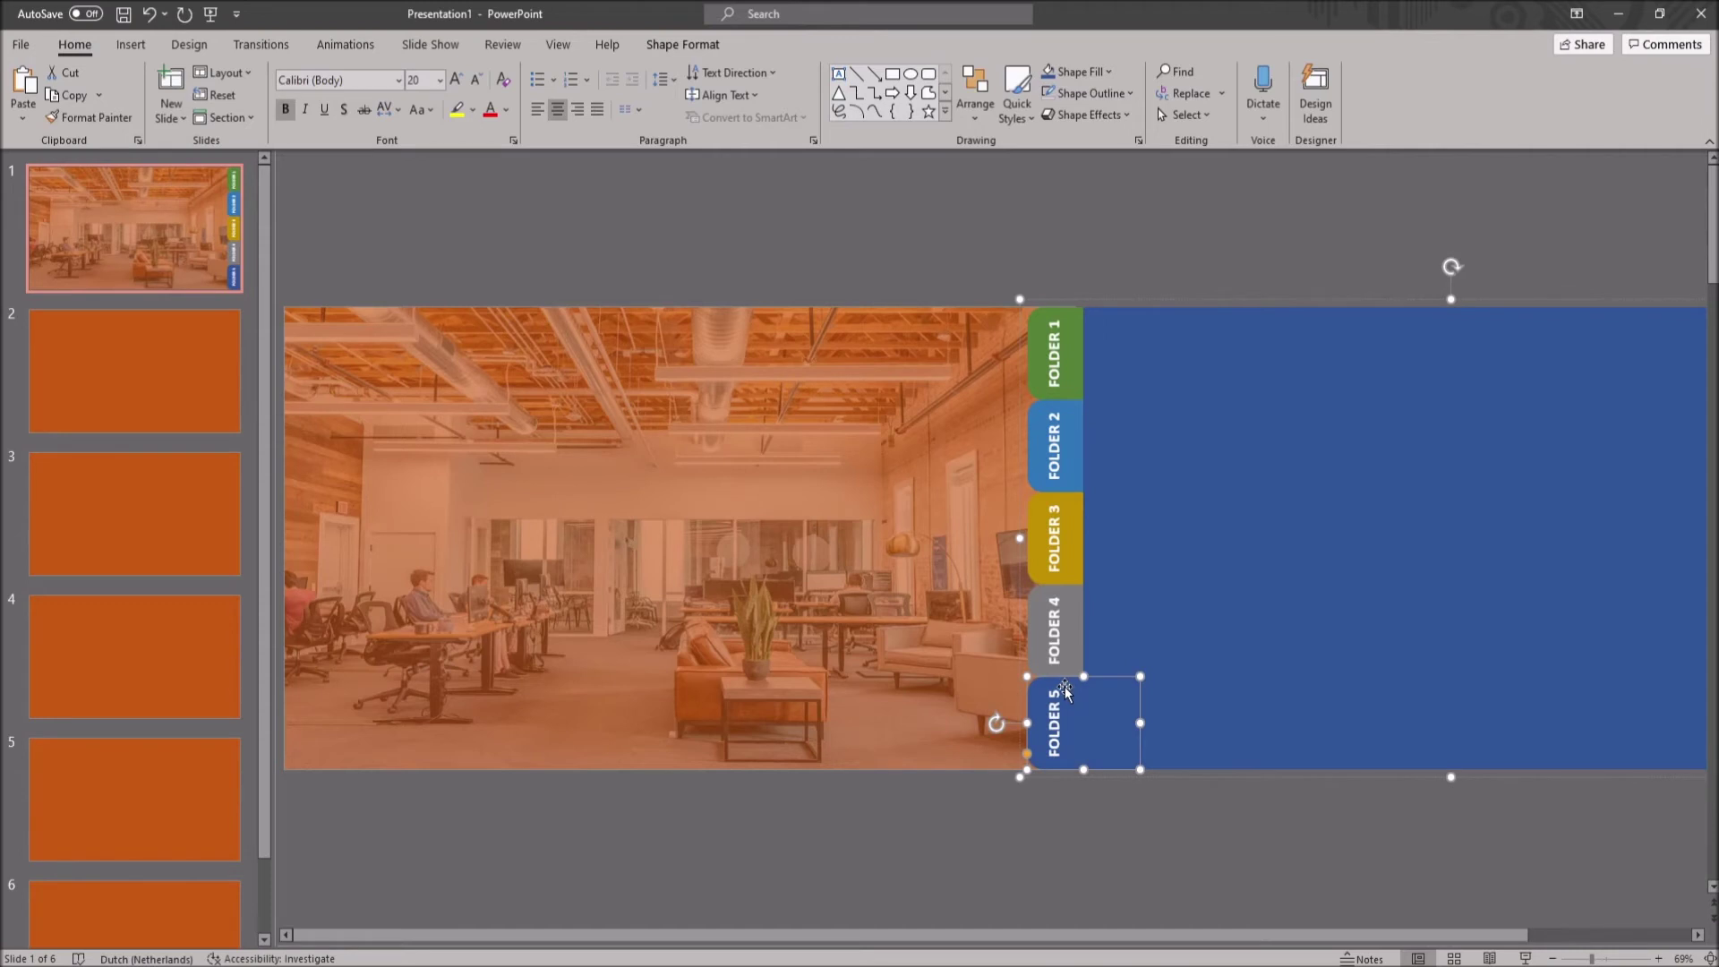
{"action": "right_click", "coordinate": [1066, 692]}
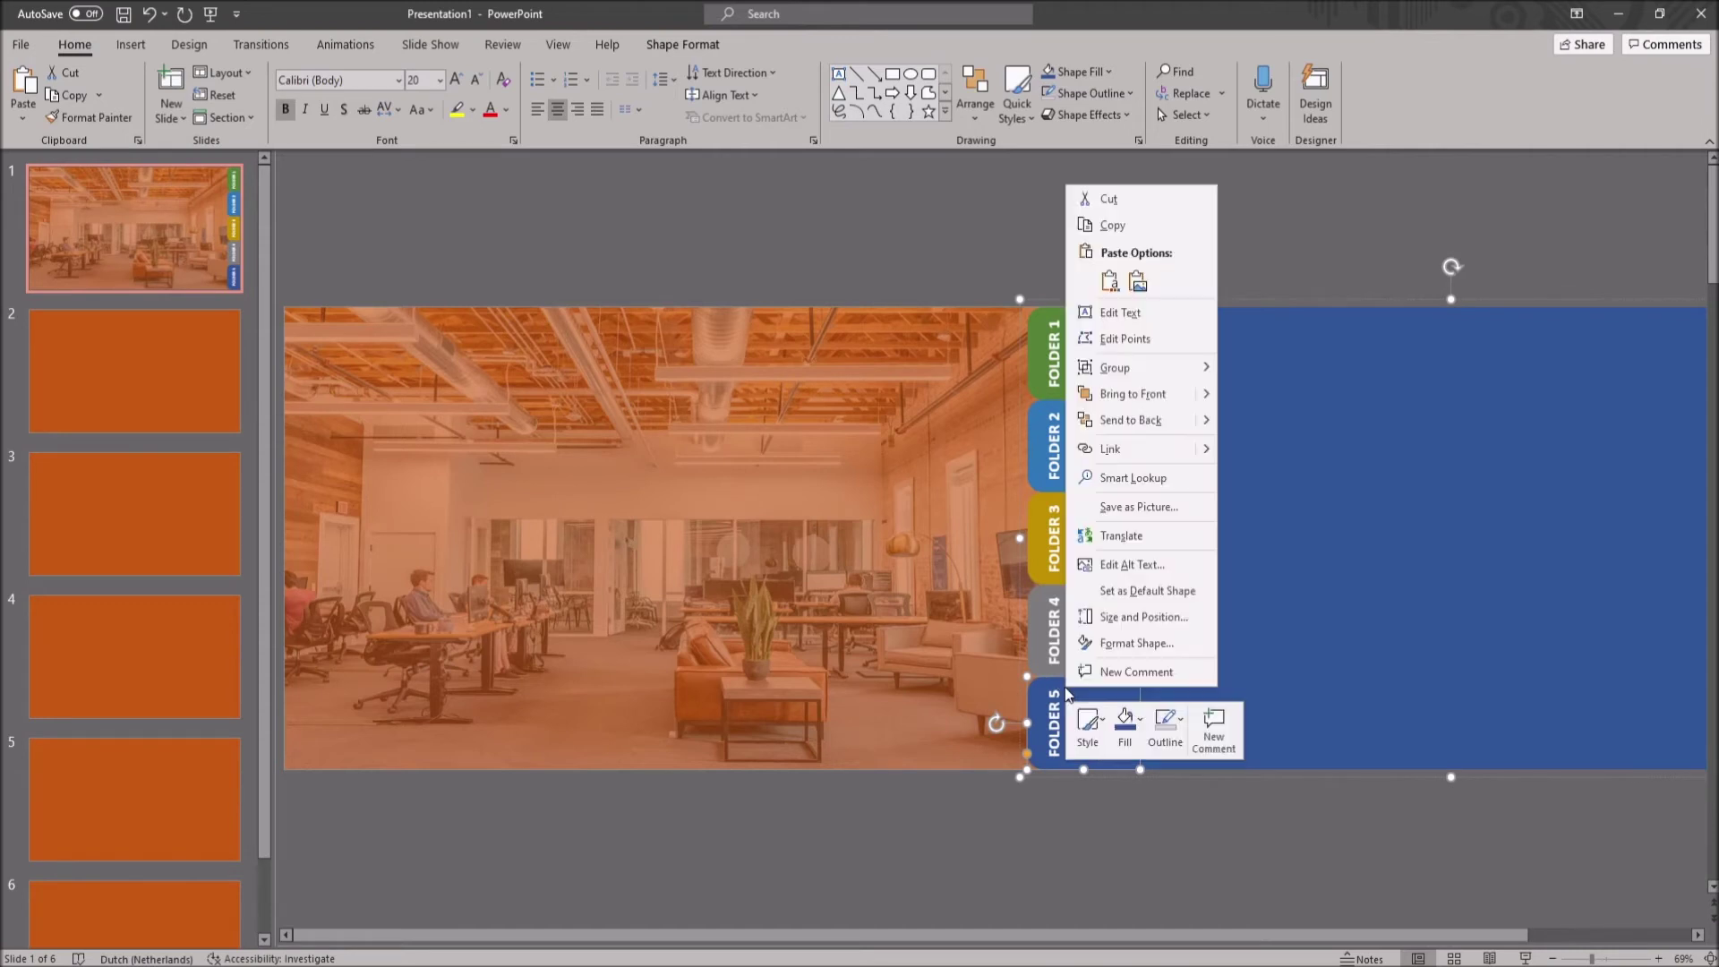
{"action": "left_click", "coordinate": [1133, 454]}
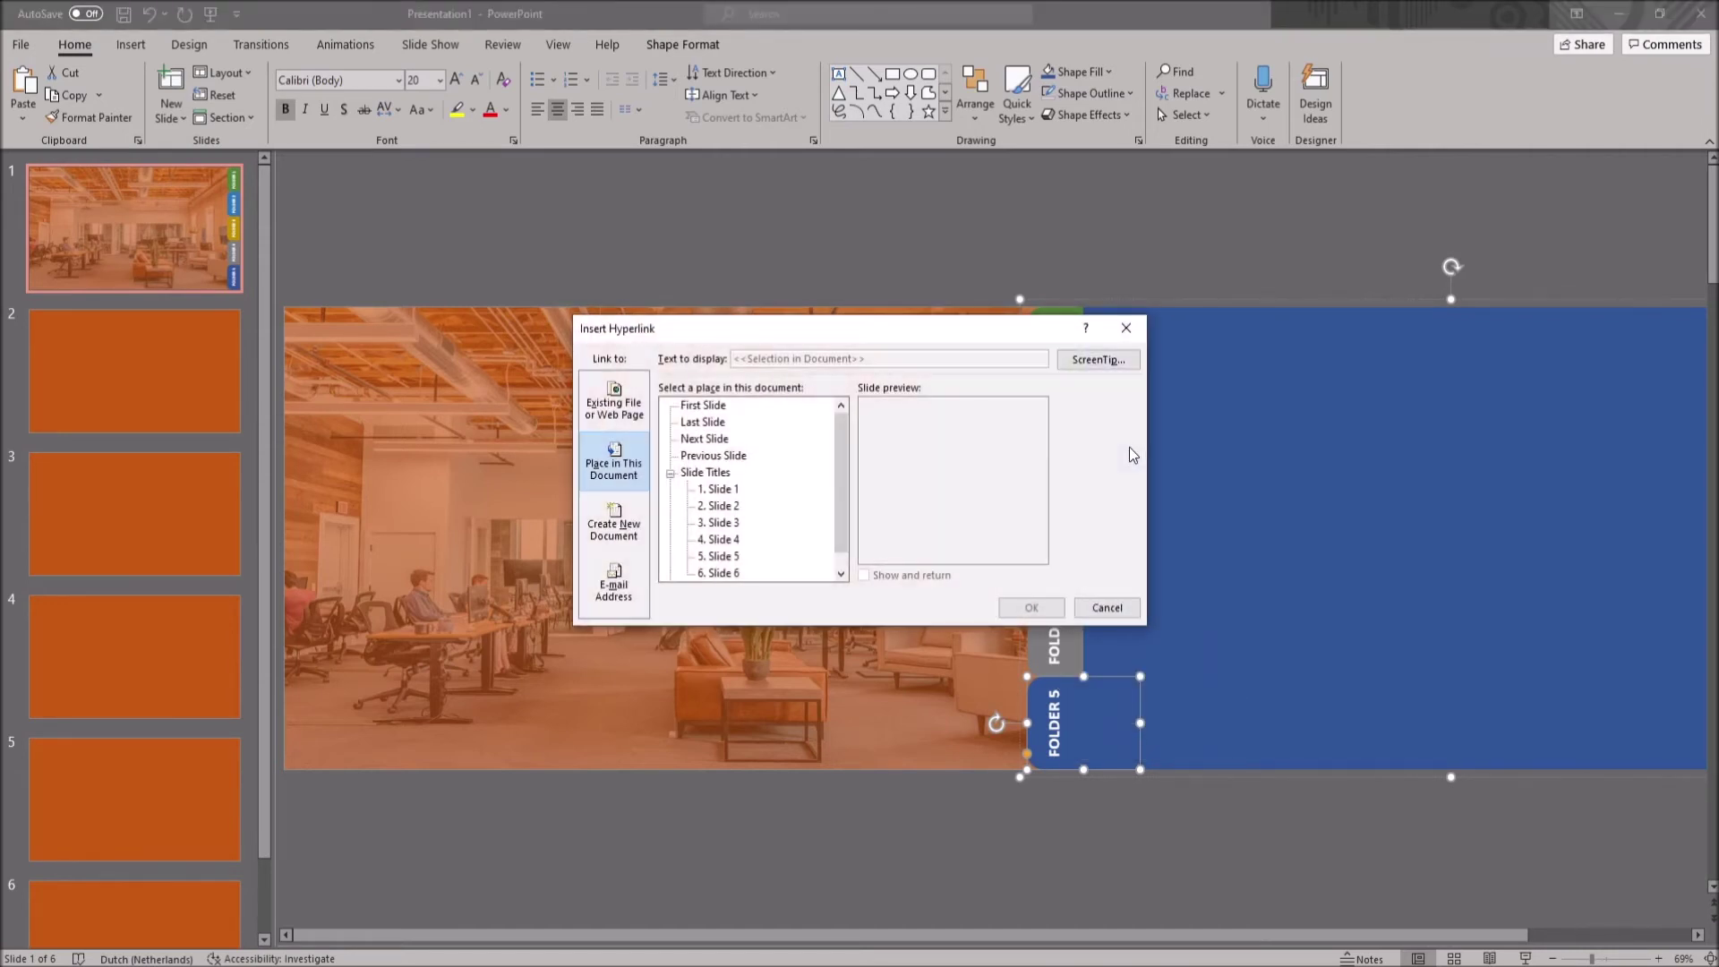
{"action": "scroll", "coordinate": [761, 484], "scroll_direction": "down", "scroll_amount": 1}
{"action": "left_click", "coordinate": [1030, 608]}
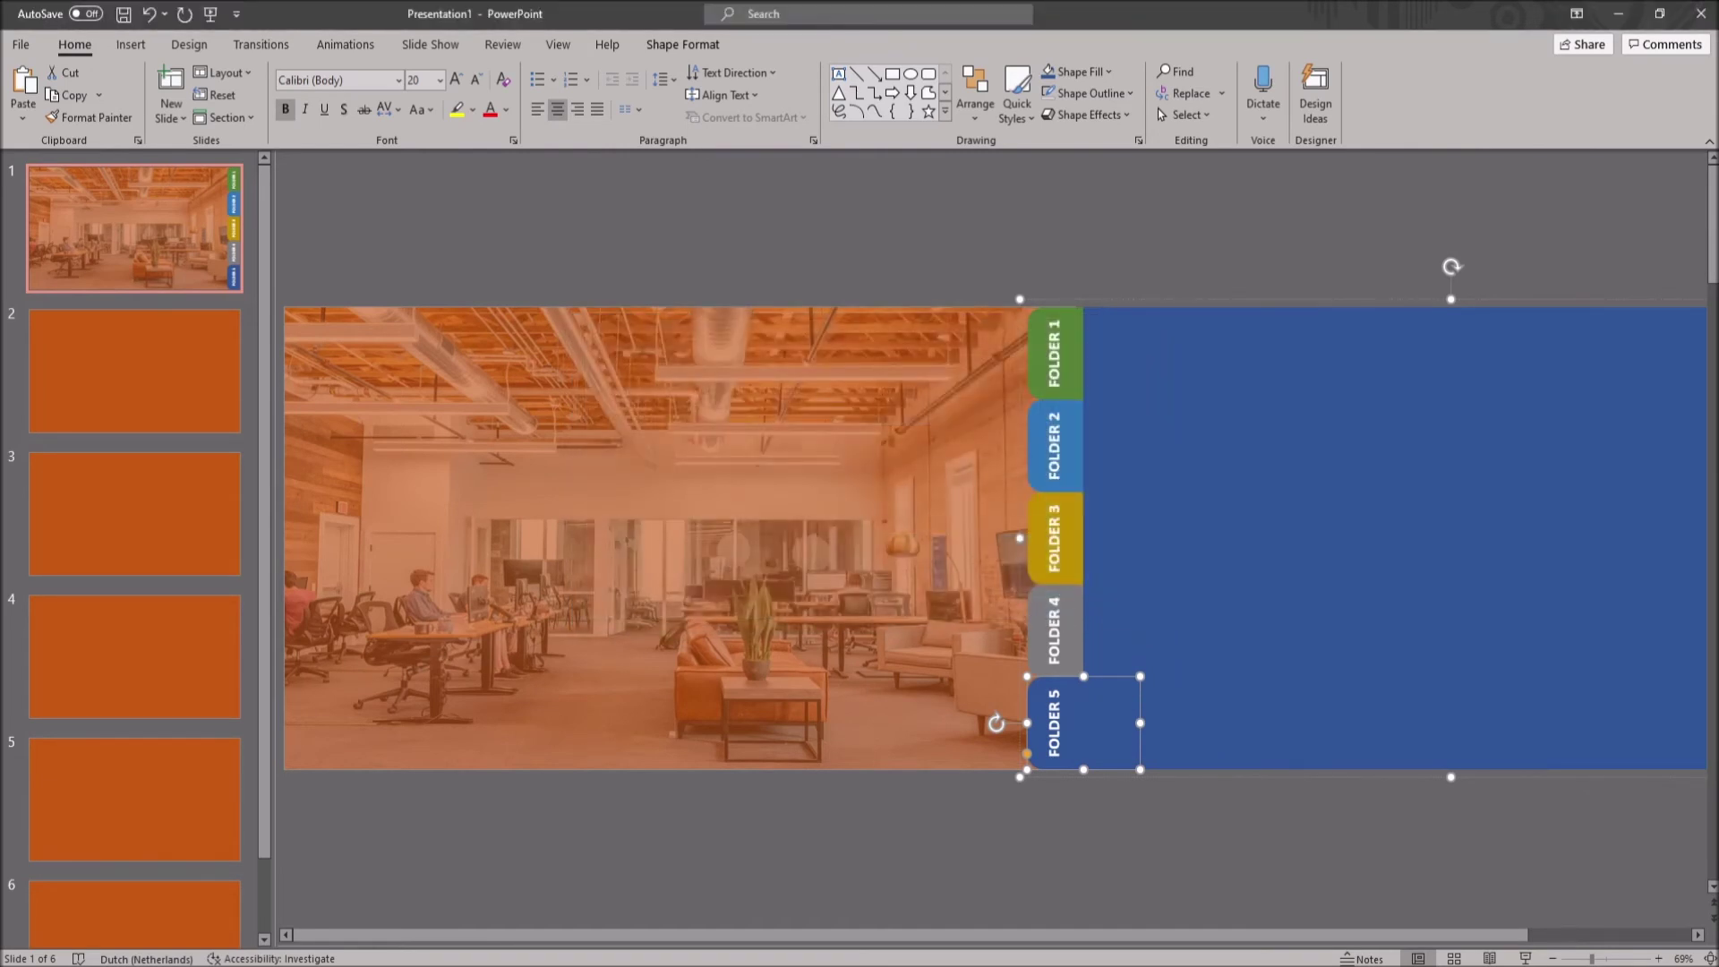
Link the FOLDER 4, FOLDER 3, FOLDER 2 and FOLDER 1 tabs on slide 1 to their own matching slides in the document
{"action": "right_click", "coordinate": [1061, 690]}
{"action": "left_click", "coordinate": [1119, 371]}
{"action": "left_click", "coordinate": [1024, 602]}
{"action": "right_click", "coordinate": [1068, 537]}
{"action": "left_click", "coordinate": [1113, 726]}
{"action": "left_click", "coordinate": [1028, 607]}
{"action": "right_click", "coordinate": [1065, 407]}
{"action": "left_click", "coordinate": [1113, 667]}
{"action": "left_click", "coordinate": [1028, 606]}
{"action": "left_click", "coordinate": [1068, 317]}
{"action": "key", "text": "ctrl+k"}
{"action": "left_click", "coordinate": [1028, 606]}
{"action": "left_click", "coordinate": [1106, 227]}
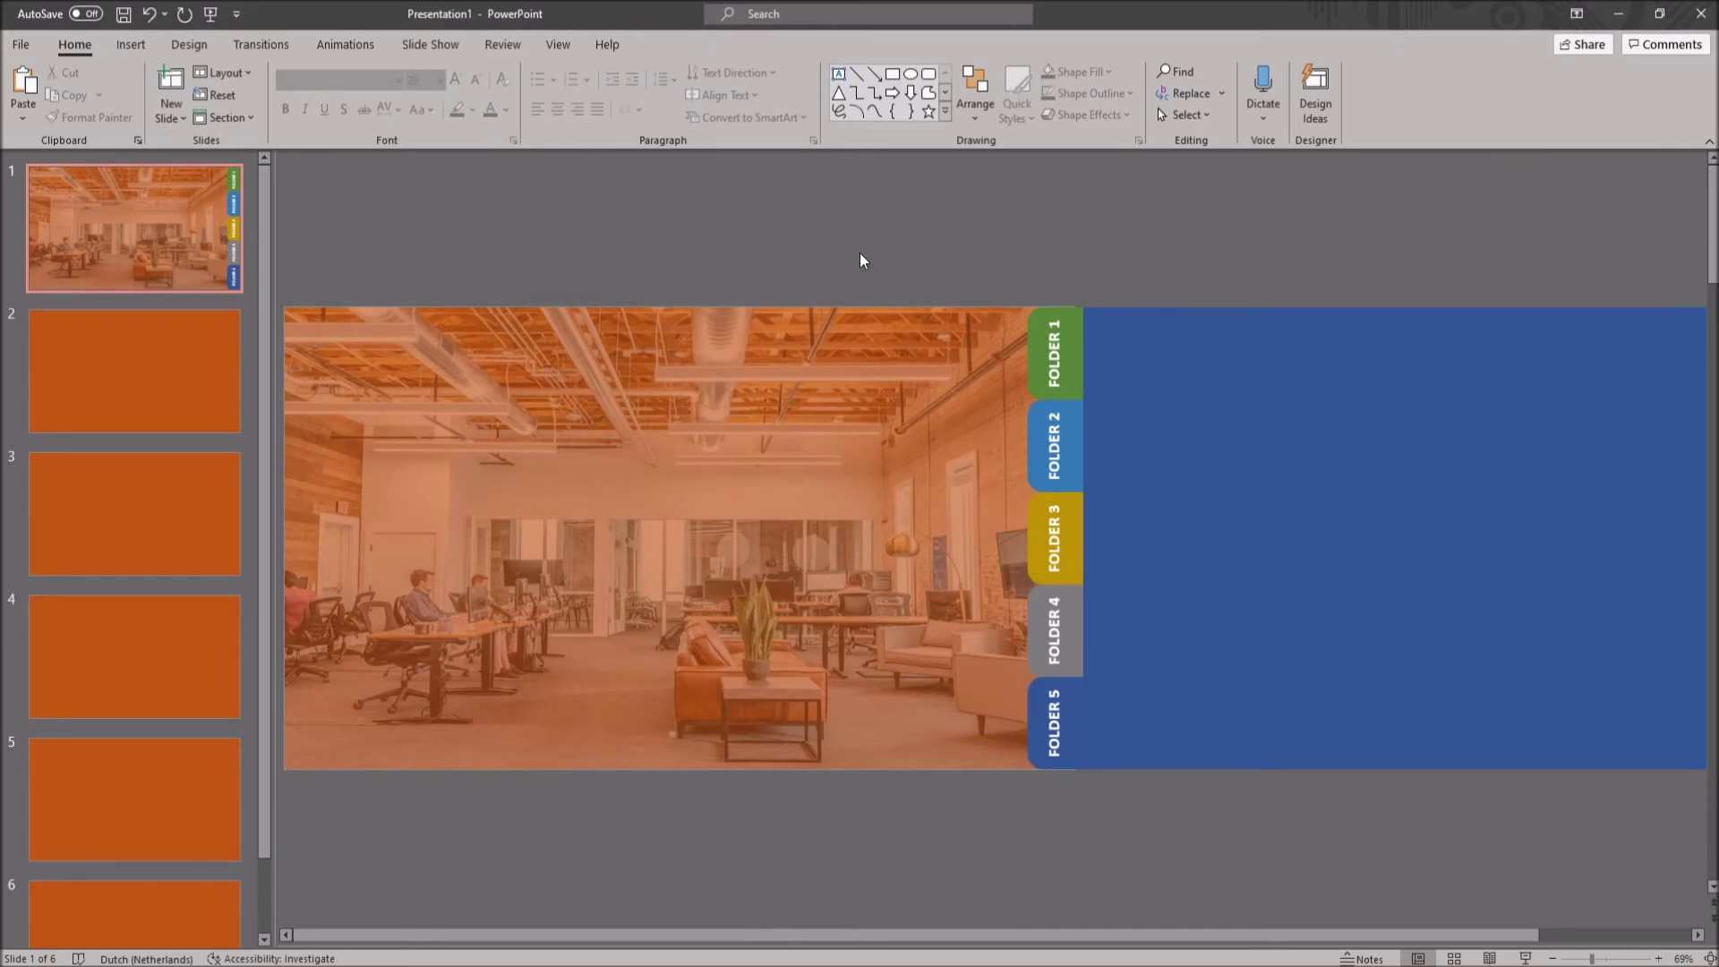
Copy all objects from slide 1 and paste them onto each of the blank slides 2 to 6
{"action": "key", "text": "ctrl+a"}
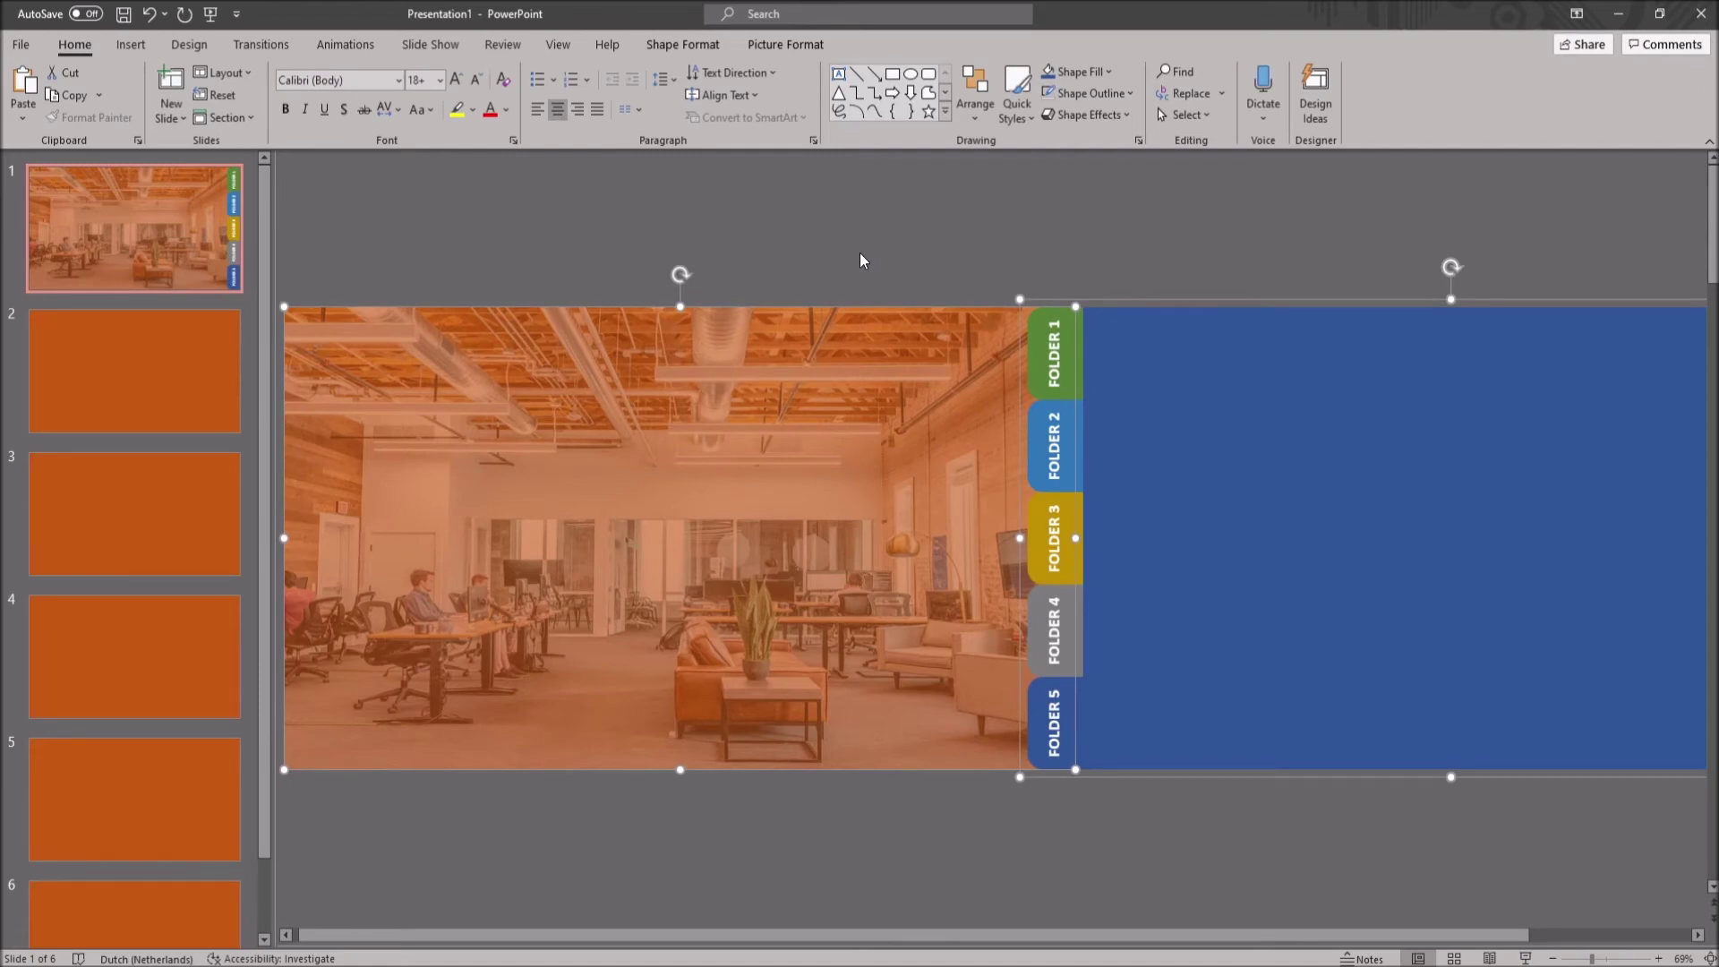
{"action": "left_click", "coordinate": [126, 352]}
{"action": "key", "text": "ctrl+v"}
{"action": "left_click", "coordinate": [211, 501]}
{"action": "key", "text": "ctrl+v"}
{"action": "left_click", "coordinate": [179, 617]}
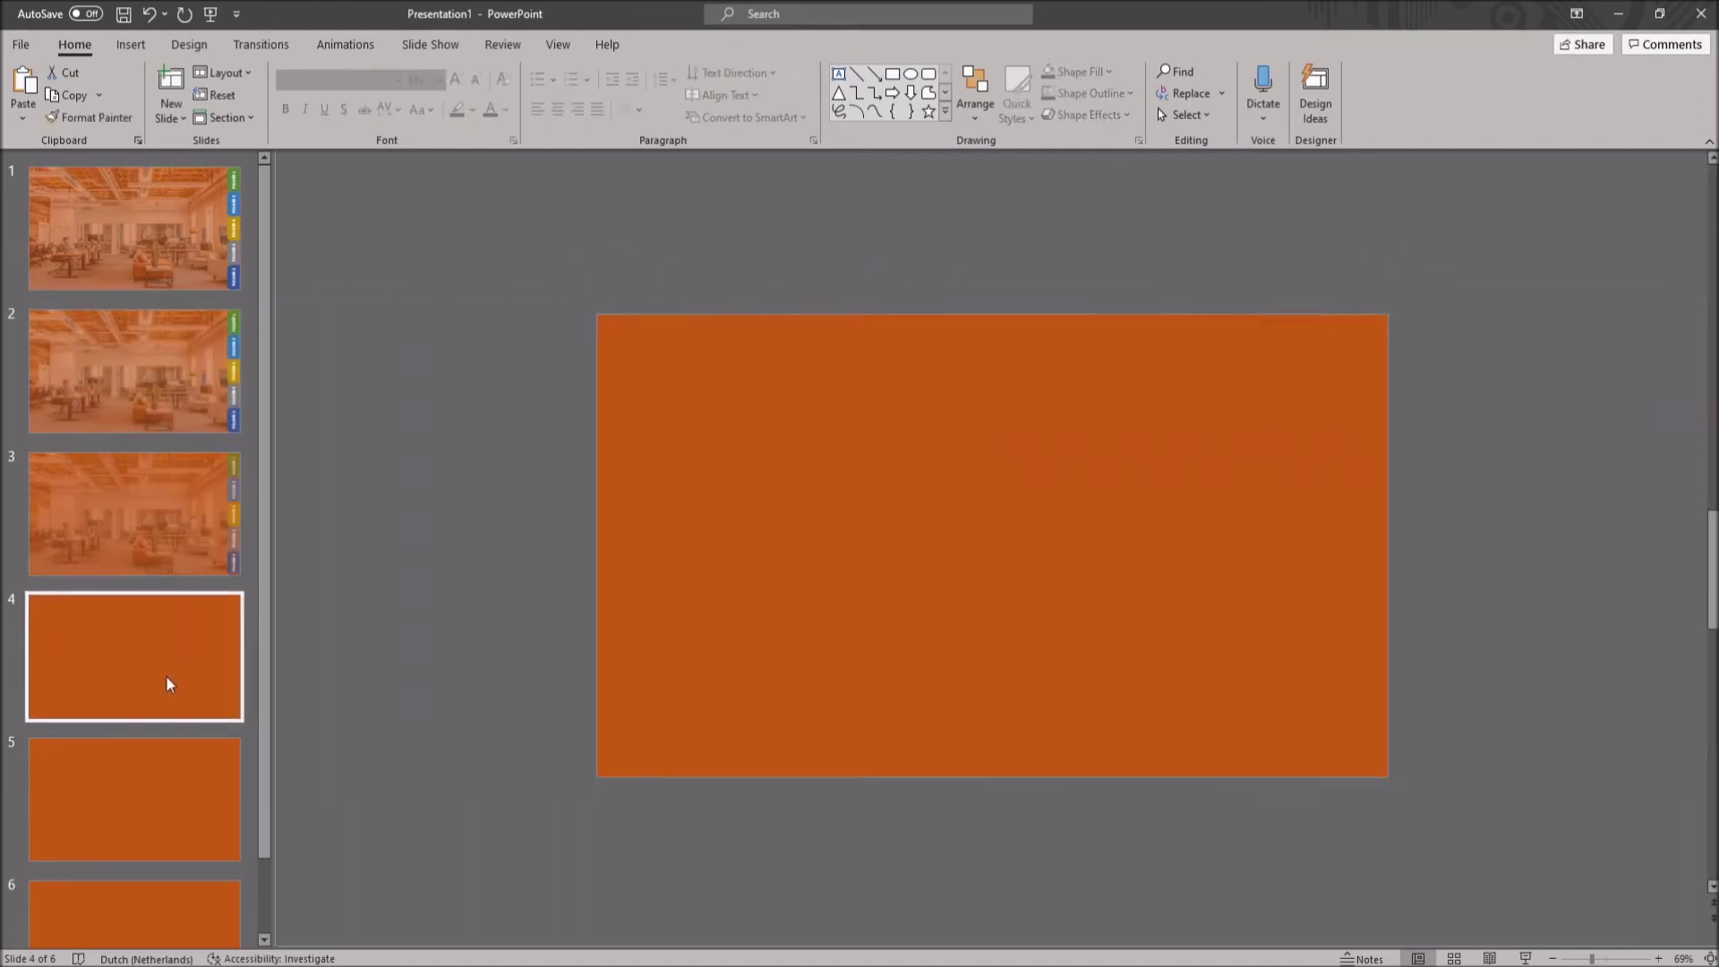
{"action": "key", "text": "ctrl+v"}
{"action": "left_click", "coordinate": [164, 806]}
{"action": "key", "text": "ctrl+v"}
{"action": "left_click", "coordinate": [161, 910]}
{"action": "key", "text": "ctrl+v"}
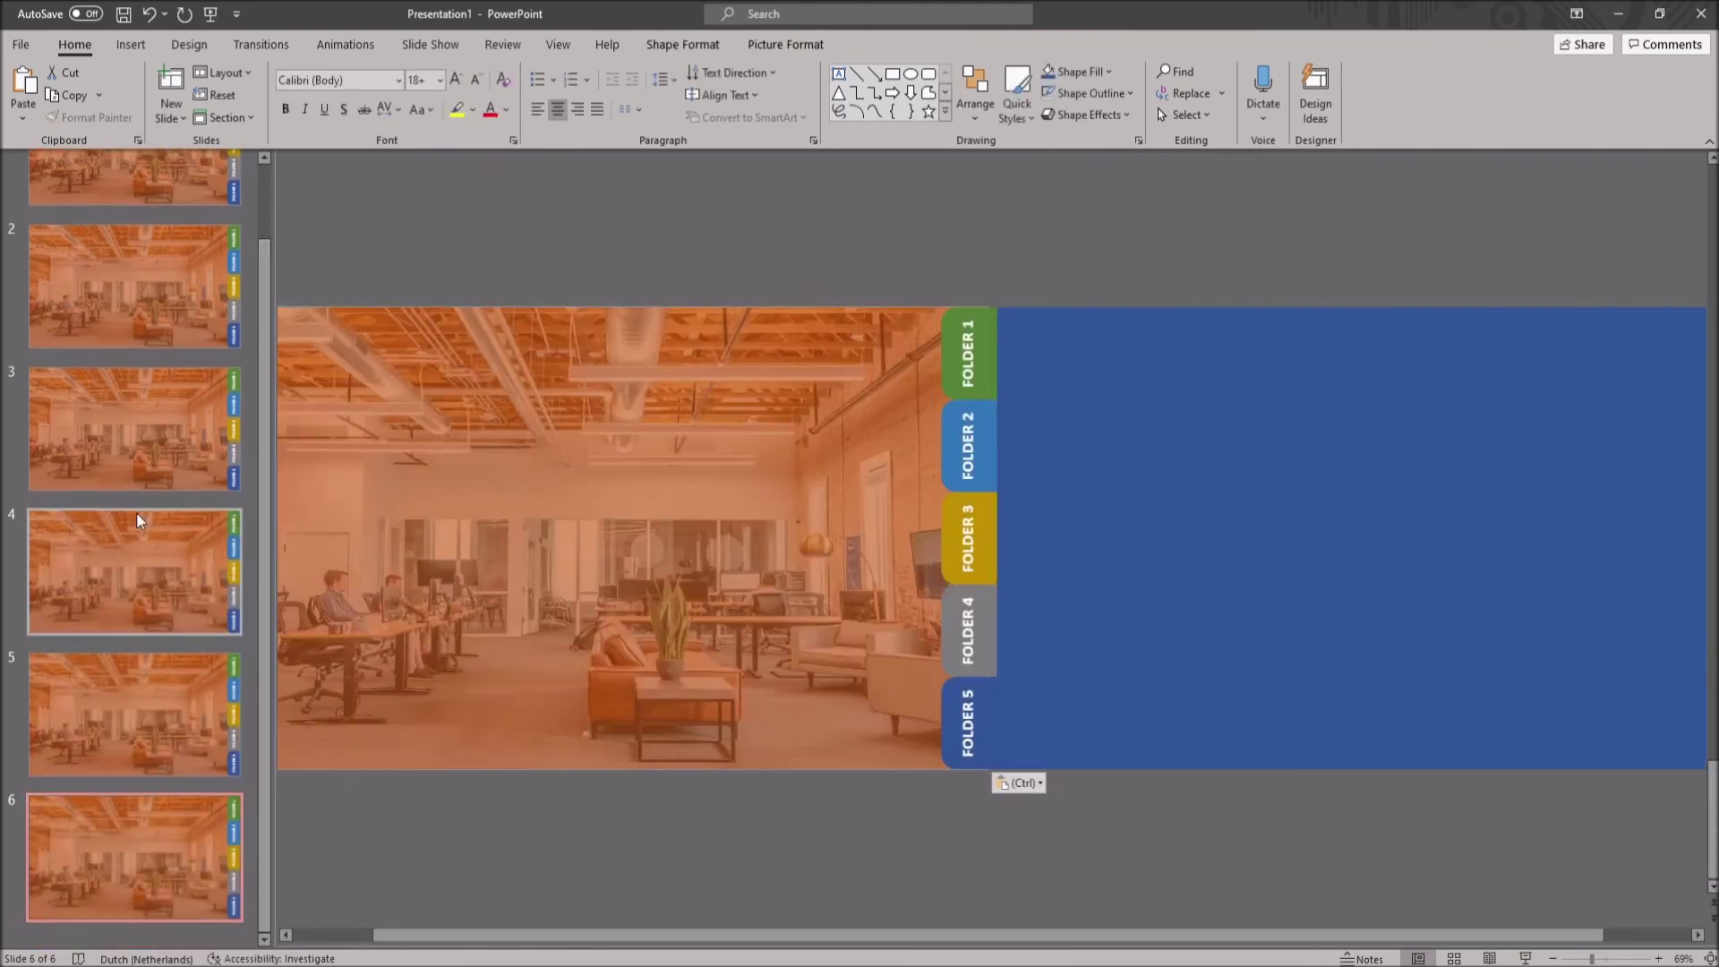
On slide 2, move the FOLDER 1 group so its tab sits at the slide's left edge and its panel covers the slide
{"action": "scroll", "coordinate": [139, 521], "scroll_direction": "up", "scroll_amount": 2}
{"action": "left_click", "coordinate": [130, 376]}
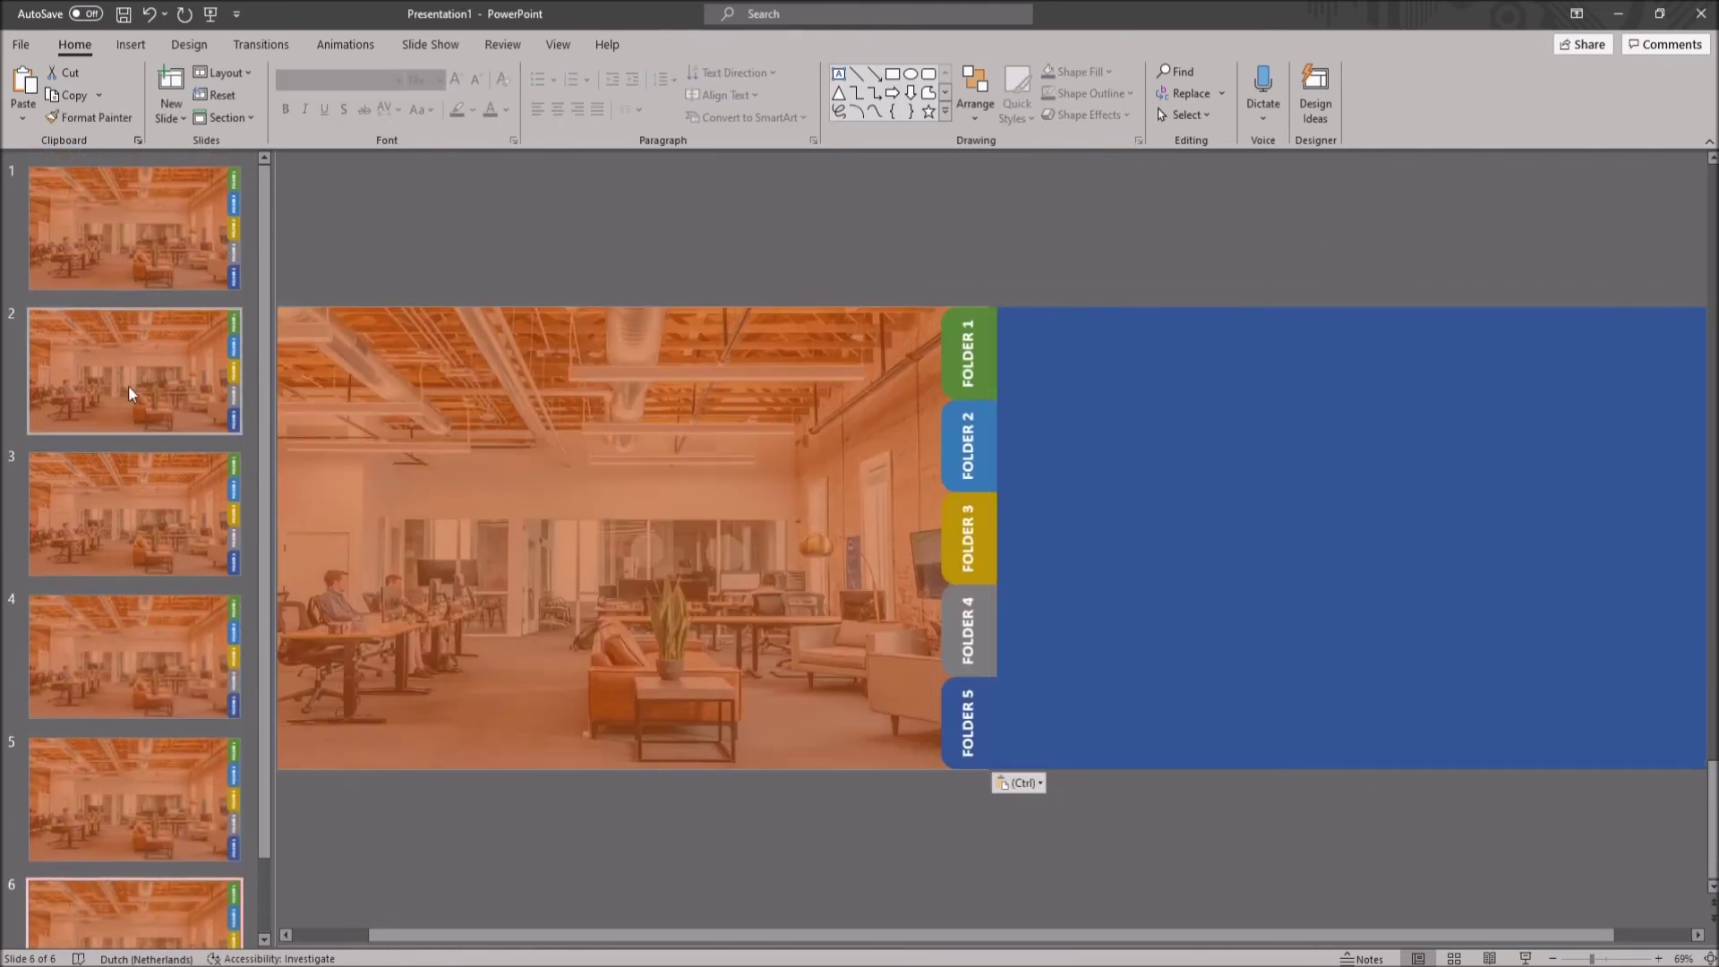
{"action": "left_click", "coordinate": [981, 315]}
{"action": "left_click_drag", "start_coordinate": [981, 315], "coordinate": [318, 341]}
{"action": "scroll", "coordinate": [504, 382], "scroll_direction": "left", "scroll_amount": 2}
{"action": "left_click_drag", "start_coordinate": [504, 383], "coordinate": [448, 411]}
{"action": "scroll", "coordinate": [481, 457], "scroll_direction": "left", "scroll_amount": 1}
Move the FOLDER 1 and 2 groups on slide 3, and the FOLDER 1 to 3 groups on slide 4, to the slide's left edge
{"action": "left_click", "coordinate": [135, 514]}
{"action": "left_click", "coordinate": [1042, 356]}
{"action": "left_click_drag", "start_coordinate": [1042, 355], "coordinate": [299, 355]}
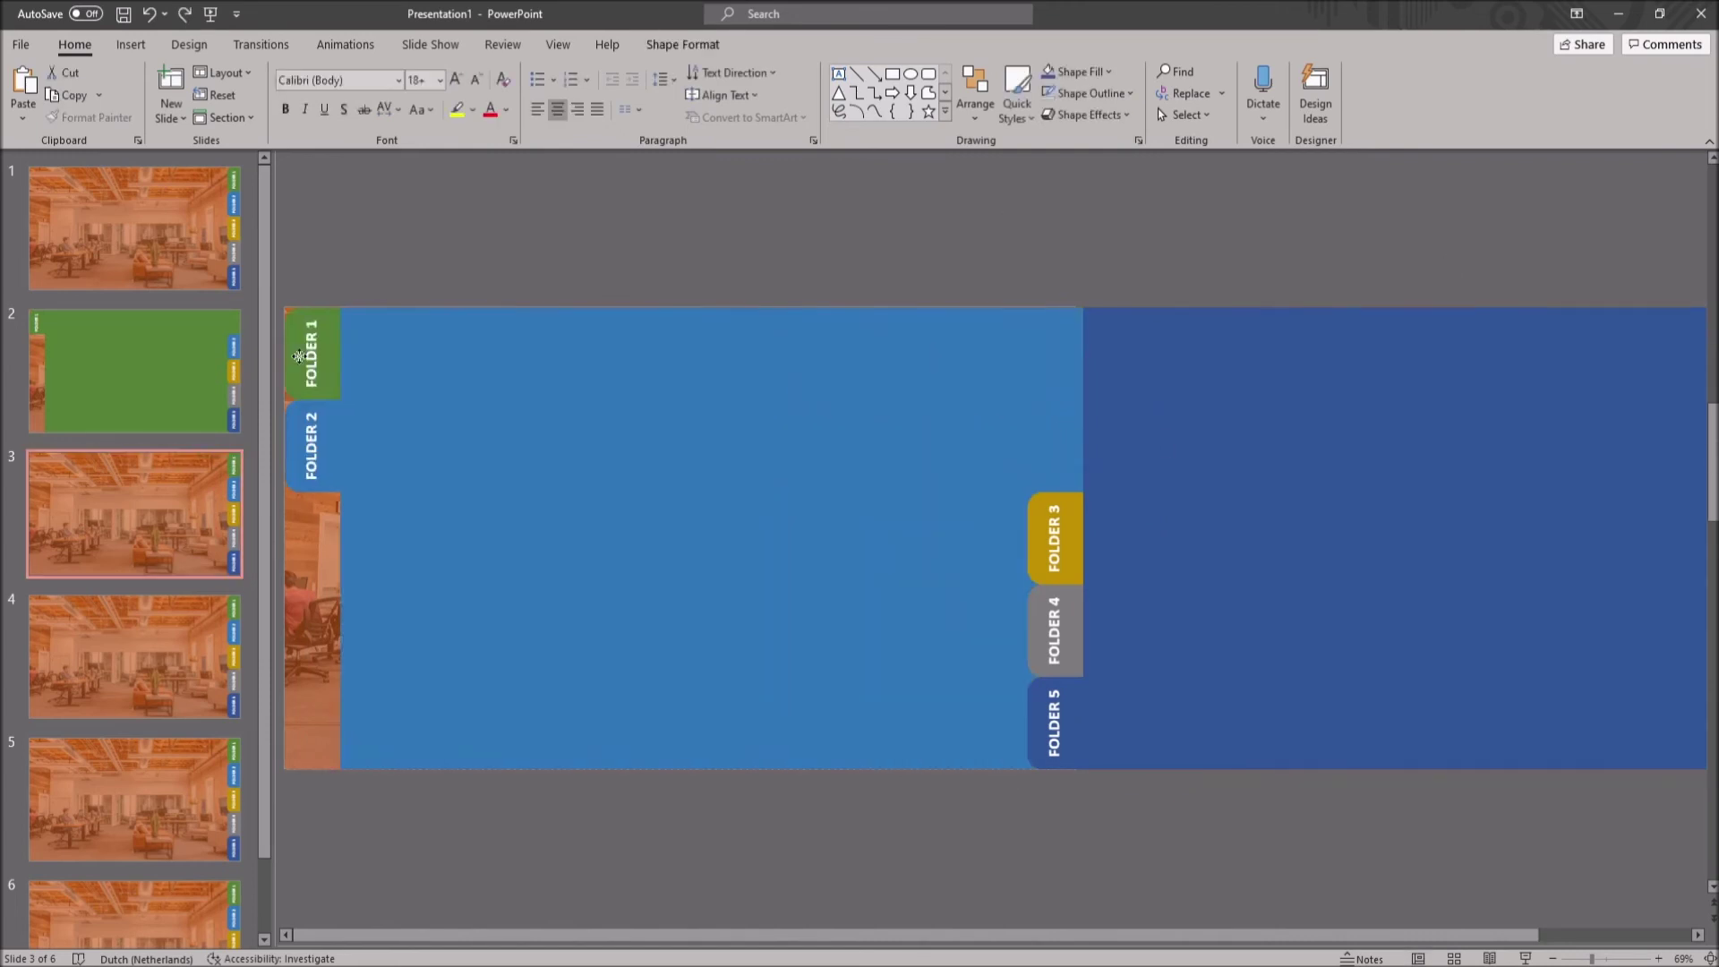
{"action": "left_click", "coordinate": [134, 657]}
{"action": "left_click", "coordinate": [1036, 504]}
{"action": "left_click_drag", "start_coordinate": [1036, 504], "coordinate": [301, 504]}
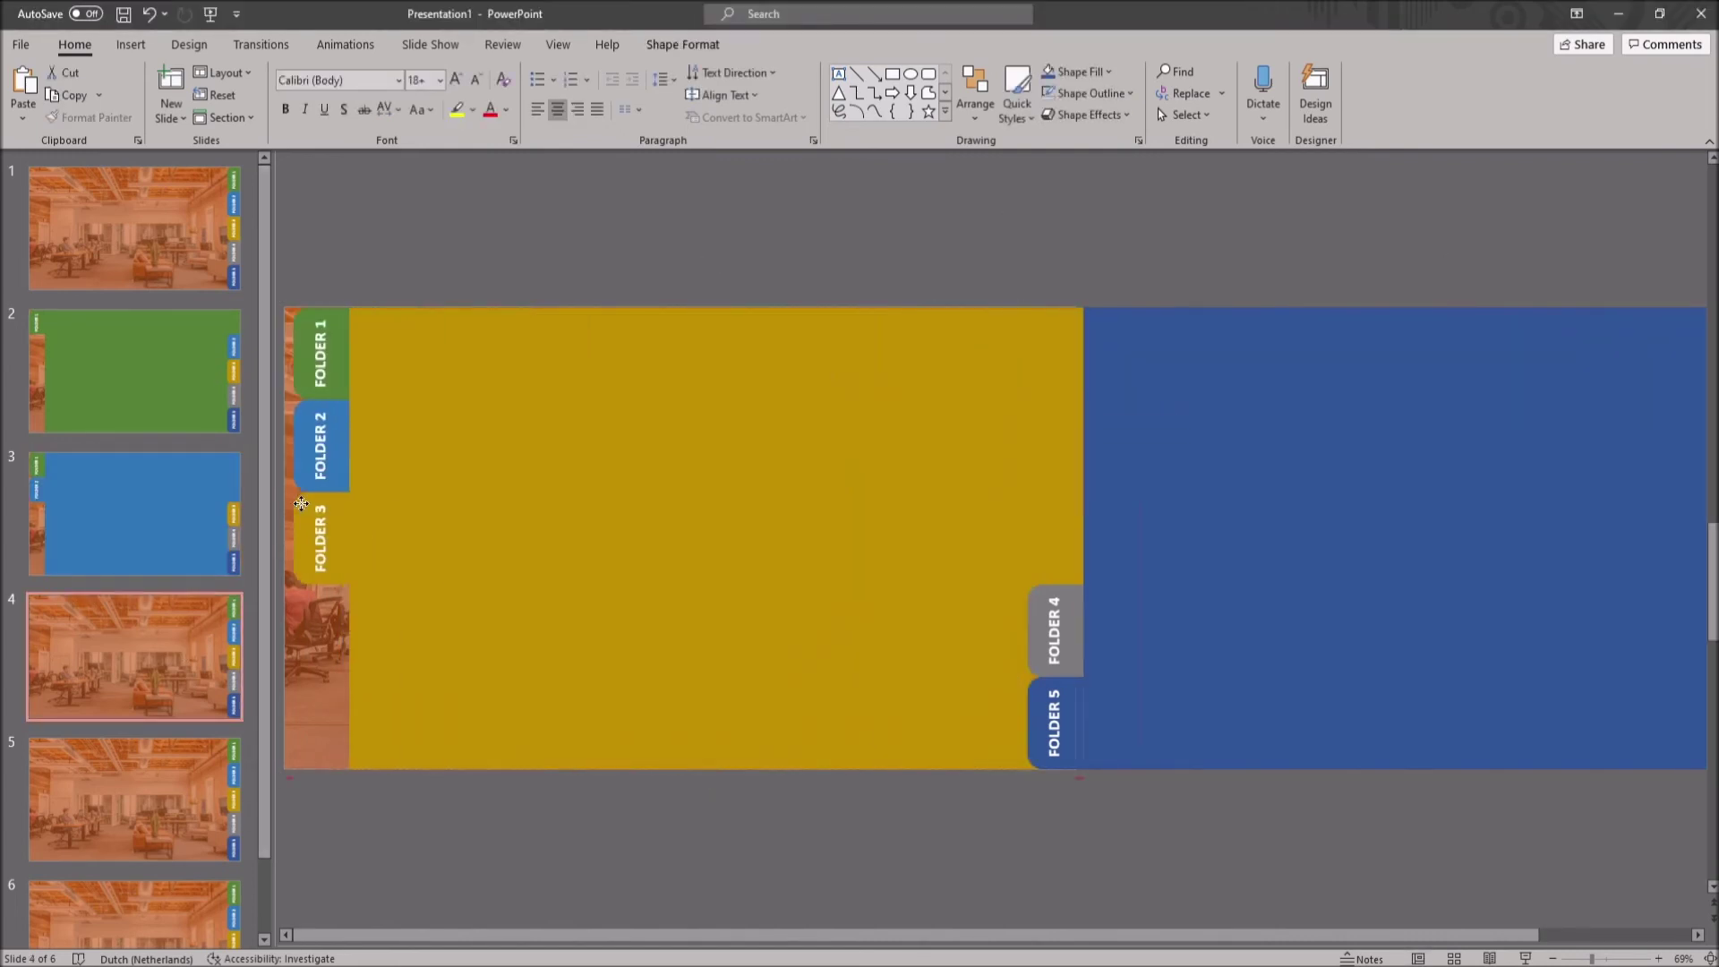
Move the FOLDER 1 to 4 groups on slide 5, and all five folder groups on slide 6, to the slide's left edge
{"action": "left_click", "coordinate": [135, 798]}
{"action": "left_click", "coordinate": [1036, 618]}
{"action": "left_click_drag", "start_coordinate": [1036, 618], "coordinate": [301, 618]}
{"action": "left_click", "coordinate": [134, 913]}
{"action": "left_click", "coordinate": [1029, 352]}
{"action": "left_click_drag", "start_coordinate": [1030, 352], "coordinate": [600, 352]}
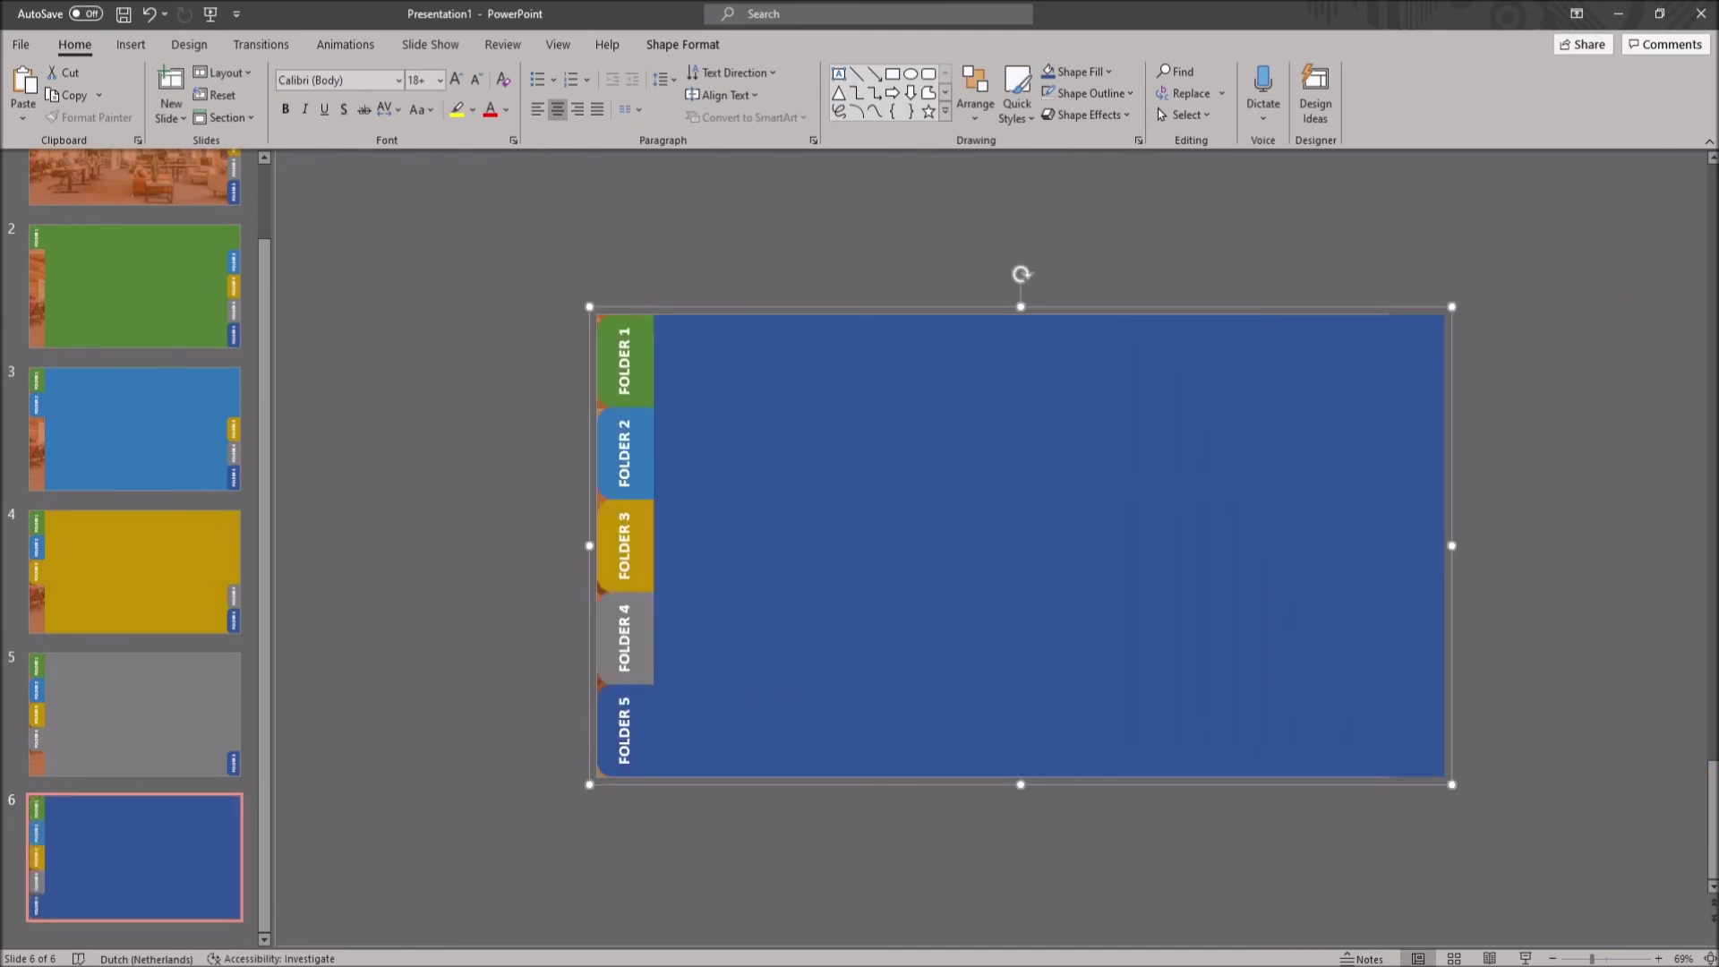
{"action": "left_click", "coordinate": [483, 342]}
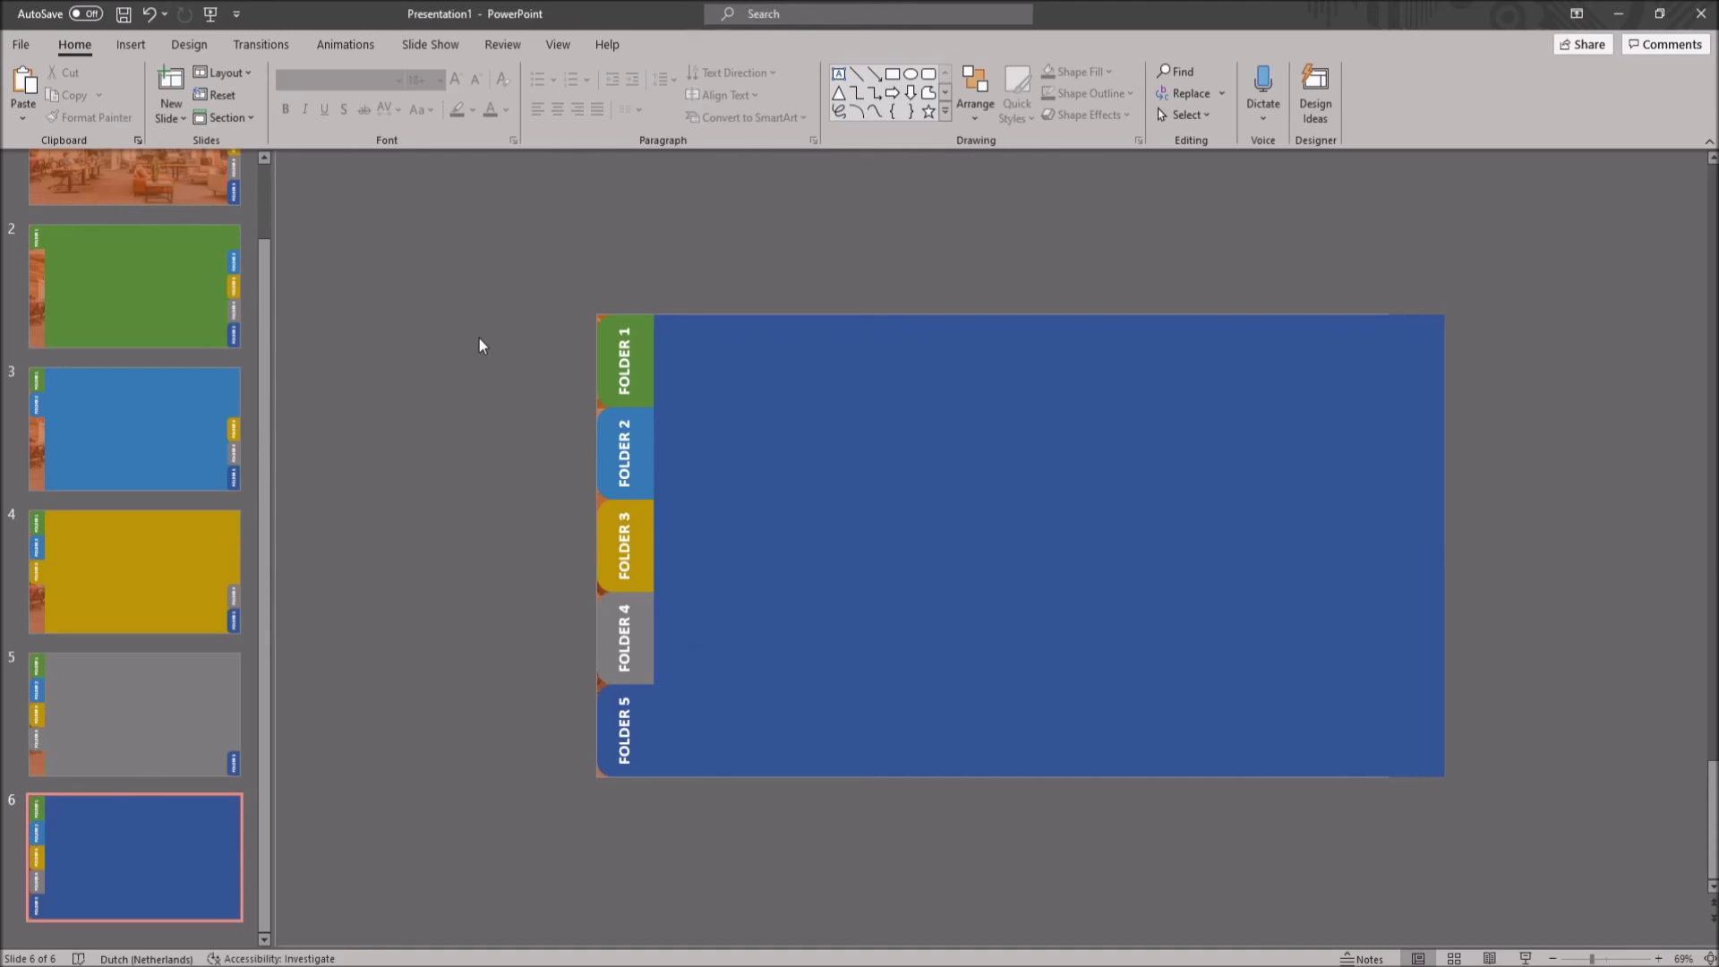
Apply the Morph transition to all six slides, and return to slide 2
{"action": "scroll", "coordinate": [475, 340], "scroll_direction": "up", "scroll_amount": 1}
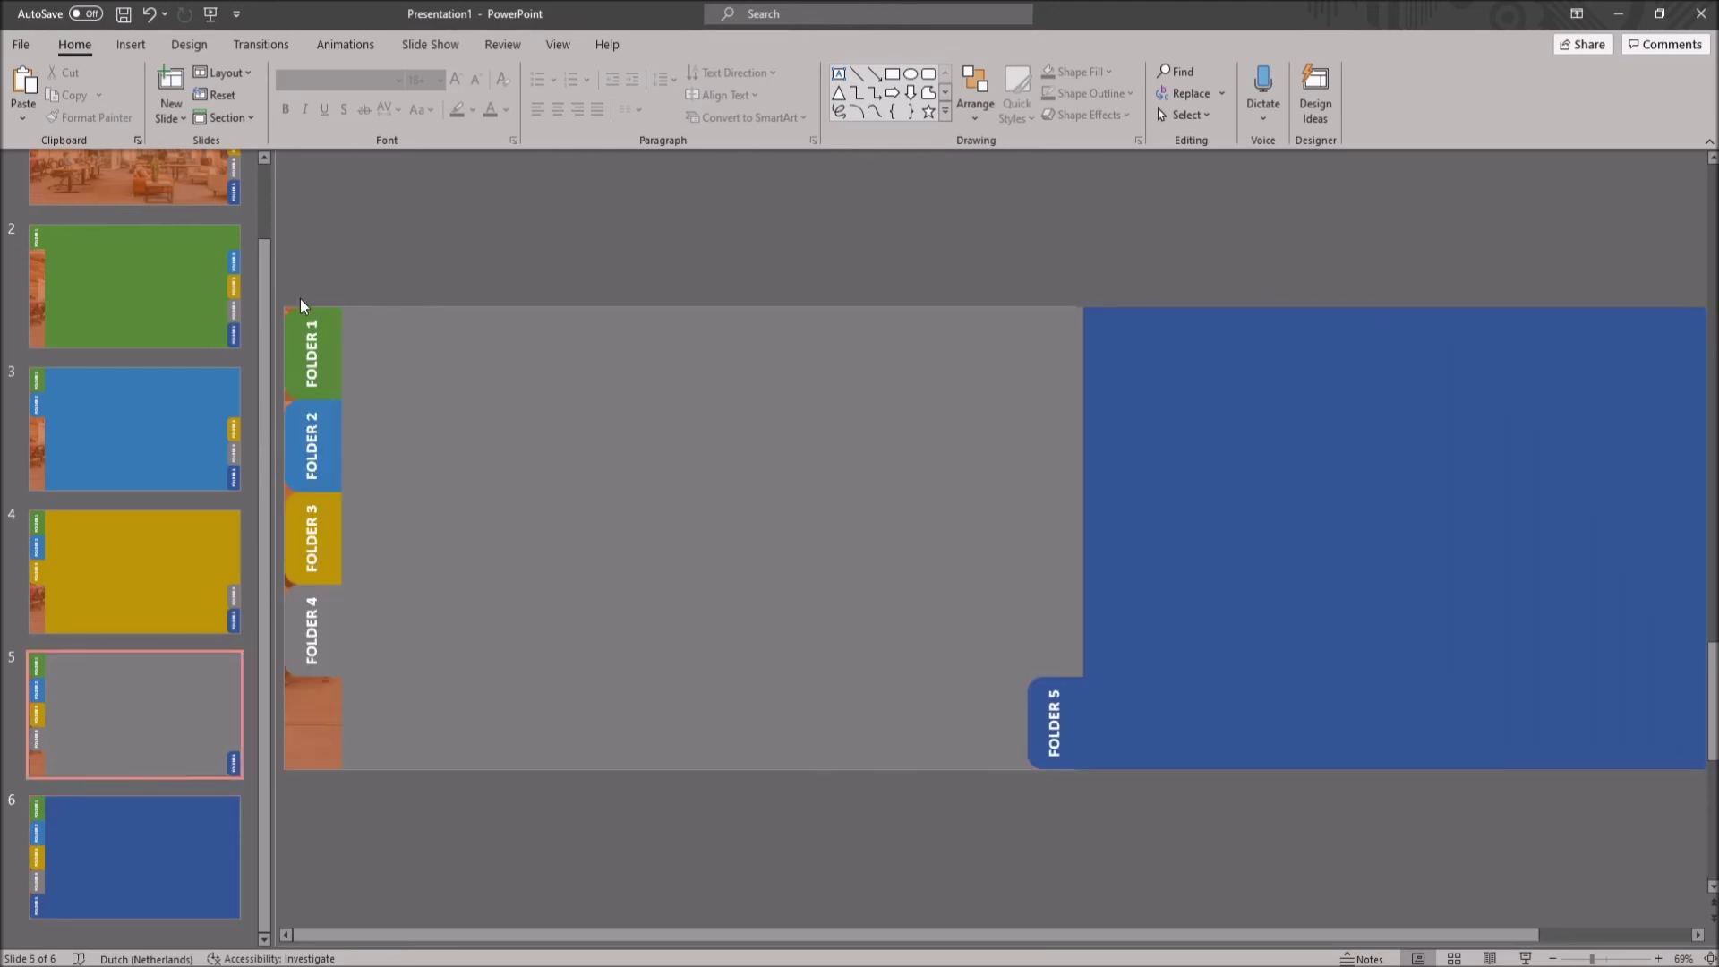
{"action": "scroll", "coordinate": [263, 250], "scroll_direction": "up", "scroll_amount": 1}
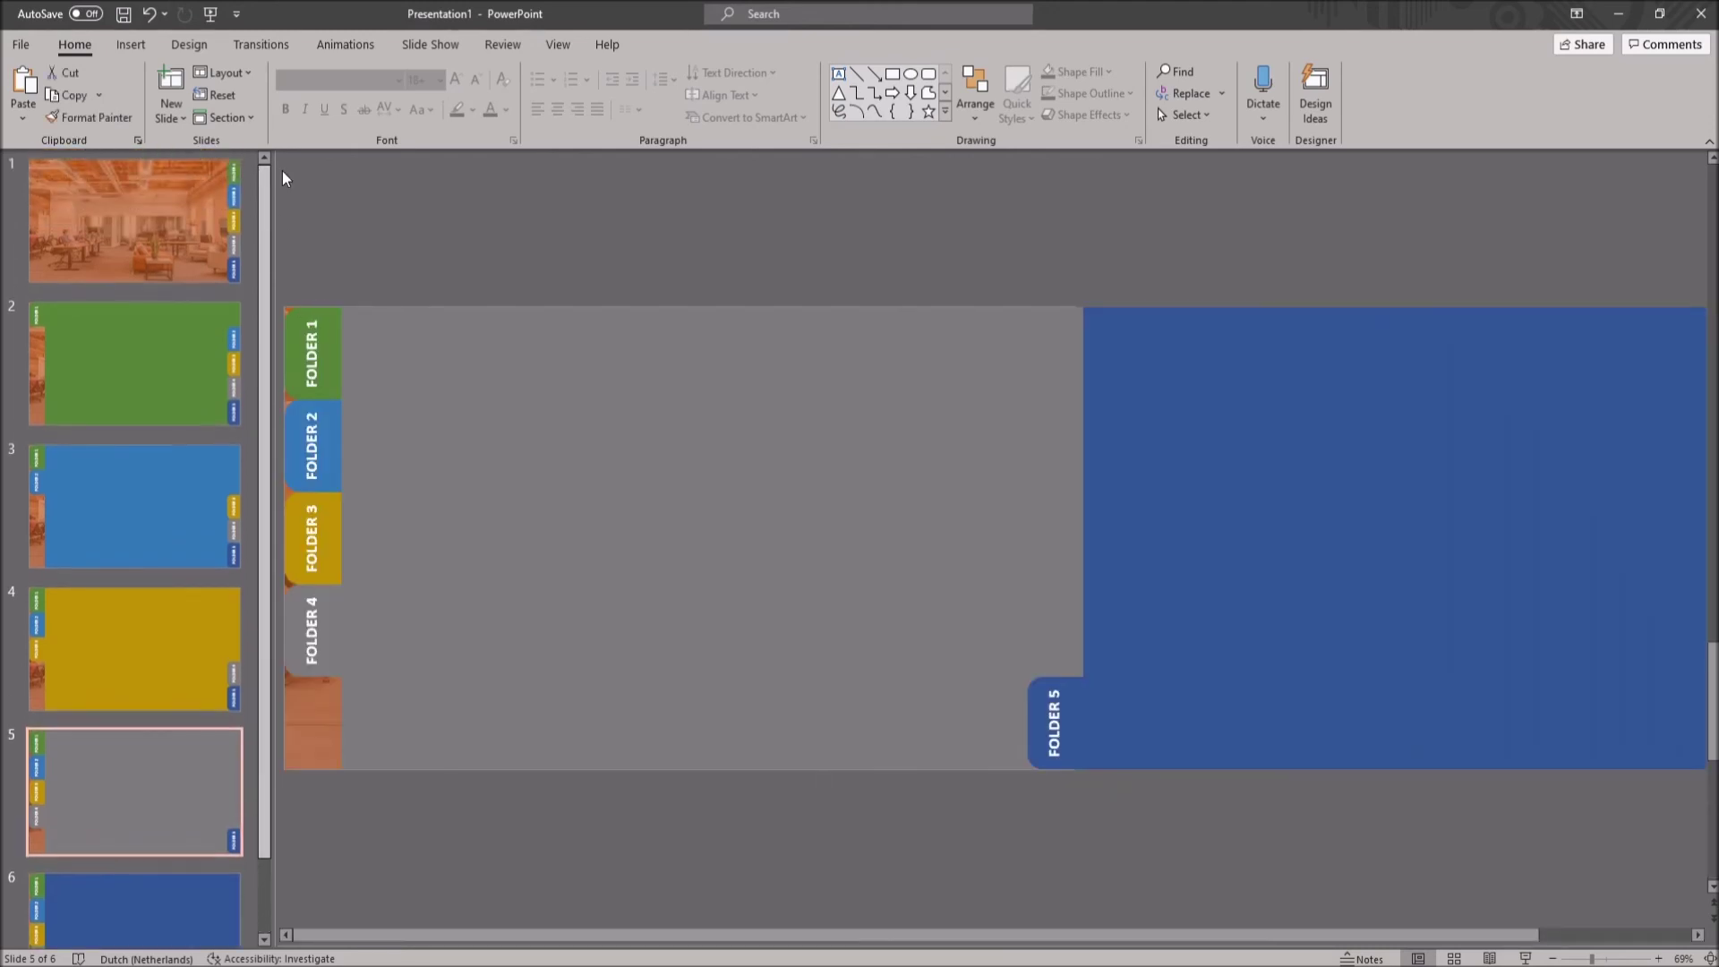
{"action": "left_click", "coordinate": [47, 223]}
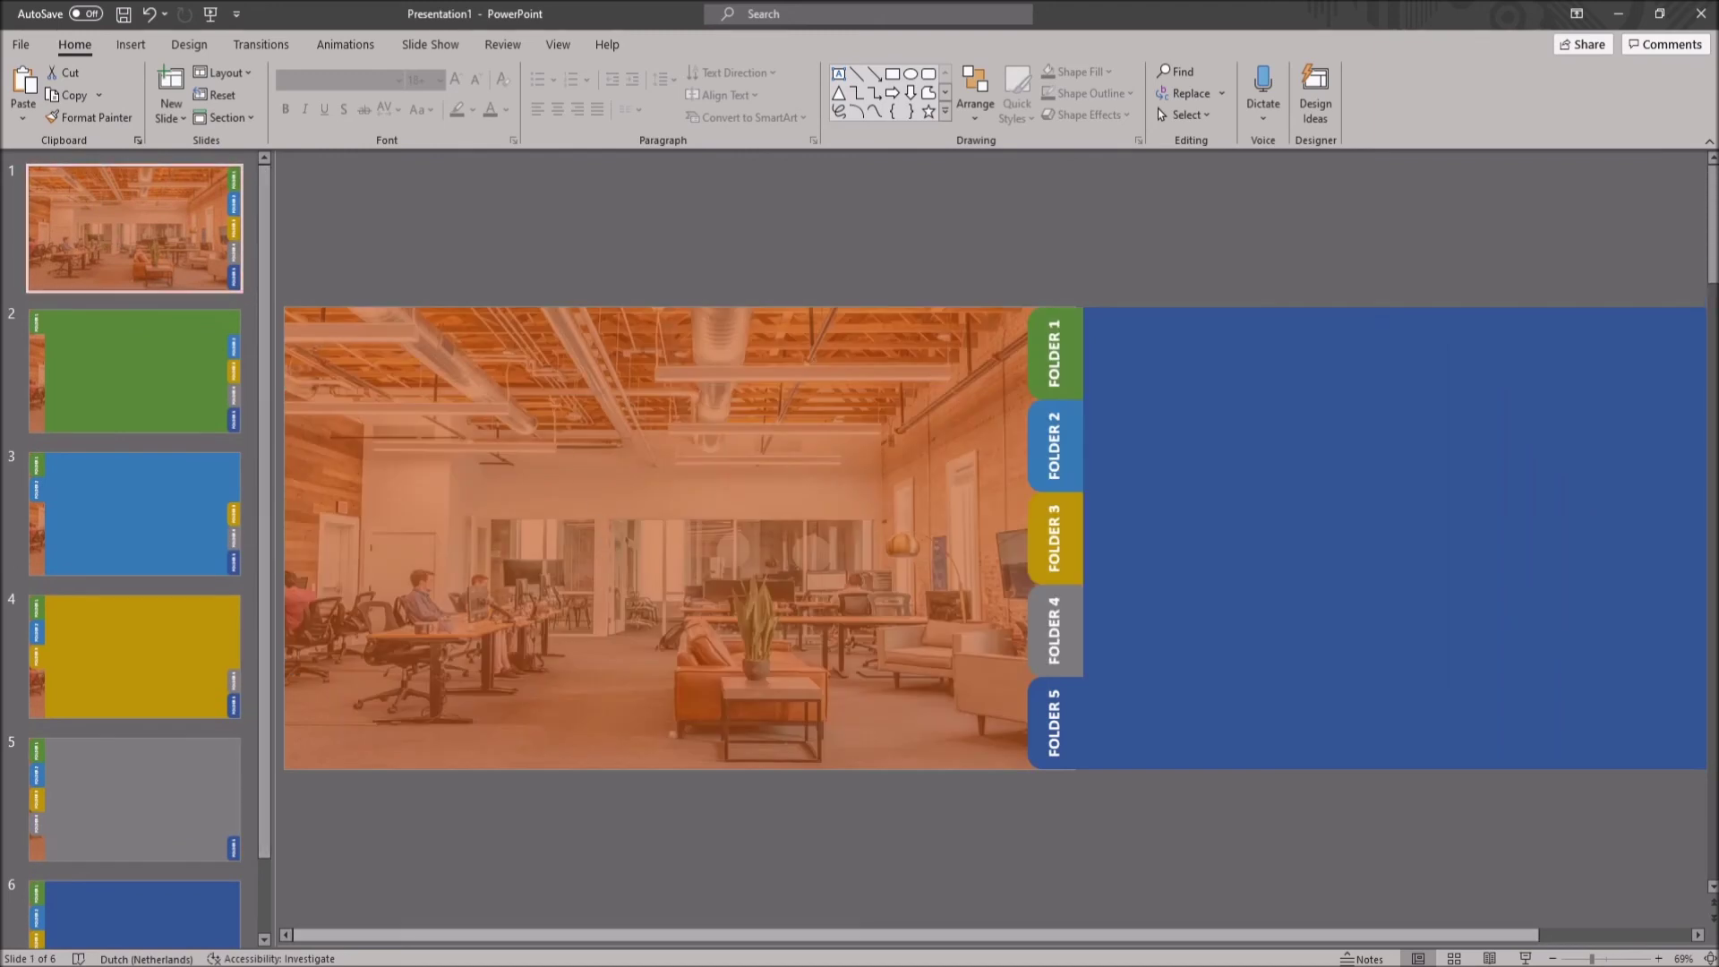
{"action": "left_click", "coordinate": [200, 921], "text": "shift"}
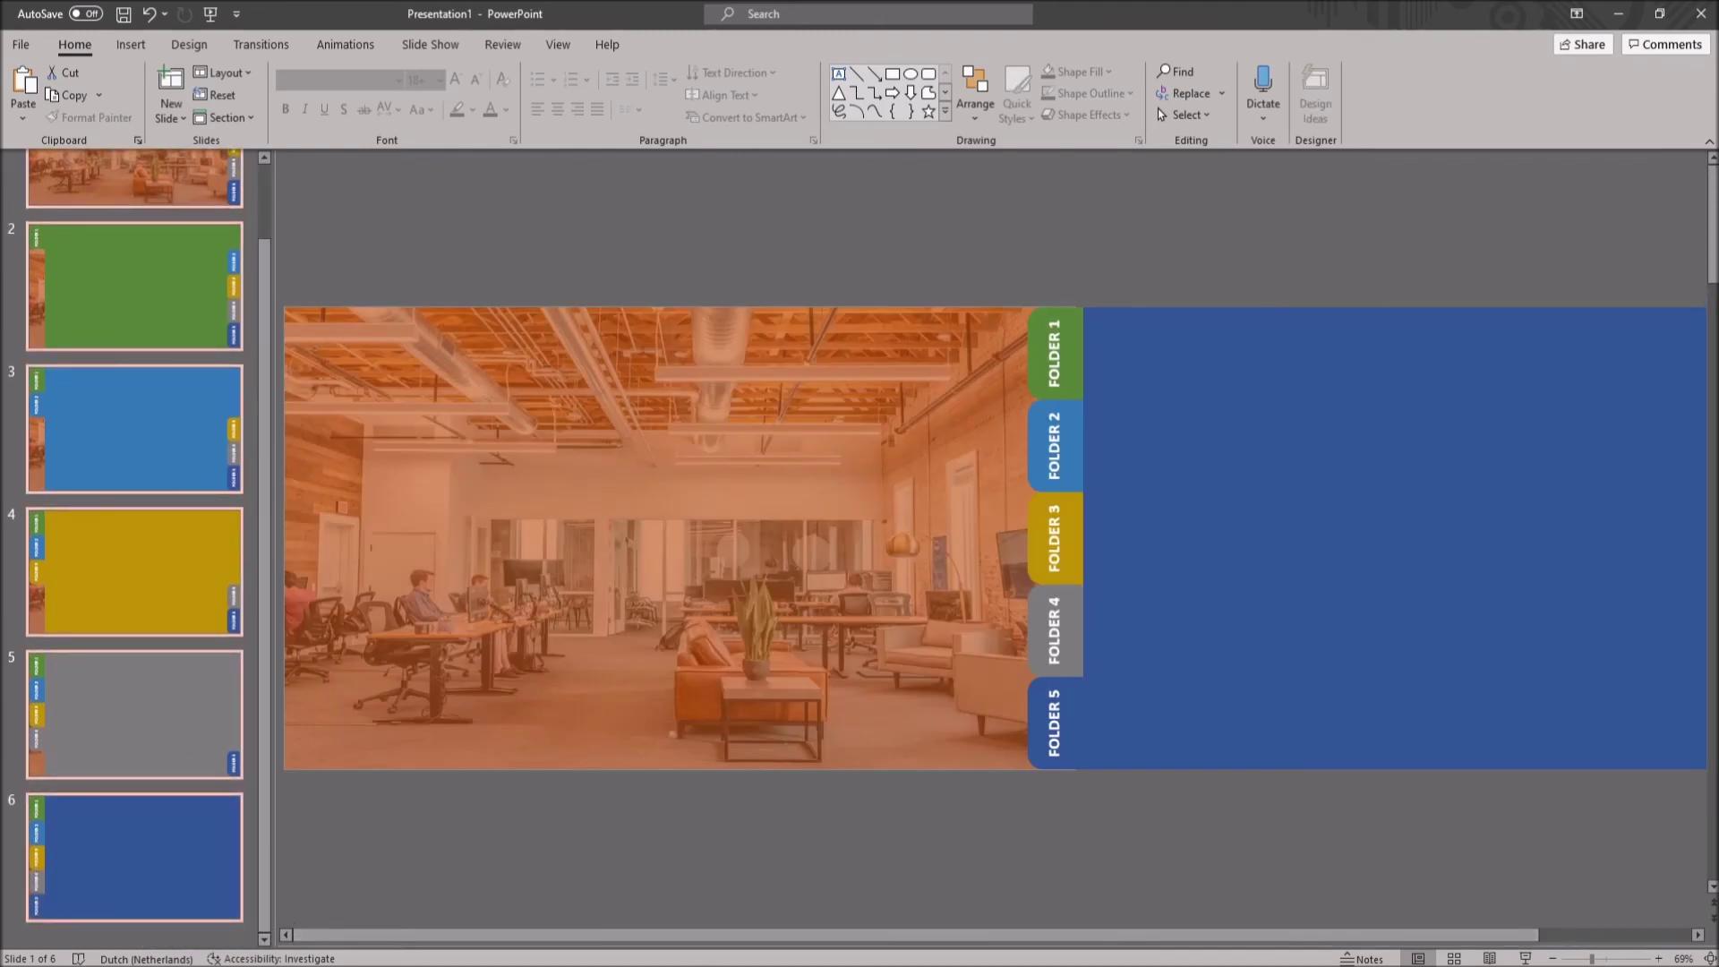
{"action": "left_click", "coordinate": [261, 45]}
{"action": "left_click", "coordinate": [176, 90]}
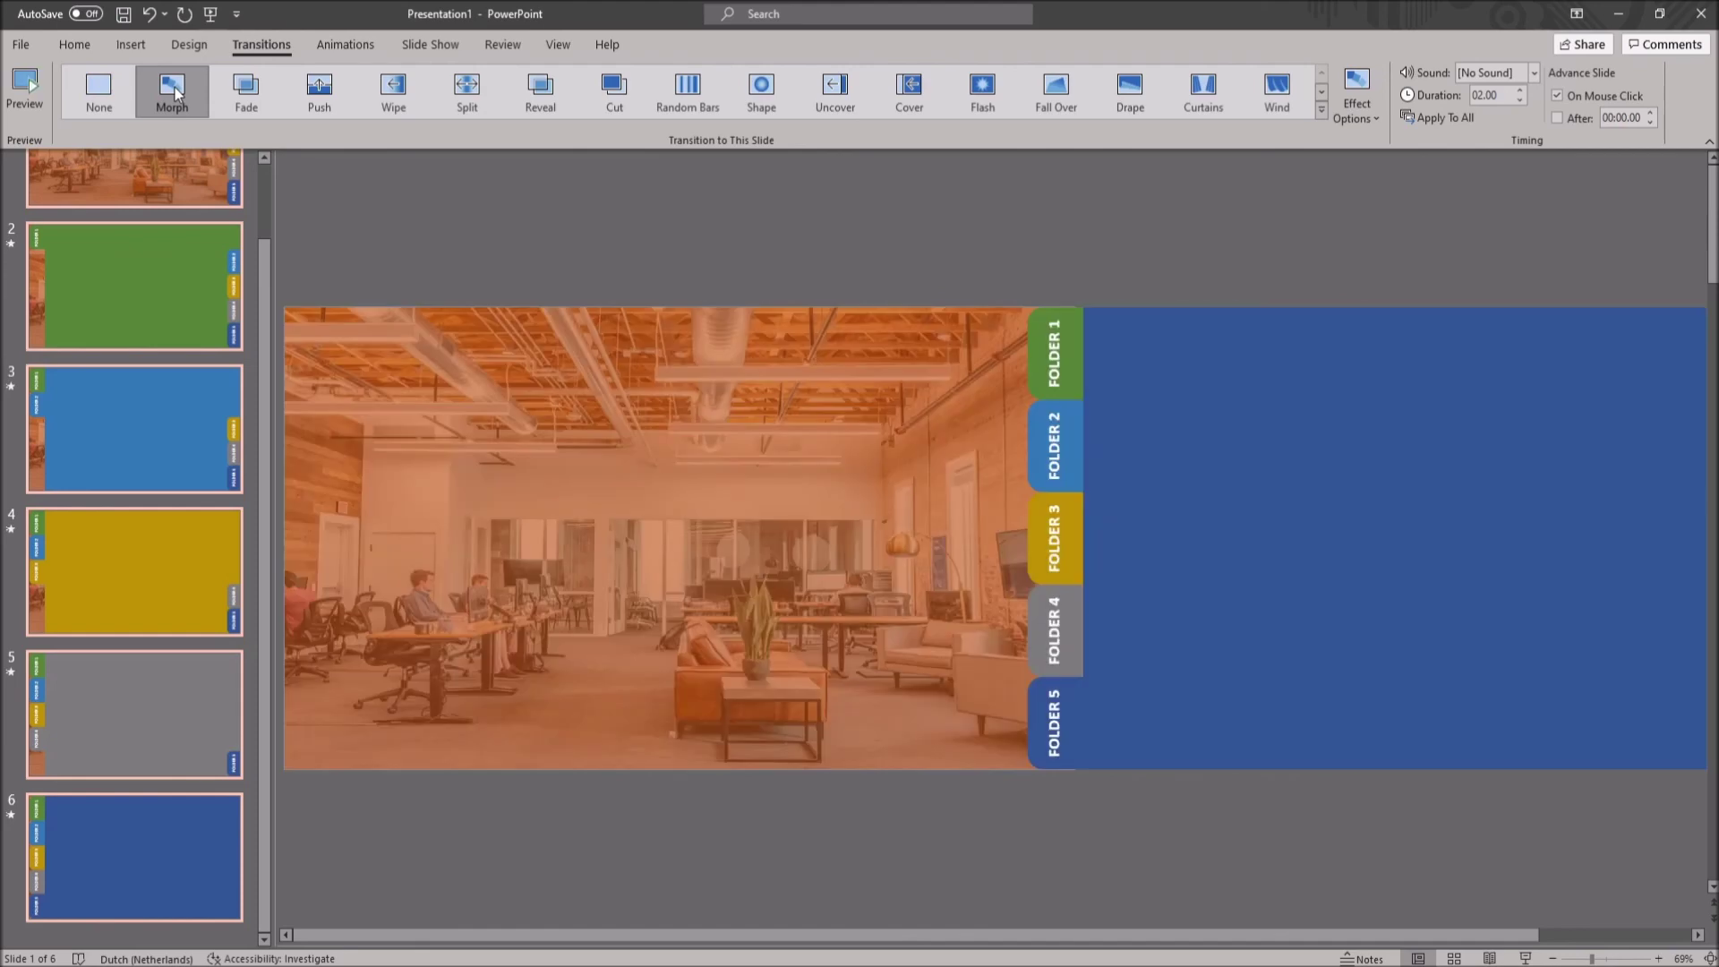
{"action": "left_click", "coordinate": [147, 270]}
{"action": "scroll", "coordinate": [169, 269], "scroll_direction": "up", "scroll_amount": 1}
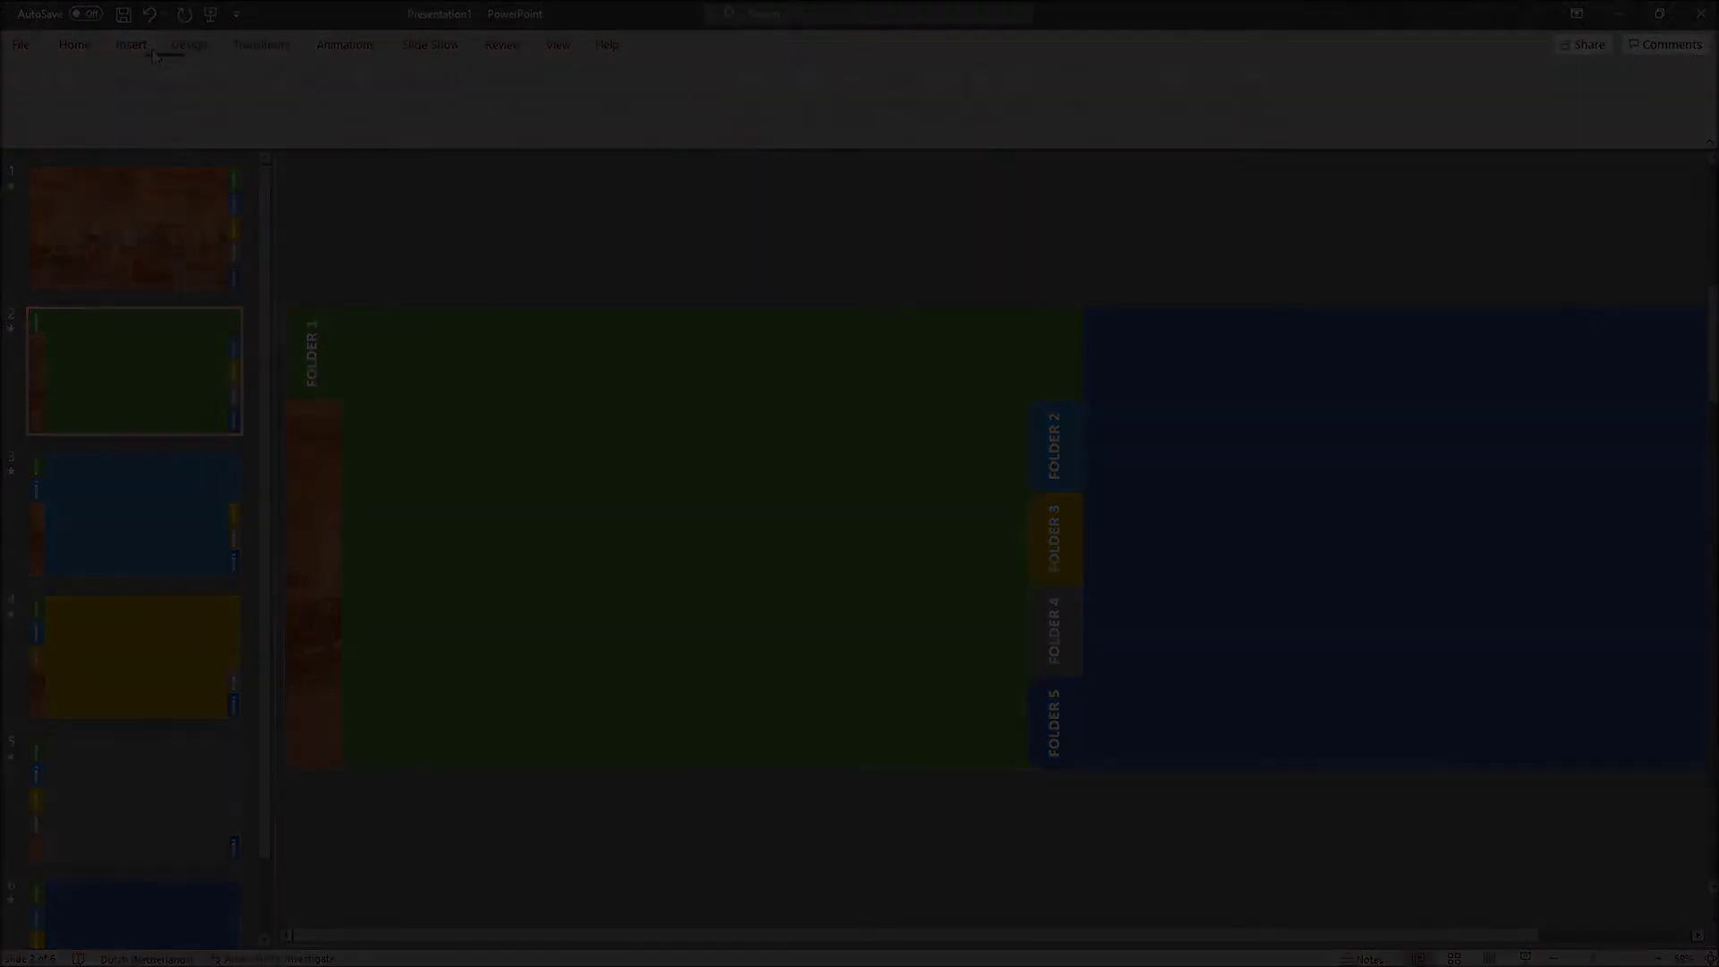